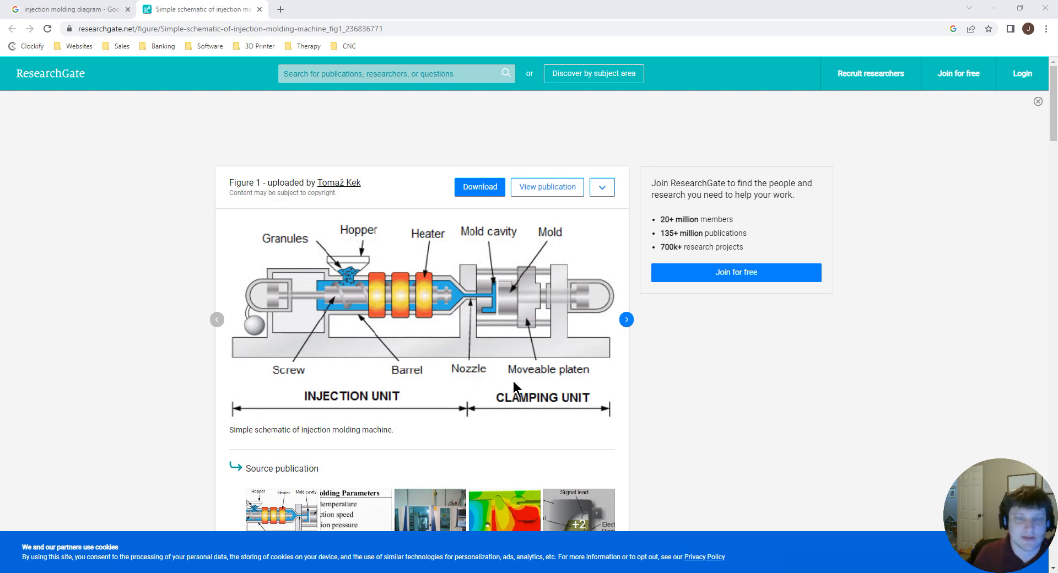
Switch to SOLIDWORKS and create a new part document from the Part template.
key("alt+Tab")
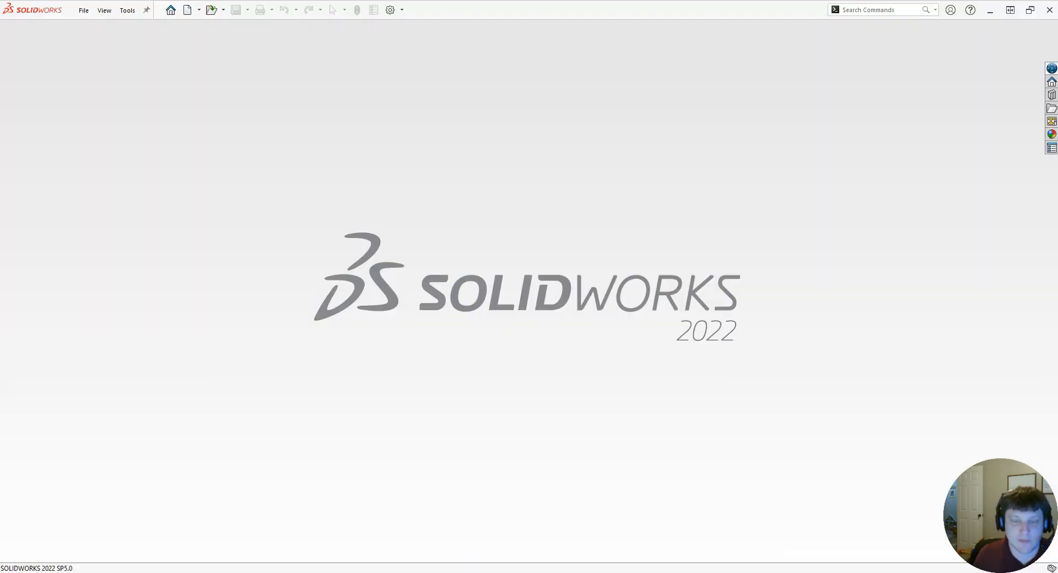
left_click(188, 10)
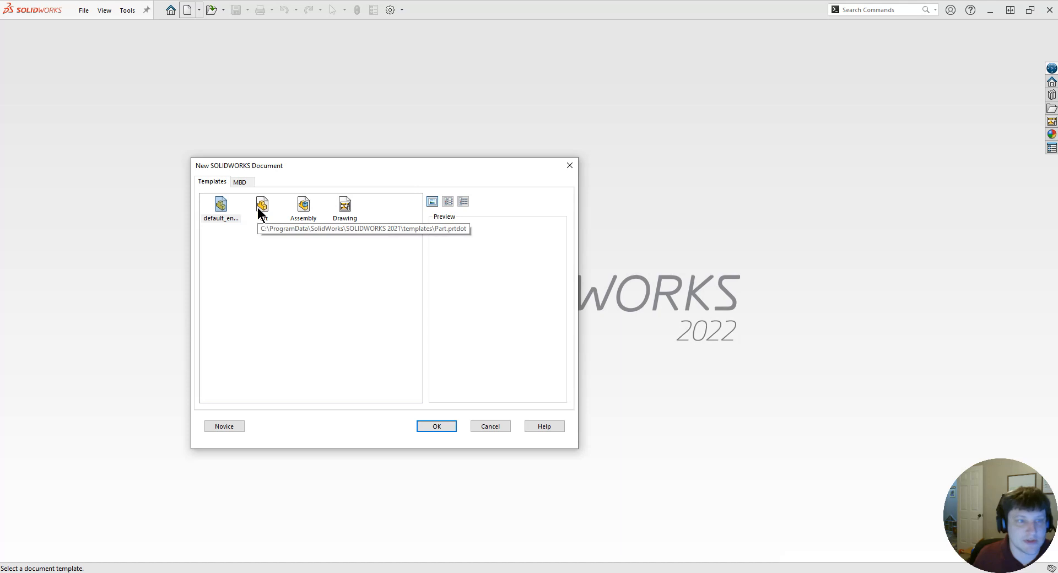
left_click(262, 208)
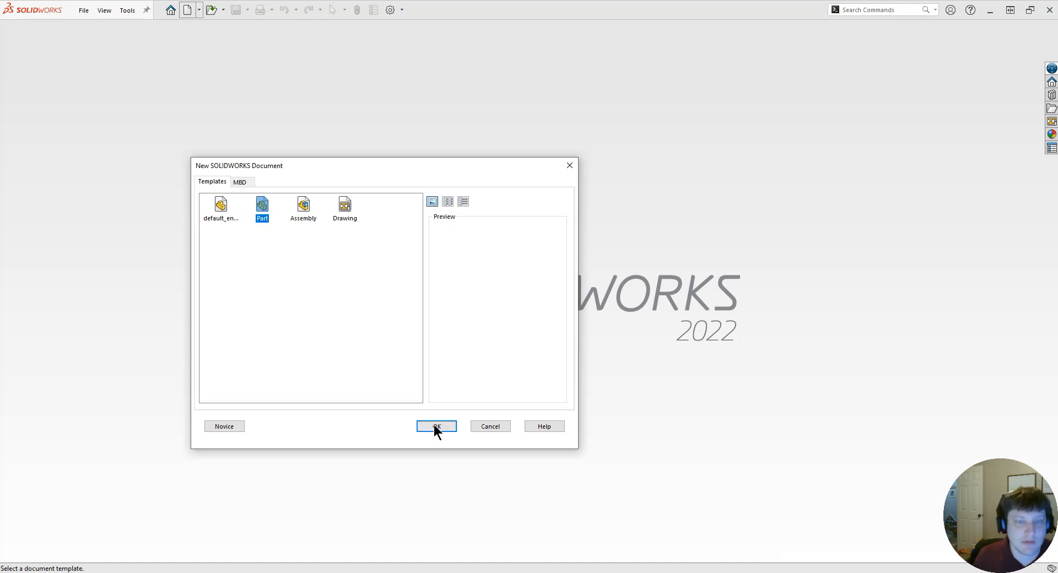
left_click(435, 427)
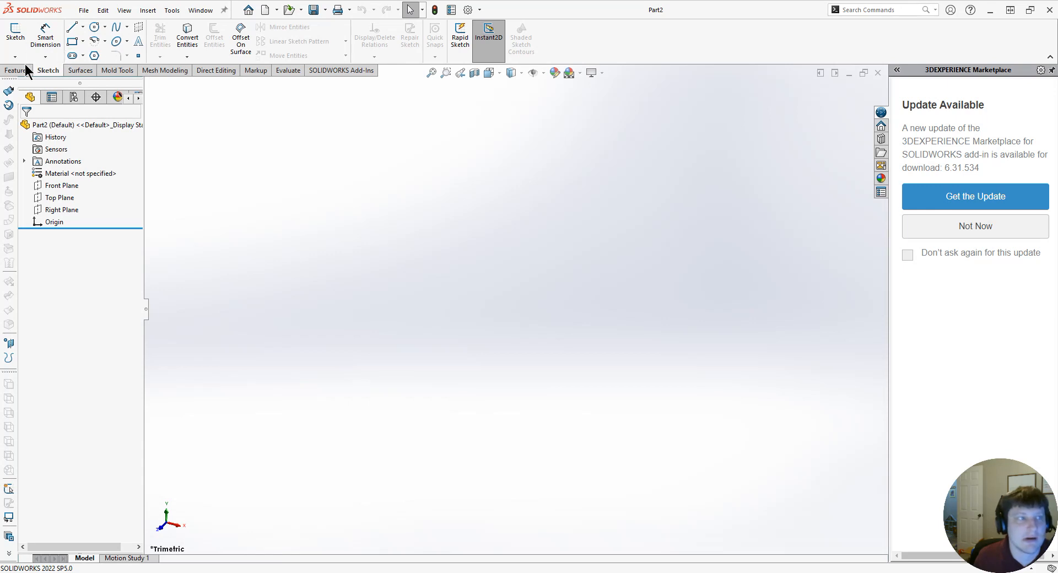
left_click(25, 71)
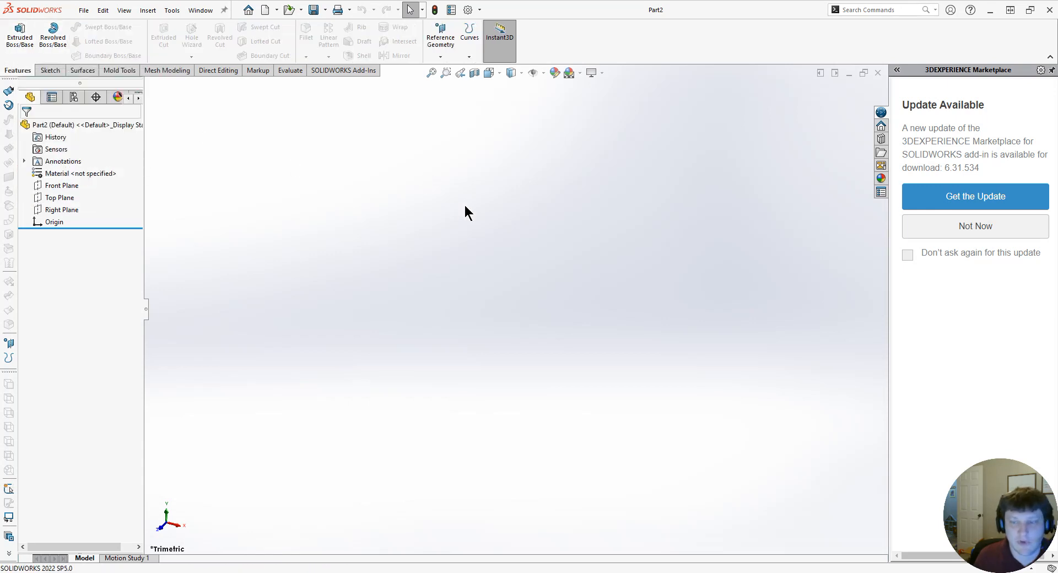
left_click(933, 572)
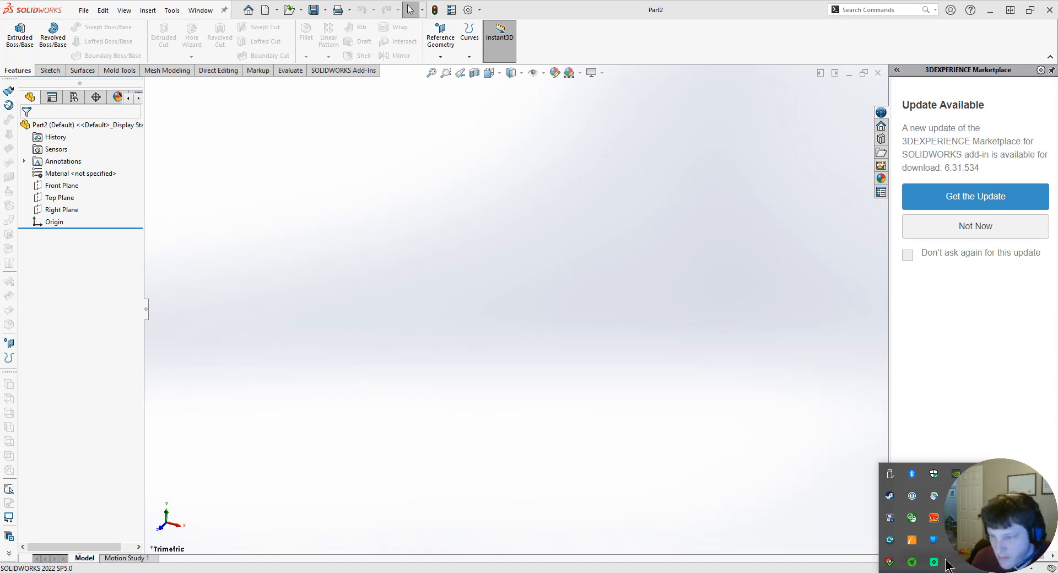
left_click(933, 519)
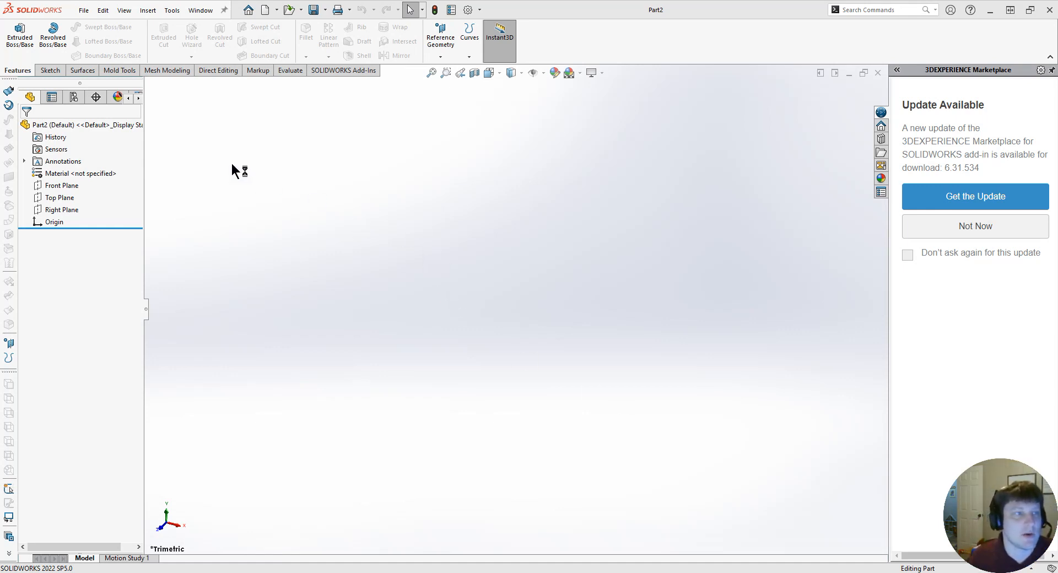
Start an extruded boss on the Top Plane and sketch a center rectangle about 4.41 by 2.34 in at the origin.
left_click(19, 43)
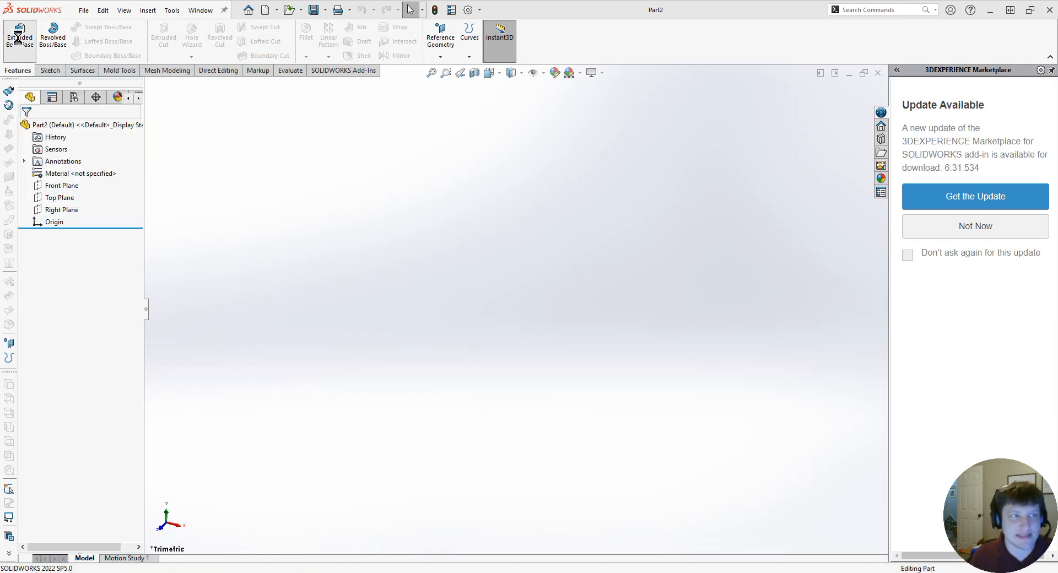
left_click(374, 344)
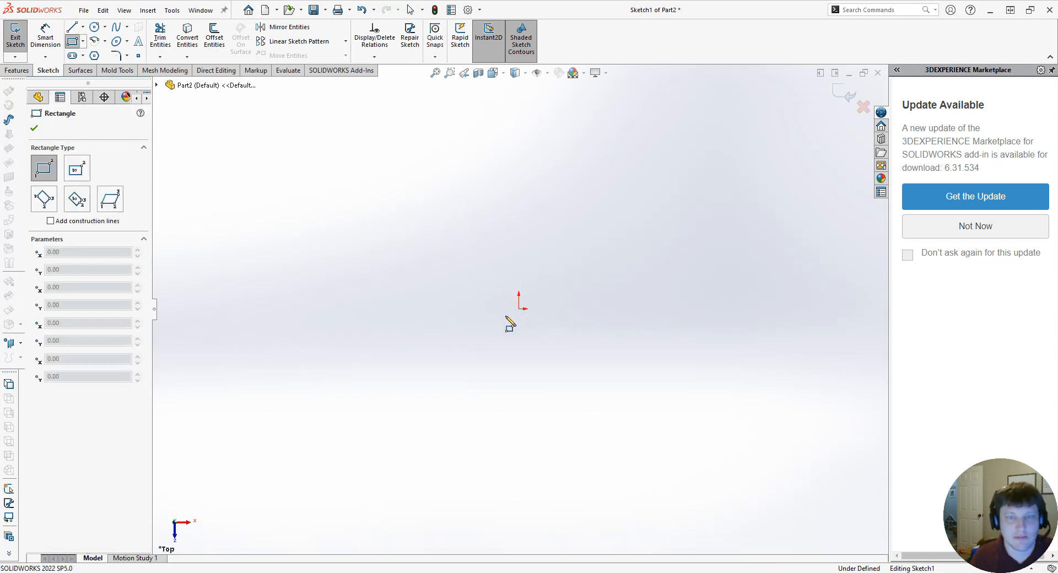
left_click(82, 41)
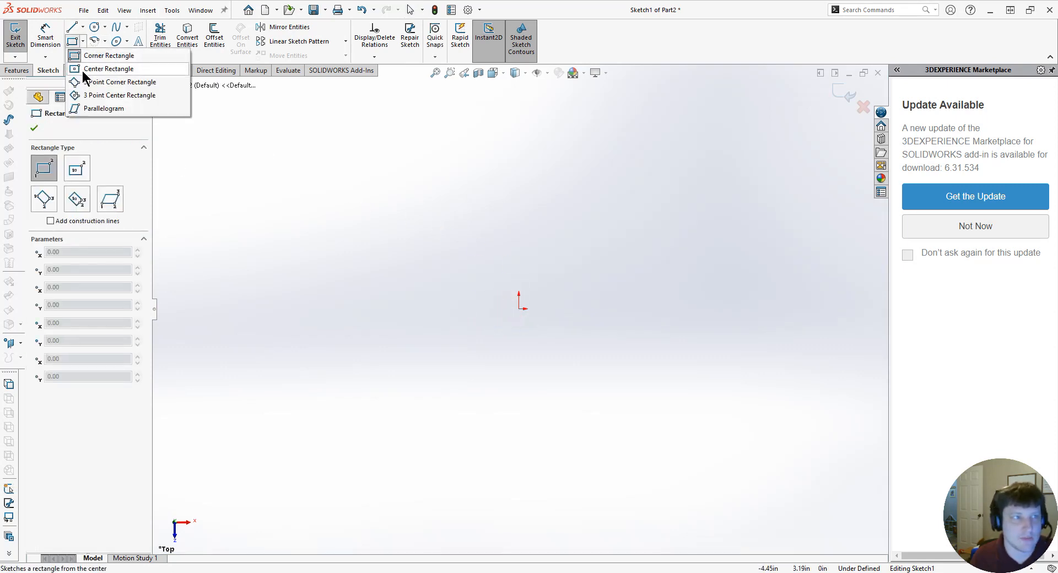
left_click(88, 68)
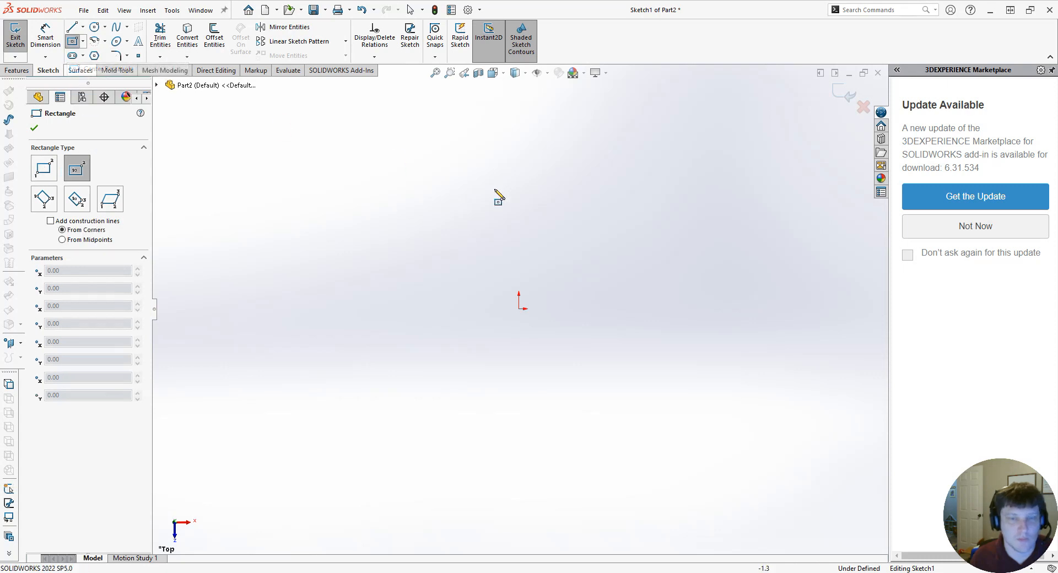
left_click(519, 308)
left_click(648, 241)
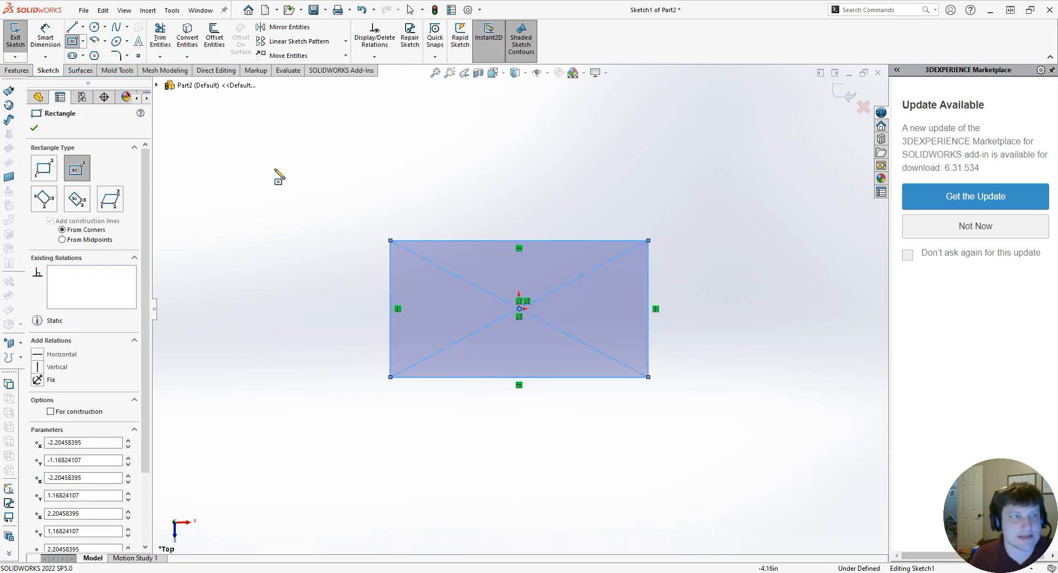
Sketch a vertical line up from the rectangle's upper edge, continuing into a horizontal line that ends just past its right edge.
left_click(72, 26)
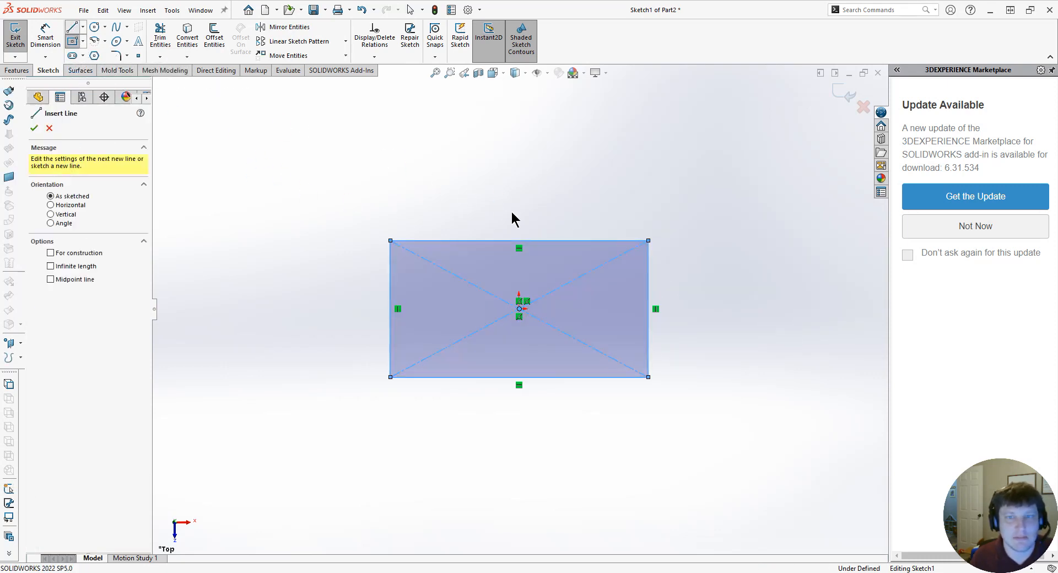
left_click(573, 240)
left_click(573, 182)
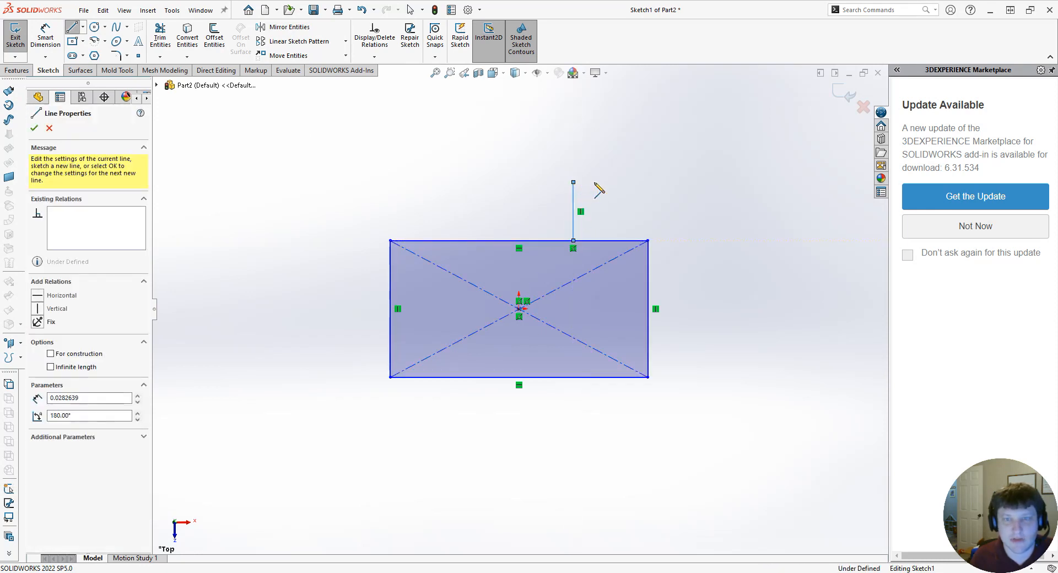
left_click(654, 181)
key("Escape")
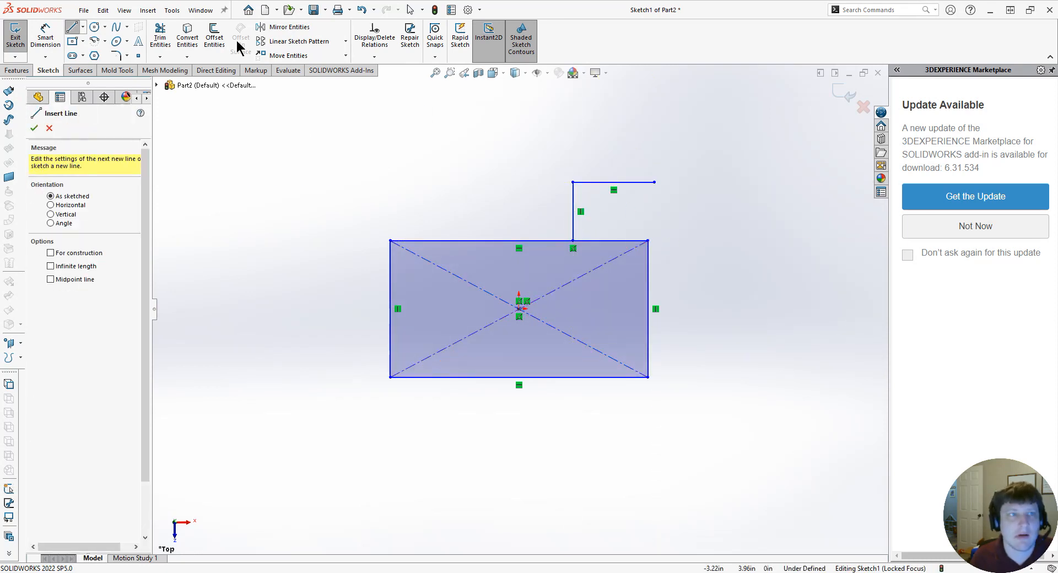
Corner-trim the rectangle's upper edge to the vertical line and the new horizontal line to the right edge, forming a stepped closed profile.
left_click(179, 38)
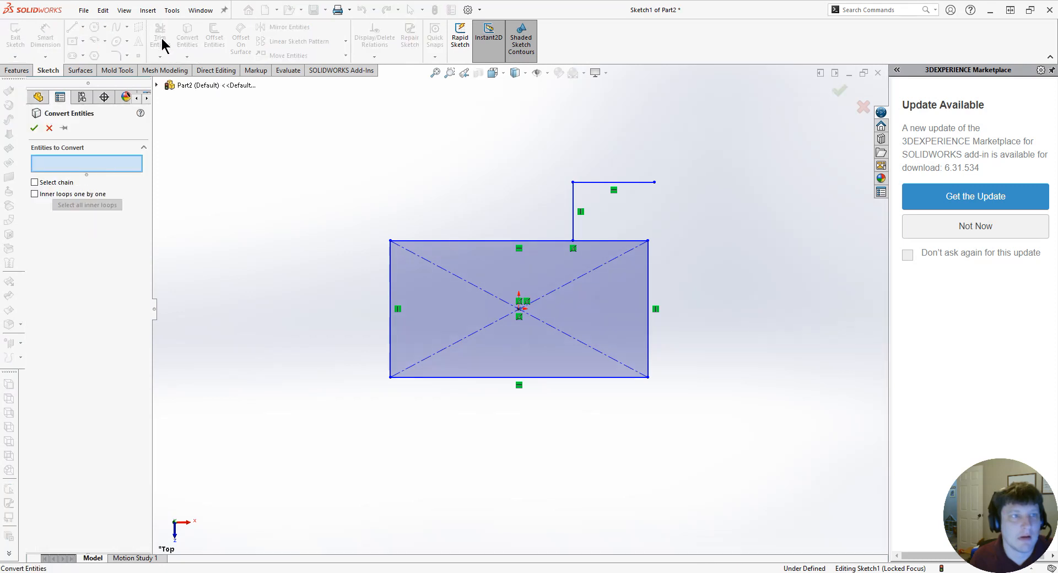
left_click(49, 128)
left_click(160, 36)
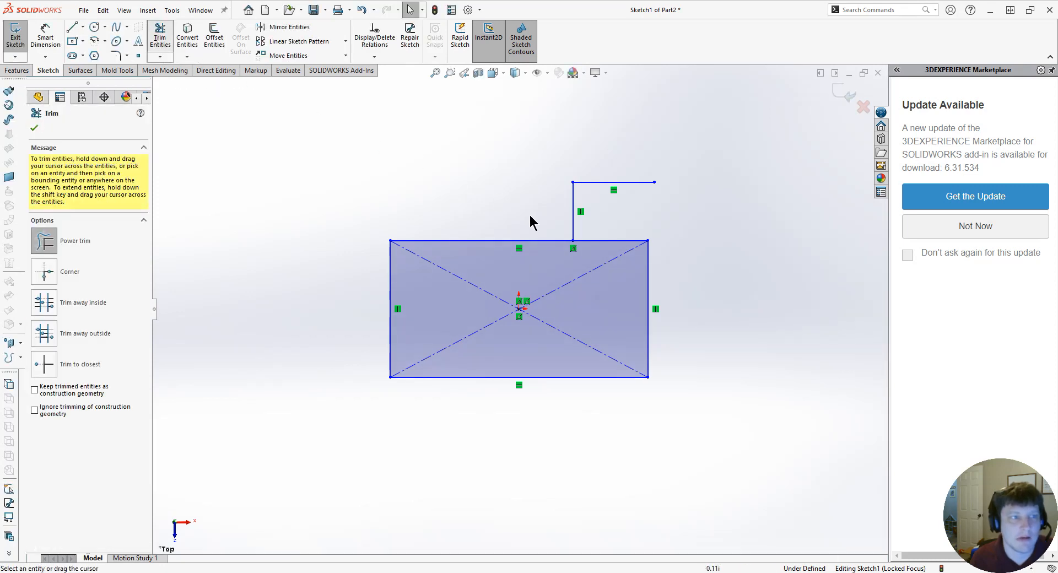
left_click(45, 271)
left_click(530, 241)
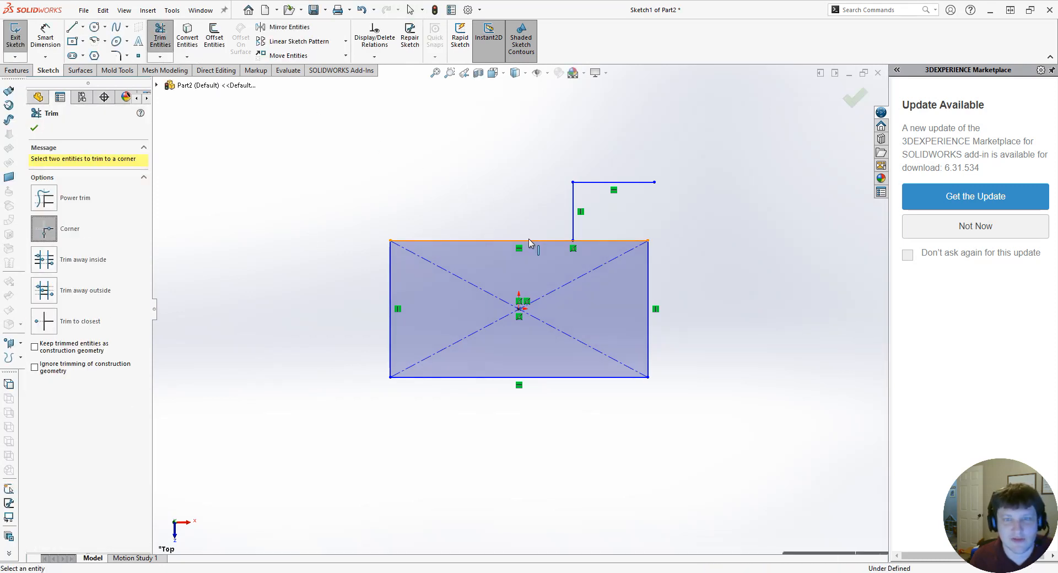
left_click(572, 211)
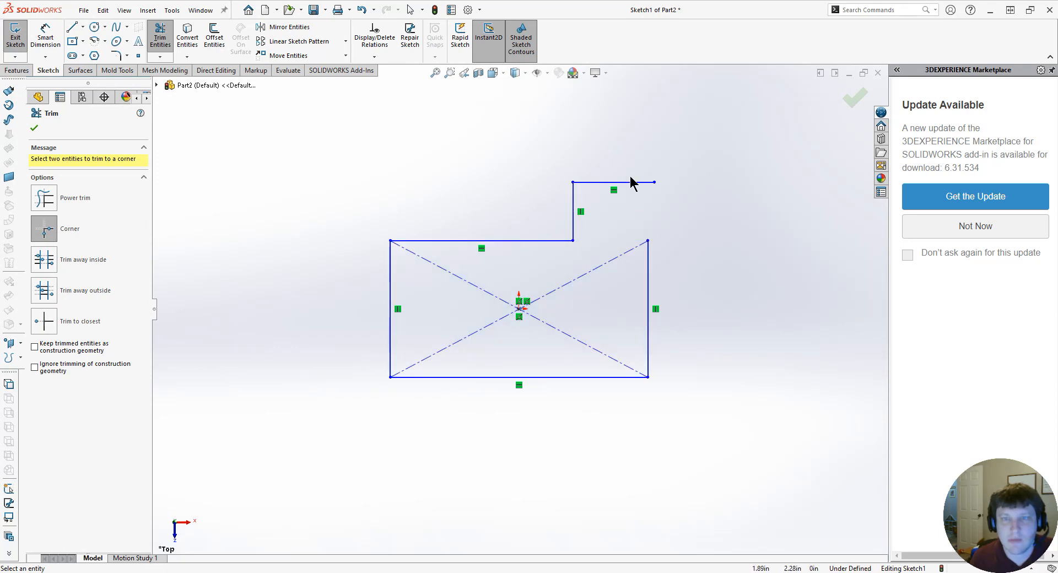
left_click(646, 256)
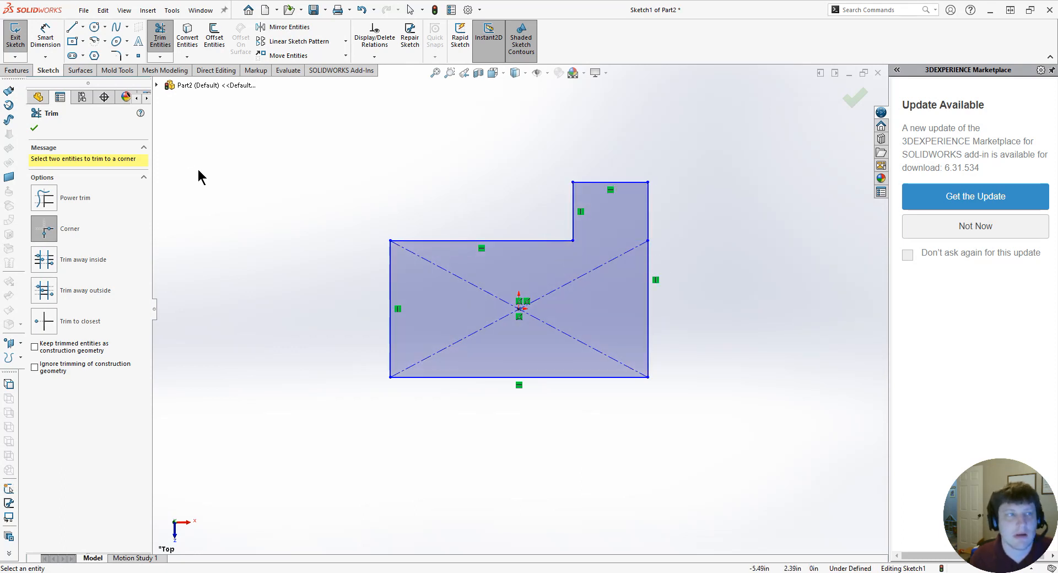
Dimension the height of the profile's left edge as 2 in.
left_click(46, 37)
left_click(423, 377)
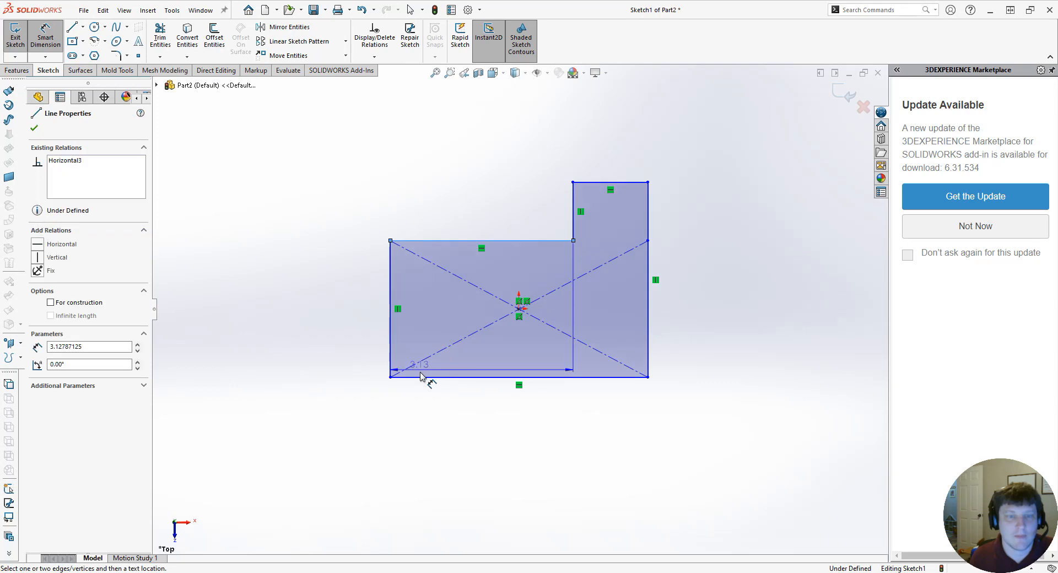
left_click(390, 341)
left_click(338, 313)
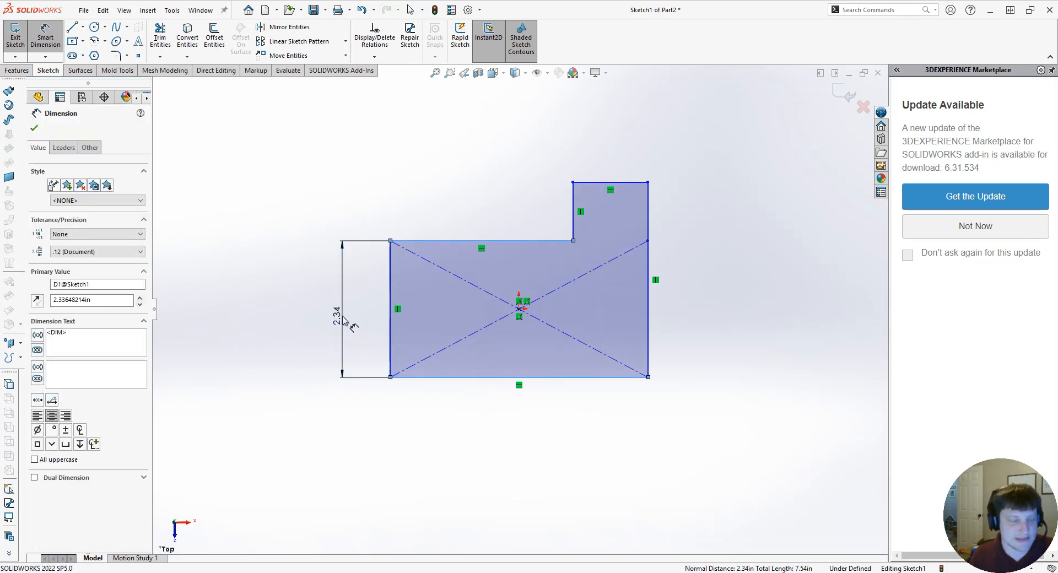
type("2.33648214in")
key("Return")
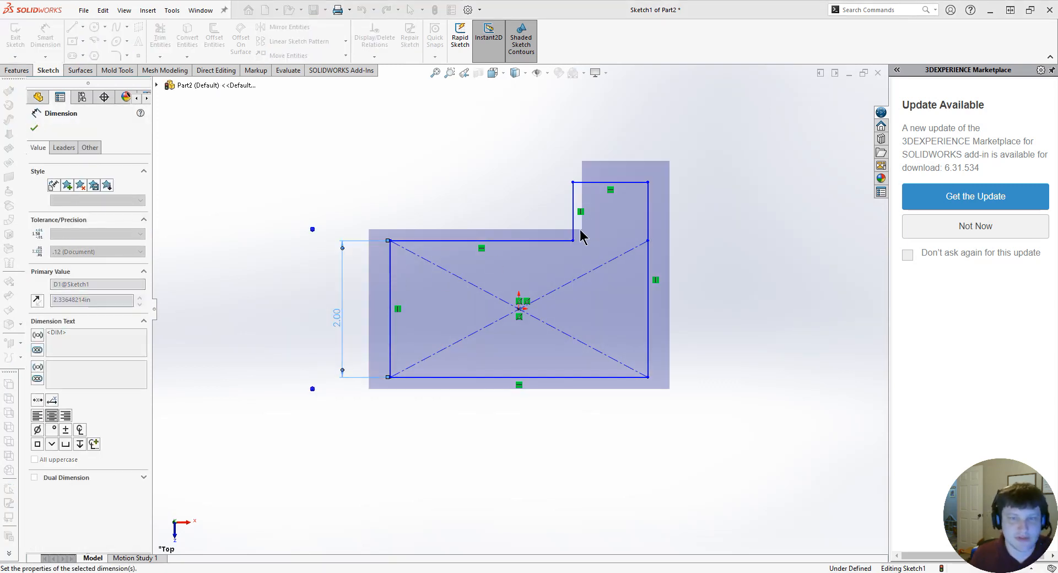
Dimension the raised tab's upper edge as 1 in wide and the profile's bottom edge as 3 in long.
left_click(602, 189)
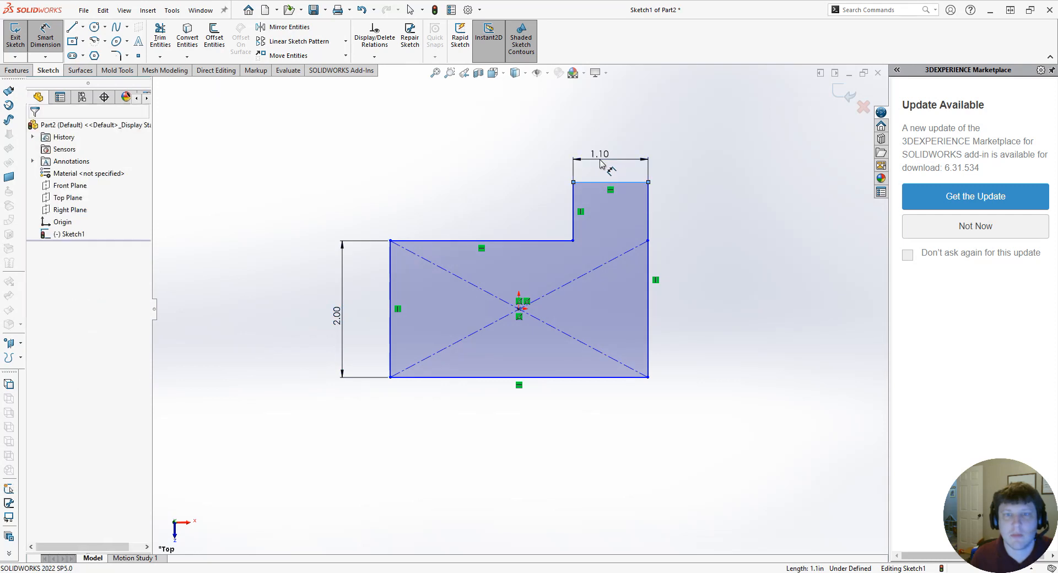
left_click(601, 156)
type("1")
key("Return")
left_click(551, 377)
left_click(540, 417)
type("3")
key("Return")
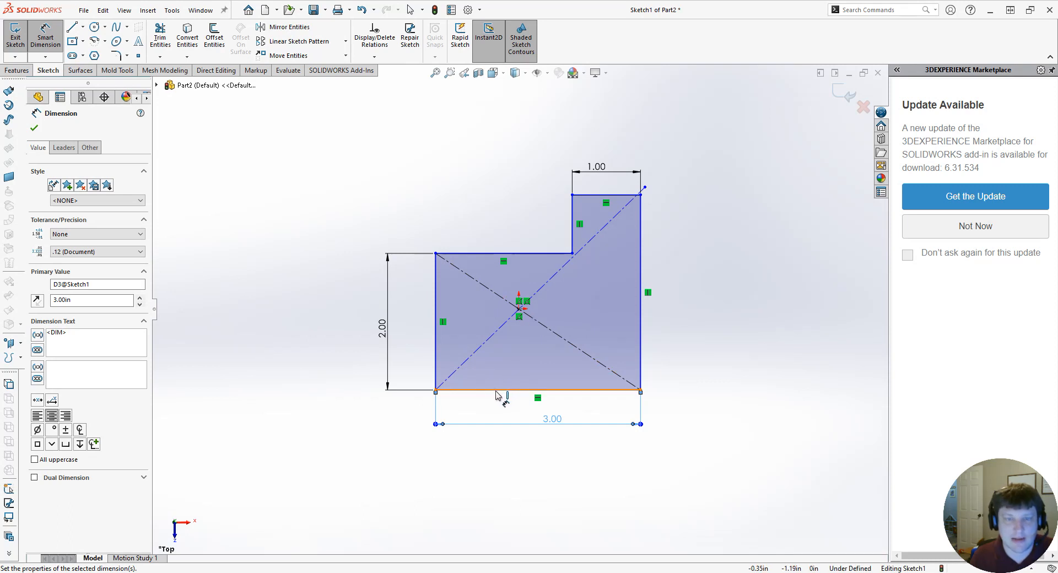
Dimension the origin 1 in above the profile's bottom edge and set the raised tab's height to 0.5 in.
left_click(518, 309)
left_click(523, 353)
type("1")
key("Return")
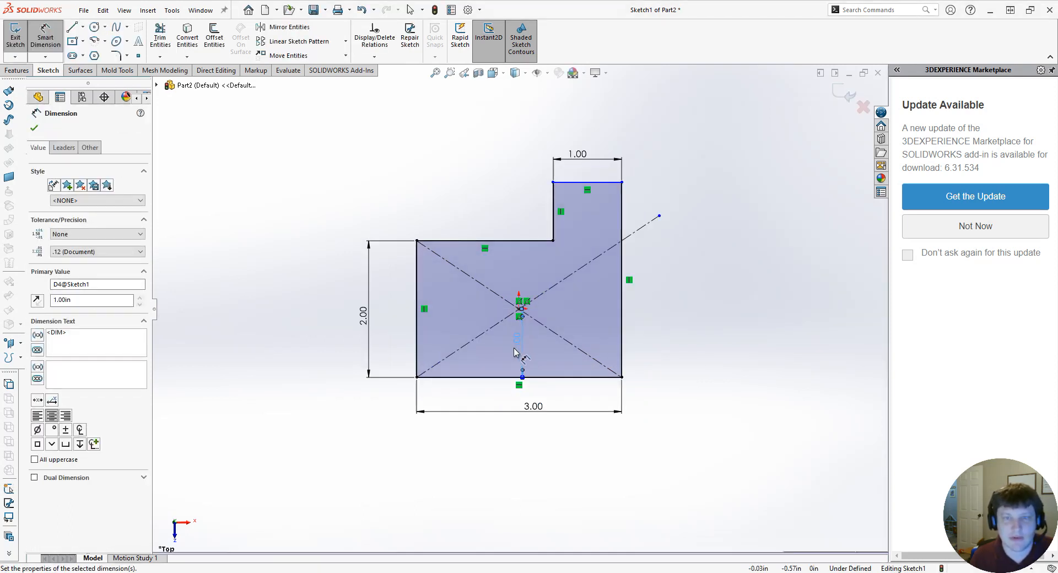
left_click(533, 240)
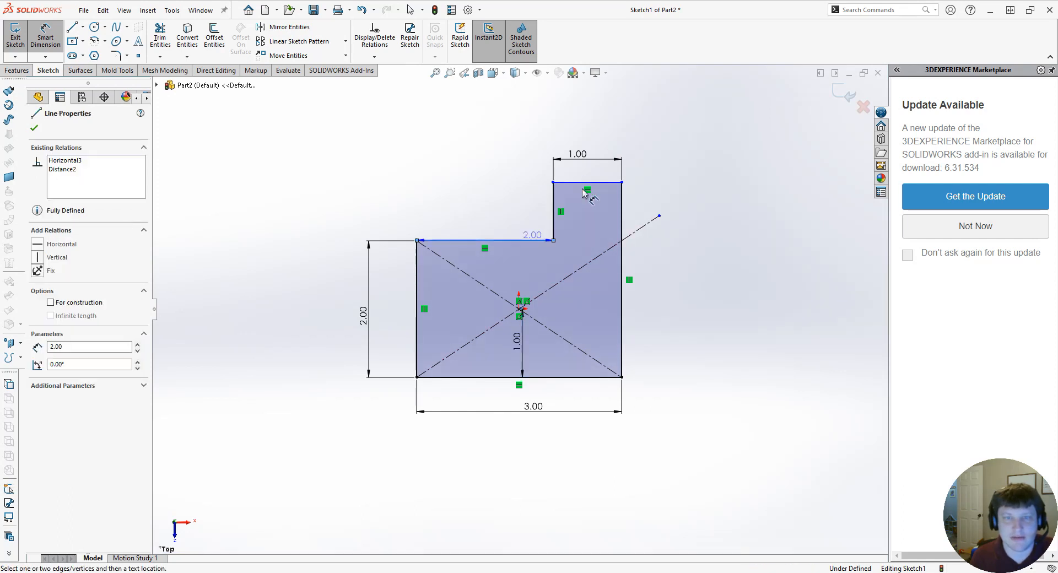
left_click(611, 182)
left_click(635, 235)
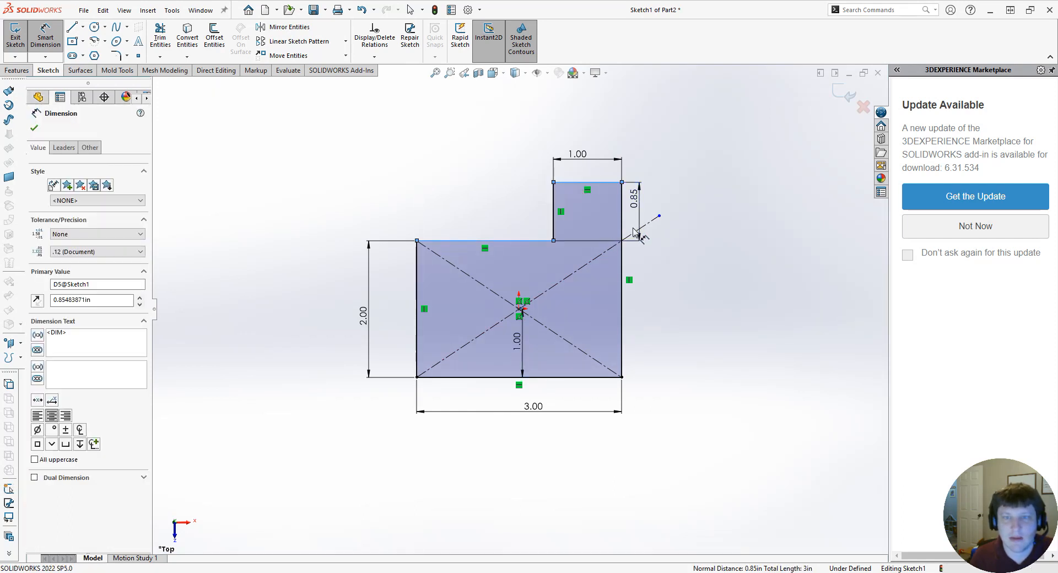
type(".5")
key("Return")
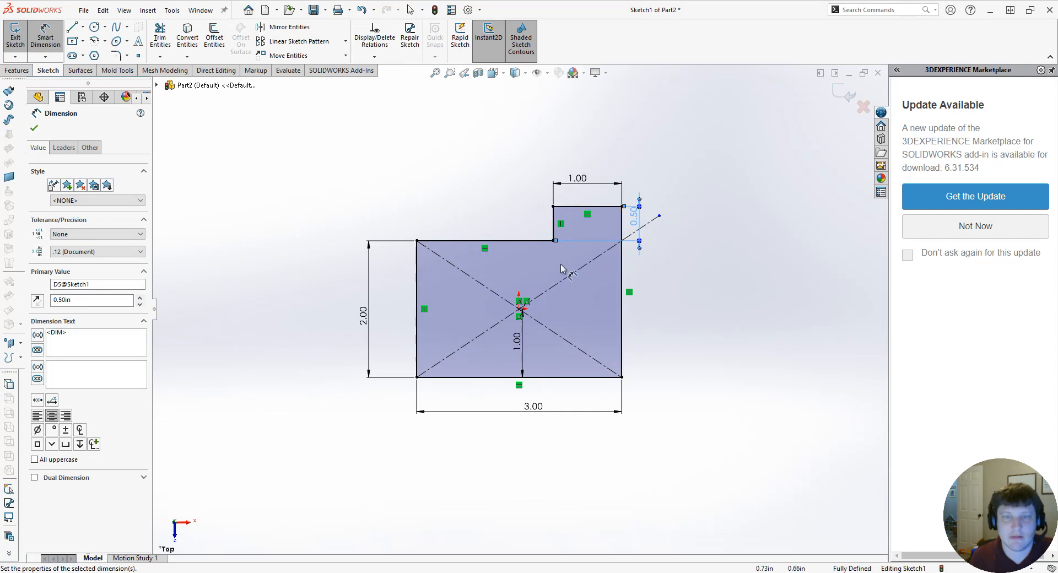
Finish the sketch and extrude the stepped profile as a blind boss 0.5 in thick.
left_click(45, 34)
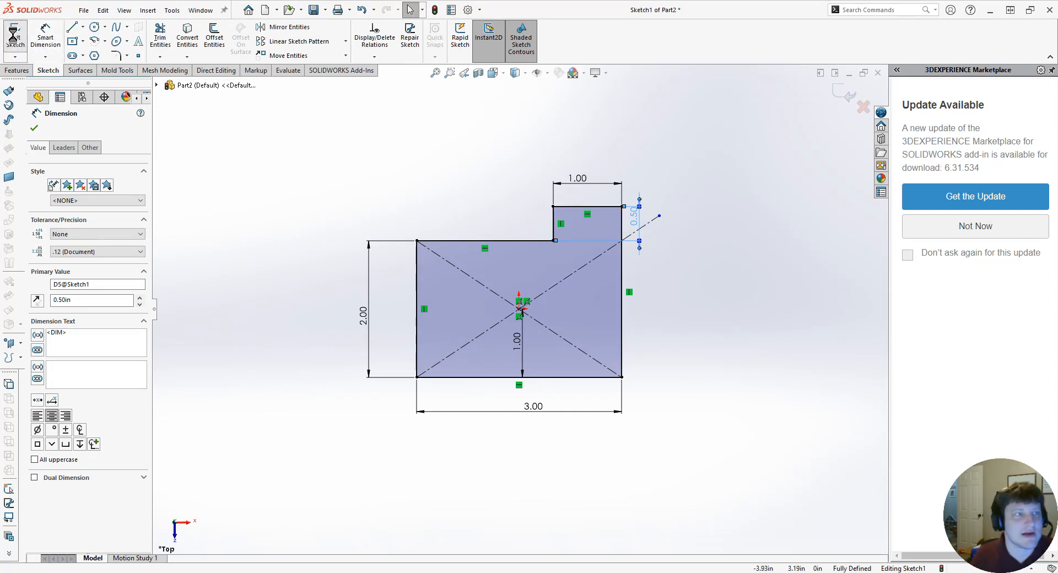
middle_click_drag(454, 286, 453, 274)
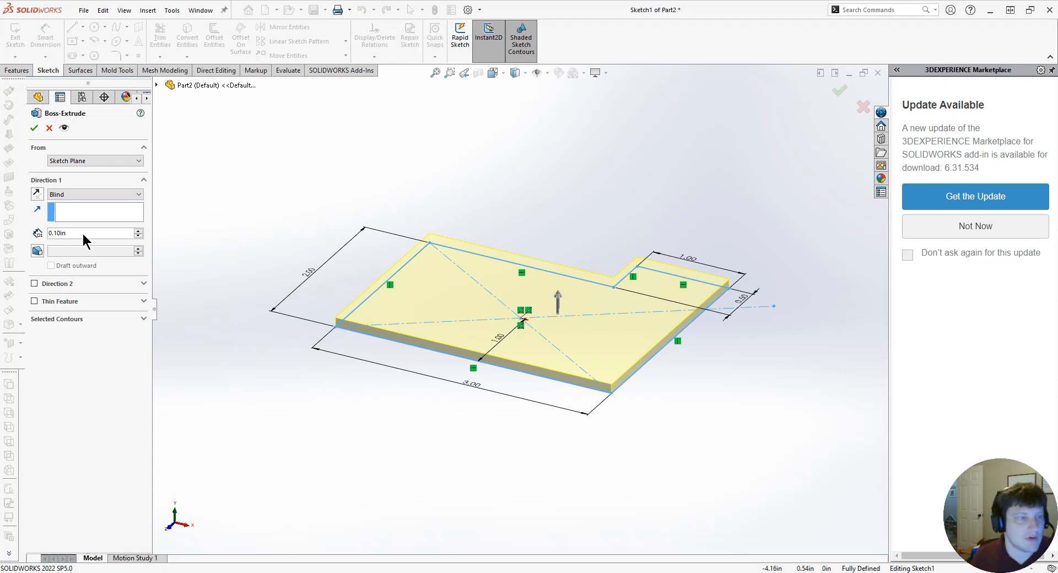
left_click_drag(83, 234, 8, 232)
type(".")
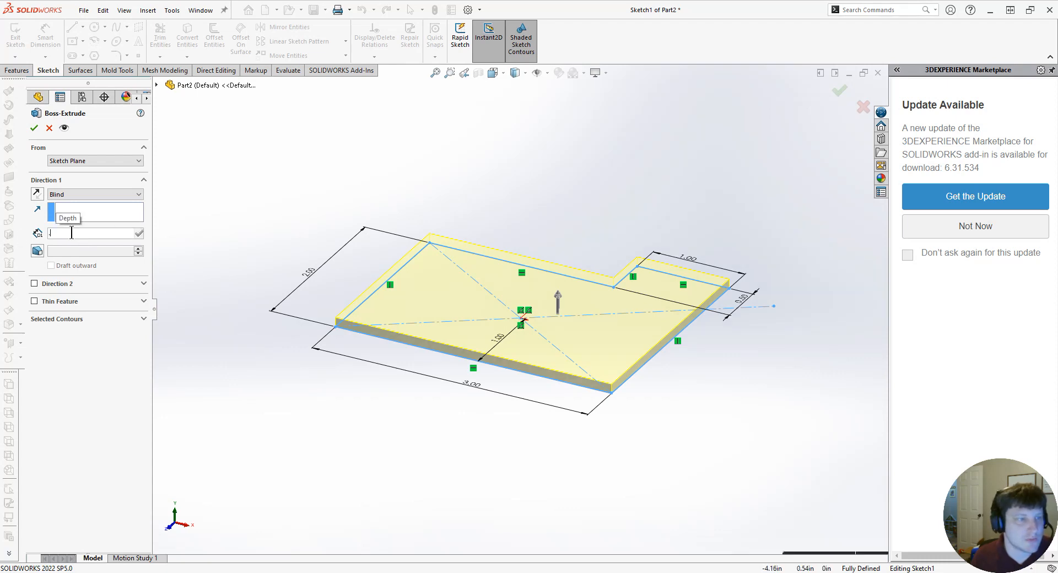
type("5")
key("Return")
left_click(34, 128)
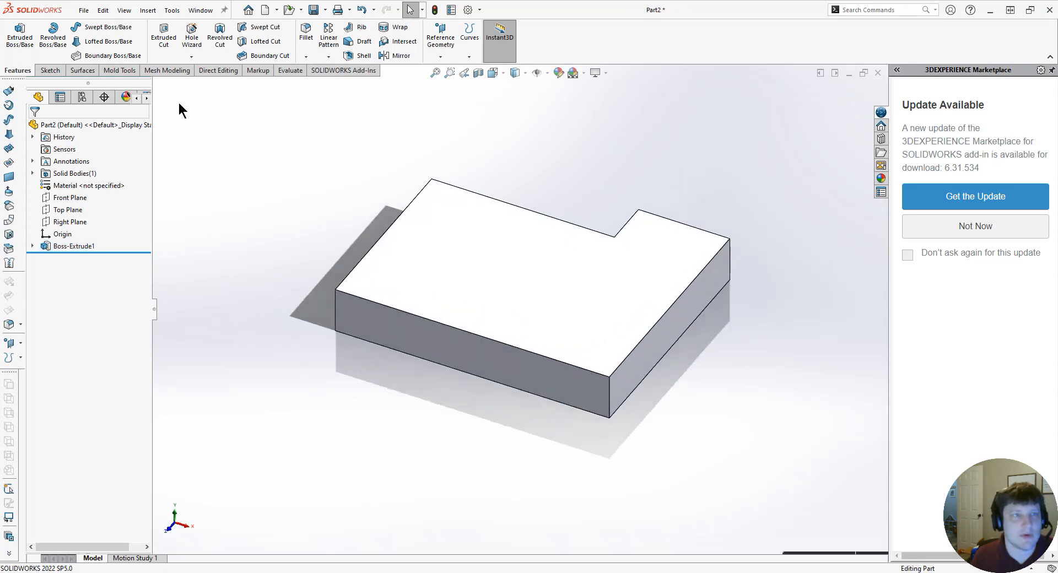
Begin a Hole Wizard feature with the plain Hole type, keeping the custom sizing values.
left_click(188, 38)
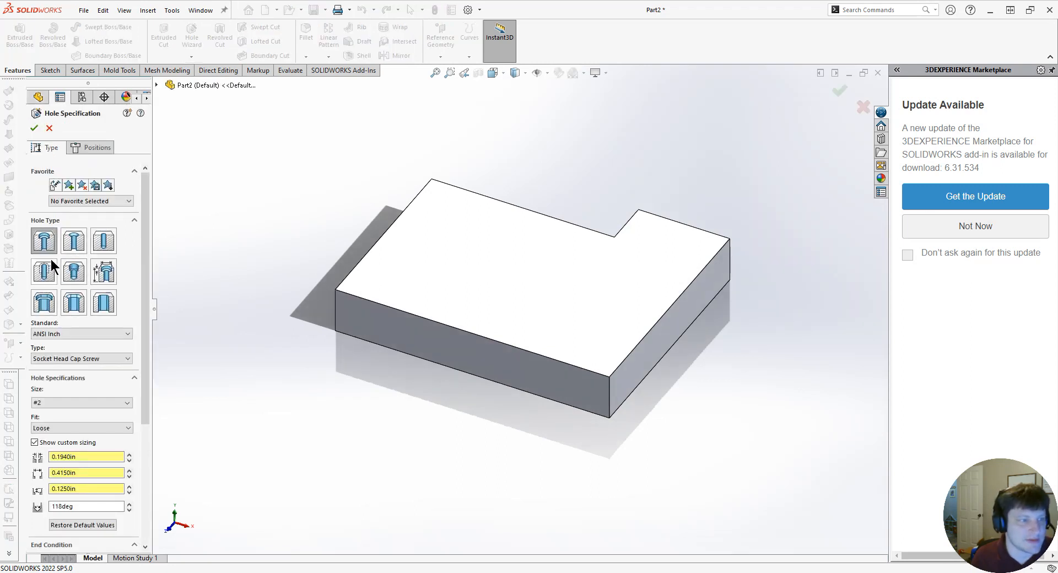
left_click(108, 245)
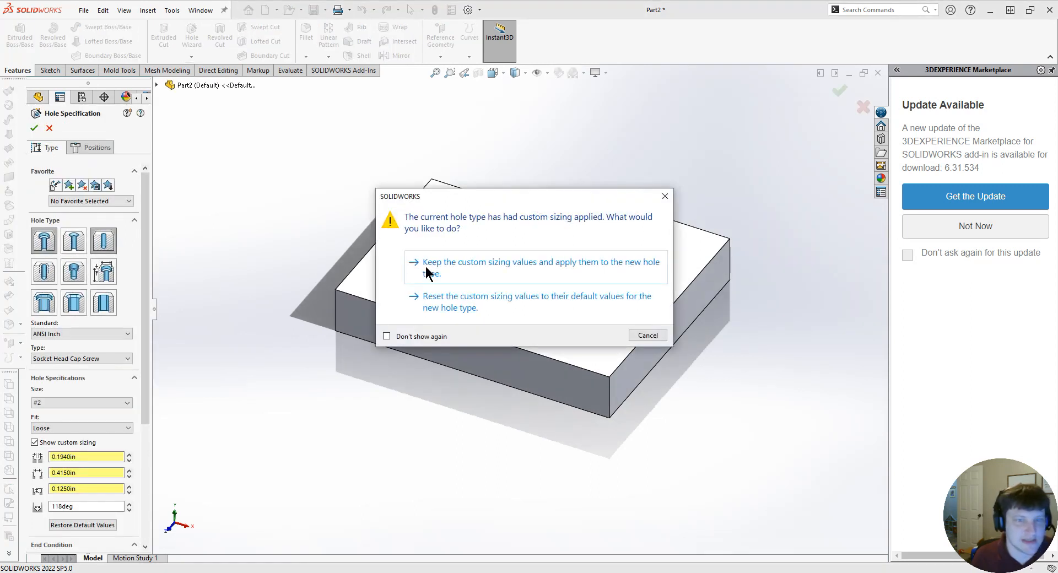
left_click(463, 274)
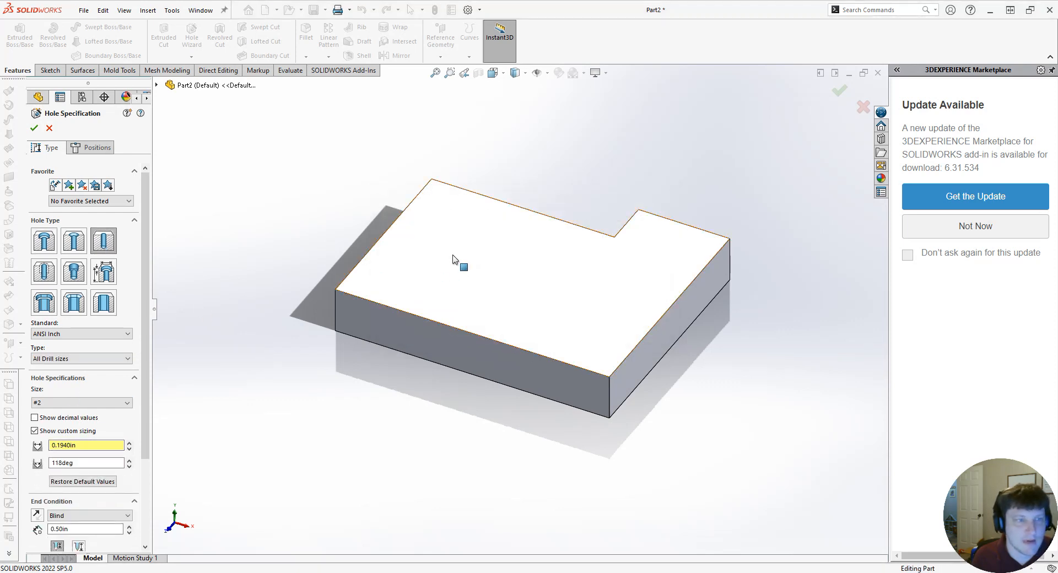
Place four hole points on the block's large stepped face in a rough rectangle about 1.7 in by 0.95 in.
left_click(89, 146)
left_click(463, 232)
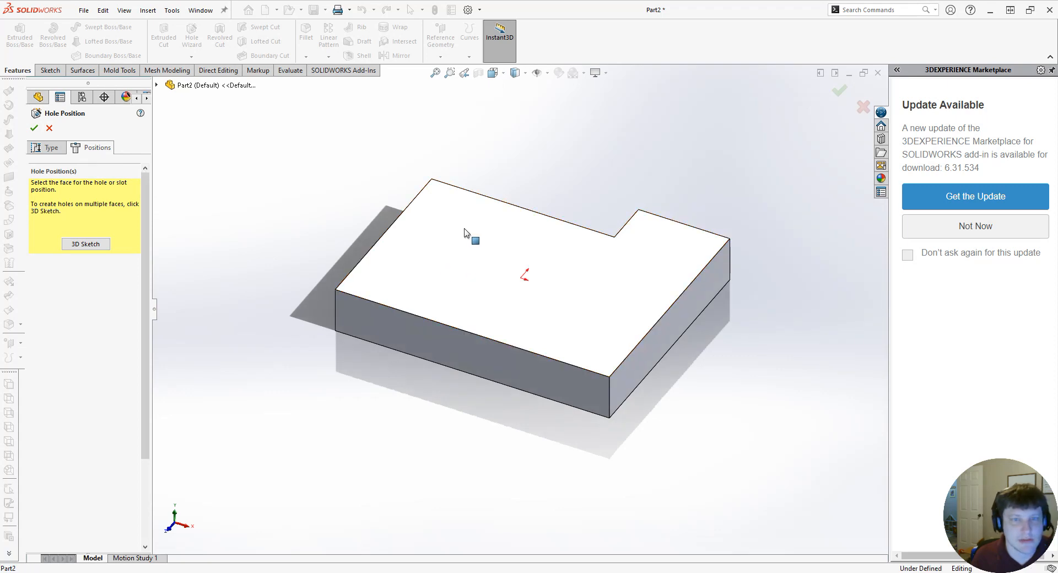
left_click(420, 277)
left_click(617, 279)
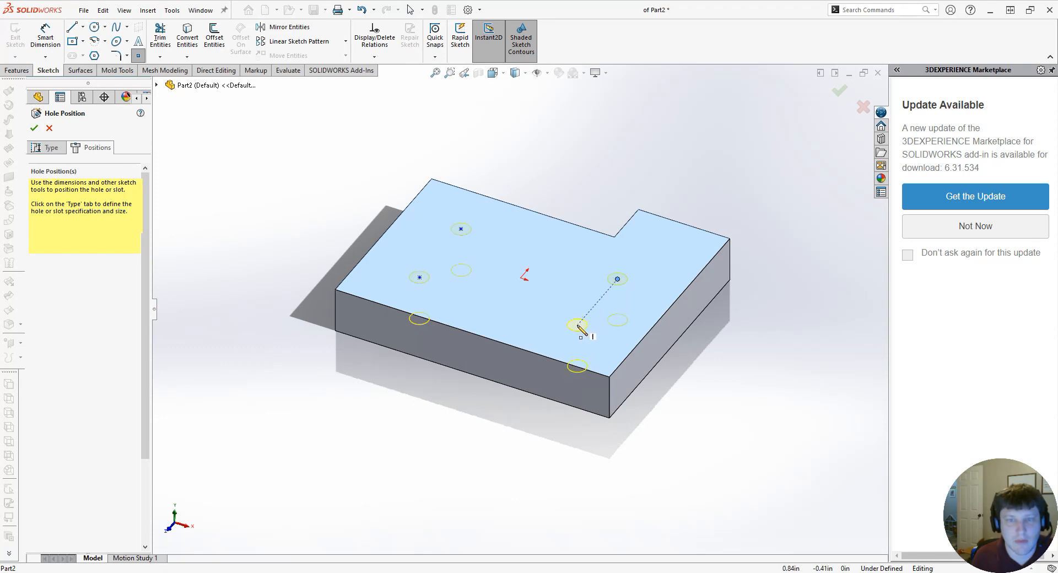
left_click(576, 328)
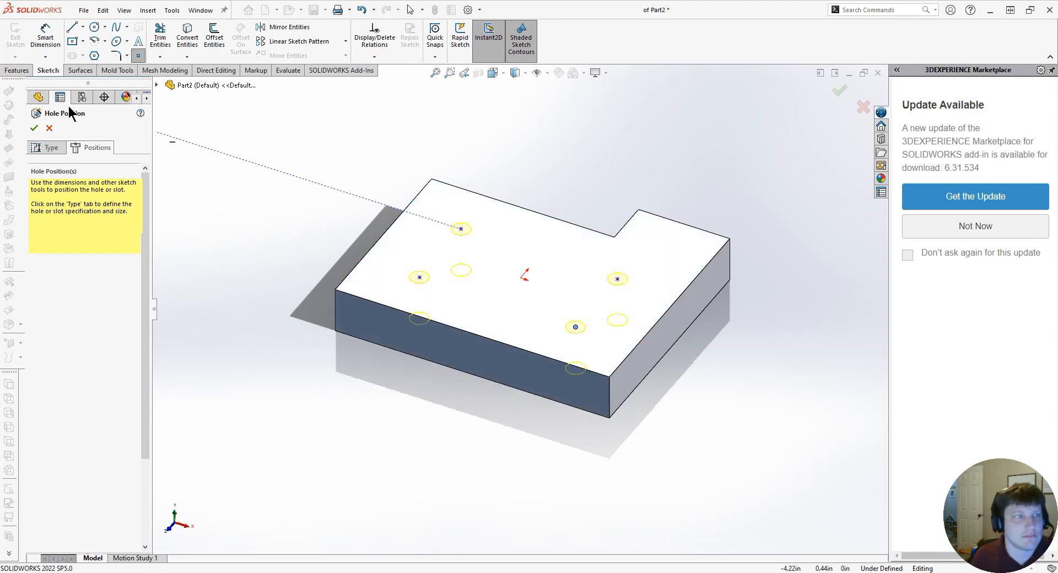
Dimension the upper-left hole point 0.5 in from the long edge beside the raised tab.
left_click(50, 39)
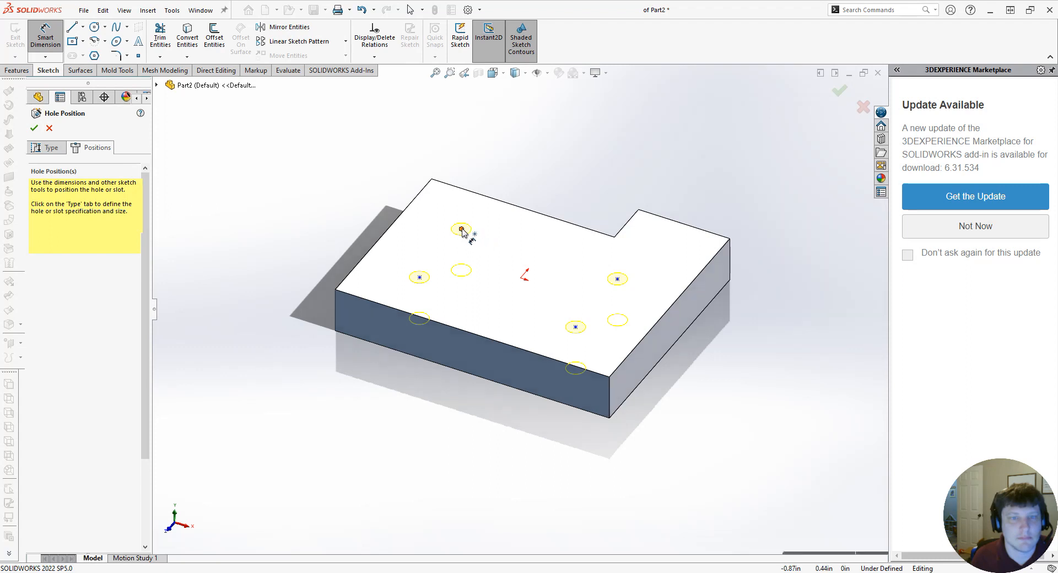
left_click(461, 228)
left_click(507, 205)
left_click(509, 224)
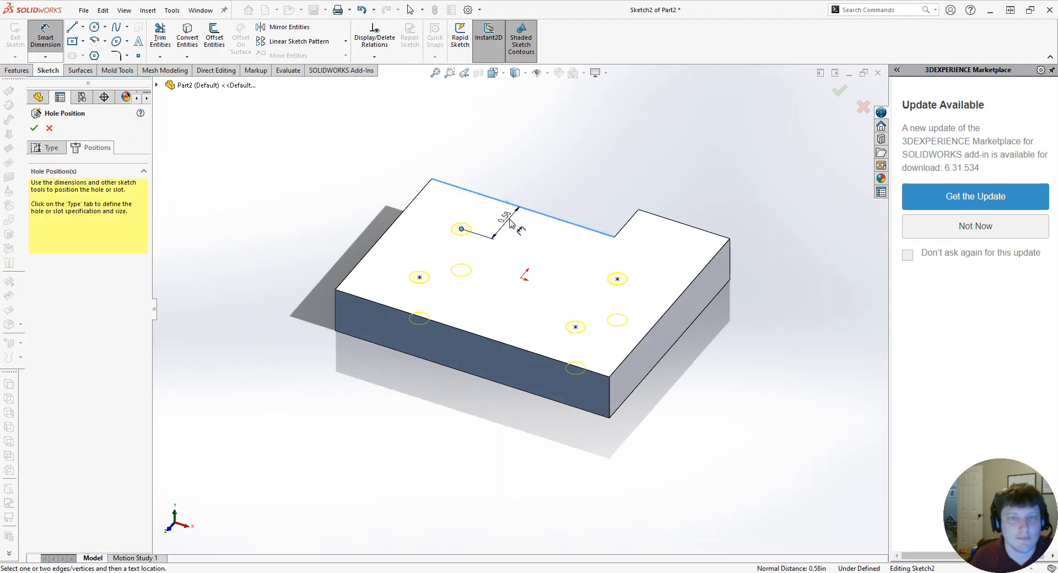
type(".5")
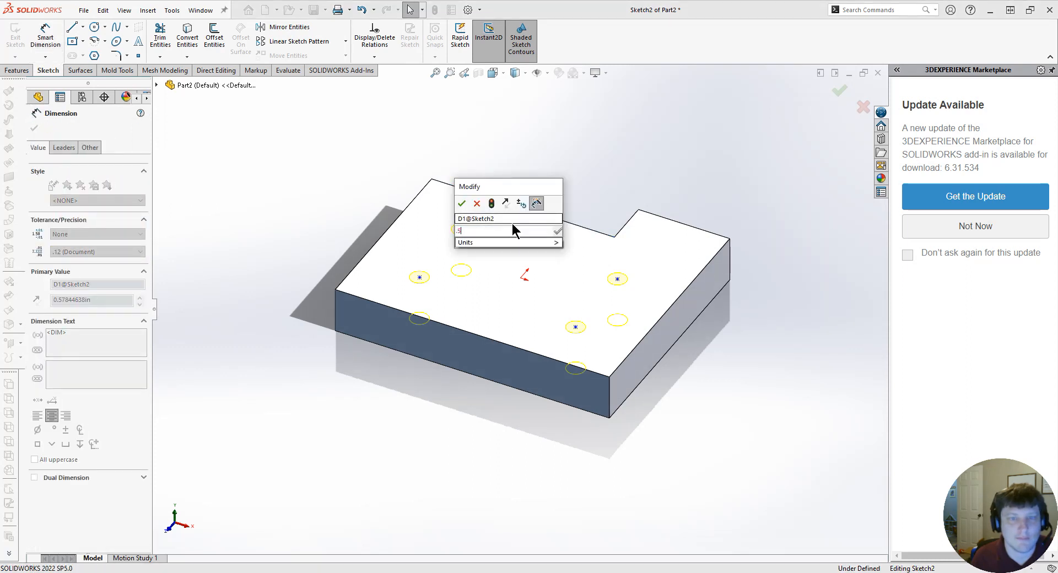
key("Return")
Dimension the lengthwise spacing between the two upper hole points as 1.75 in.
left_click(617, 280)
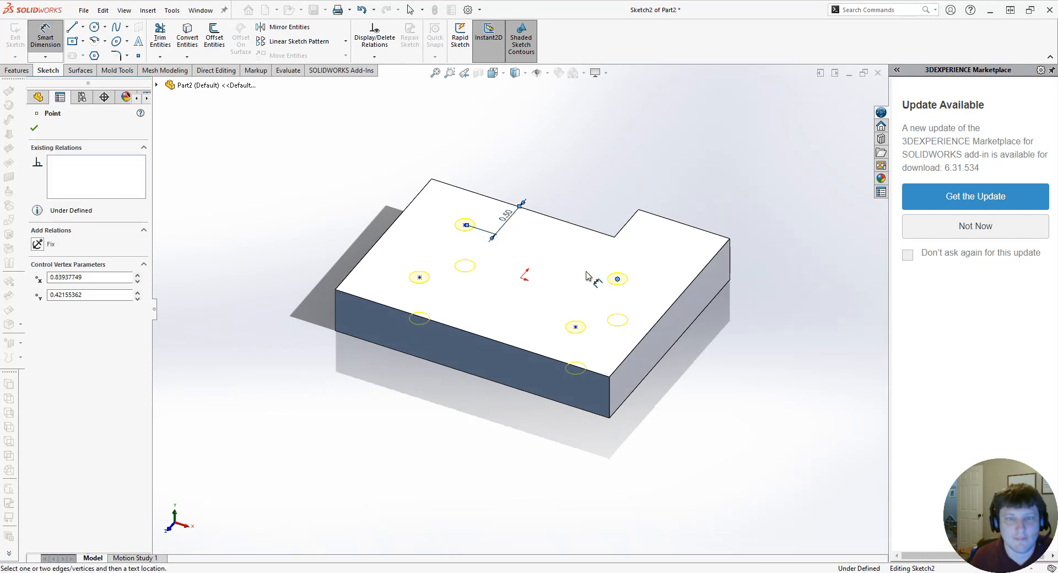
left_click(465, 225)
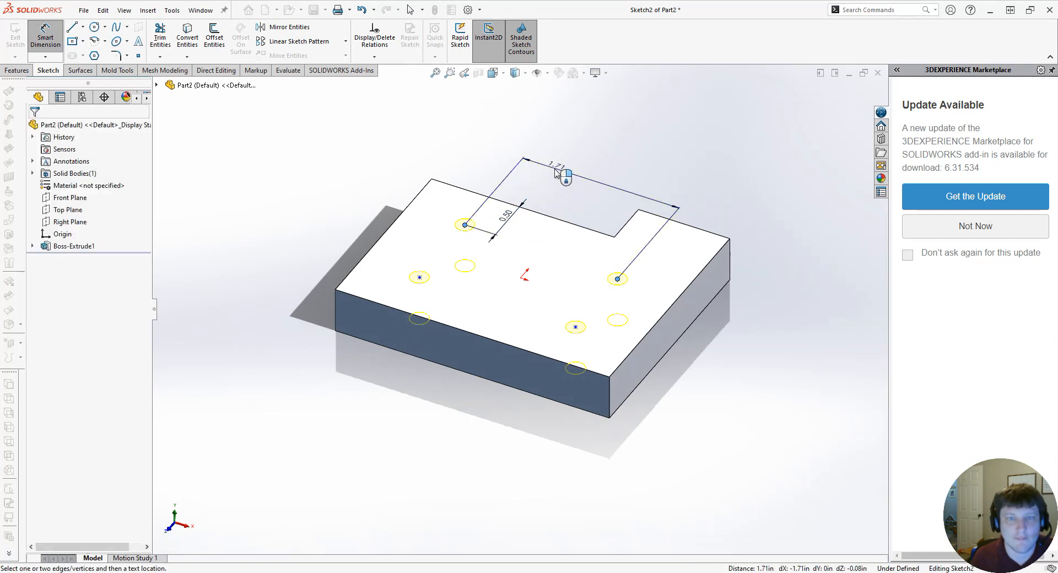
left_click(568, 185)
type("2")
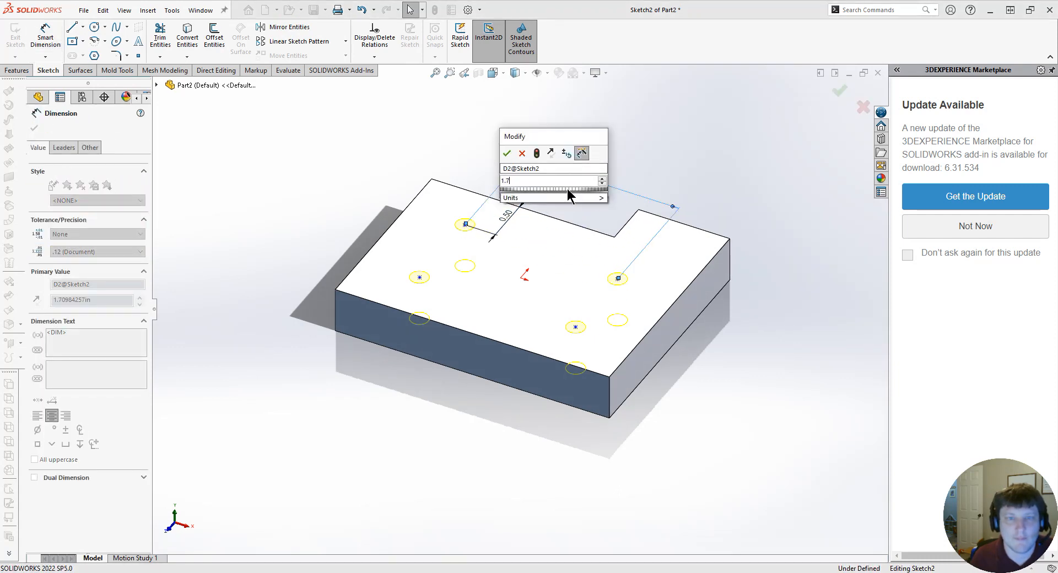
key("Return")
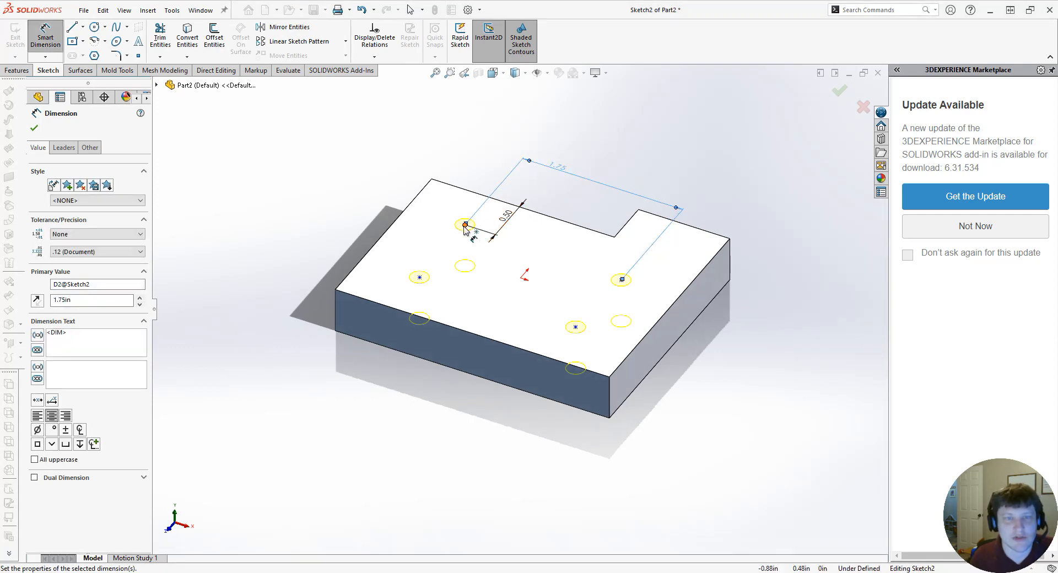
Dimension the spacing between the two left hole points as 1 in.
left_click(465, 225)
left_click(419, 278)
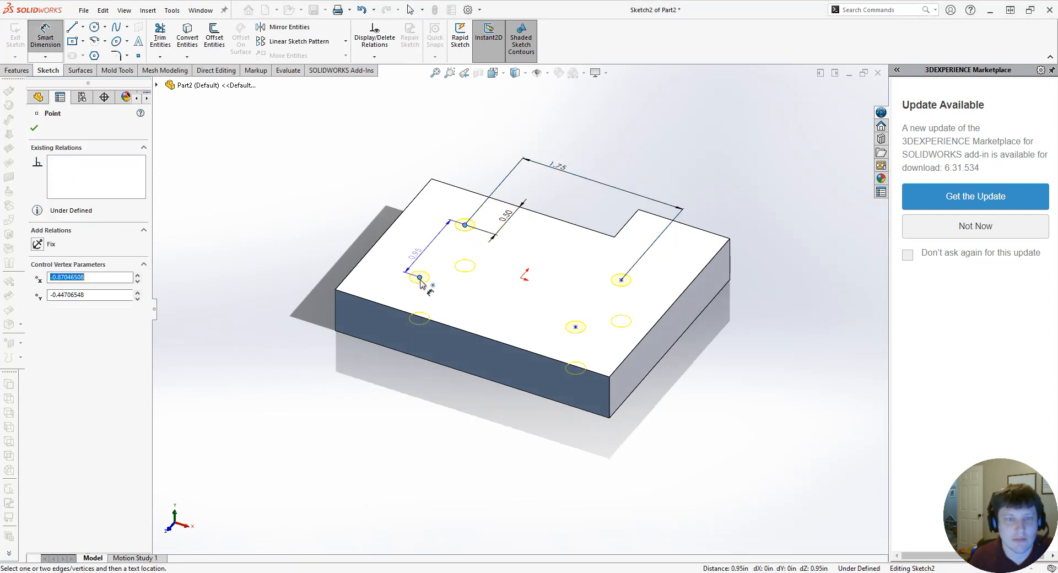
left_click(363, 231)
type("1")
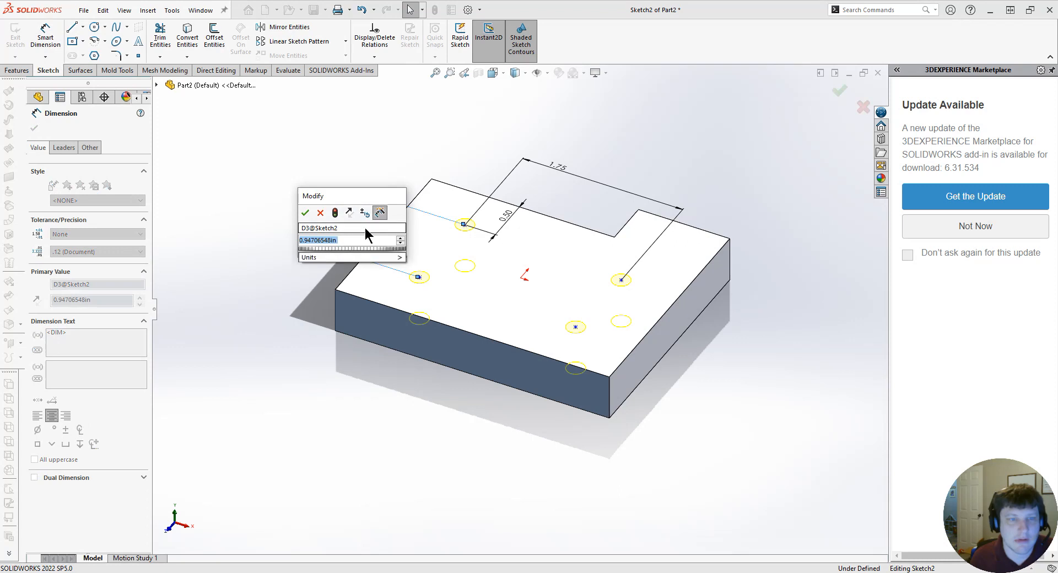
key("Return")
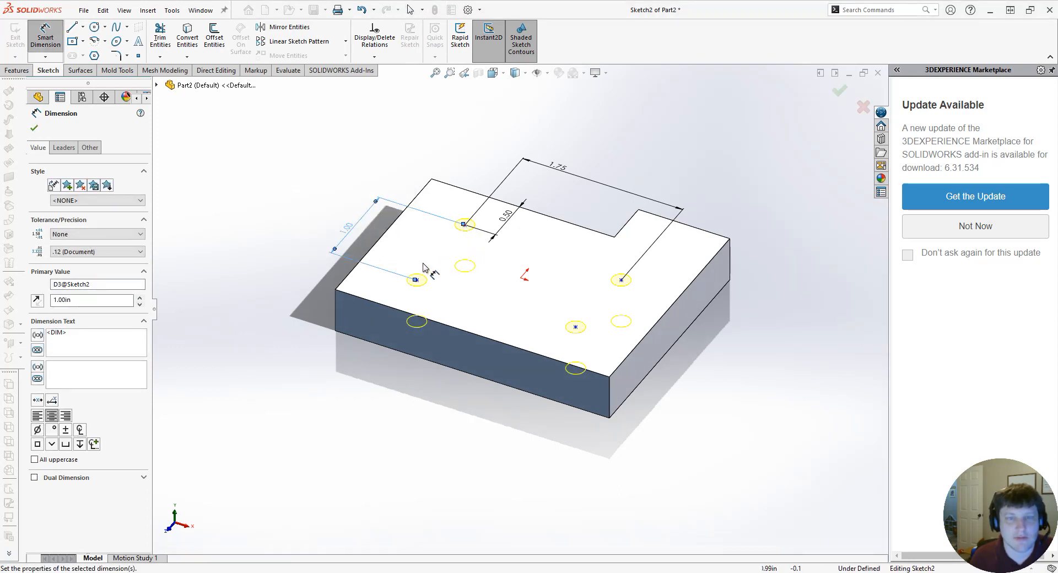
Dimension the upper-left hole point 0.625 in from the block's left edge.
left_click(465, 226)
left_click(425, 192)
left_click(469, 173)
type(".625")
key("Return")
Add vertical relations between the two left hole points and between the two right hole points.
left_click(45, 36)
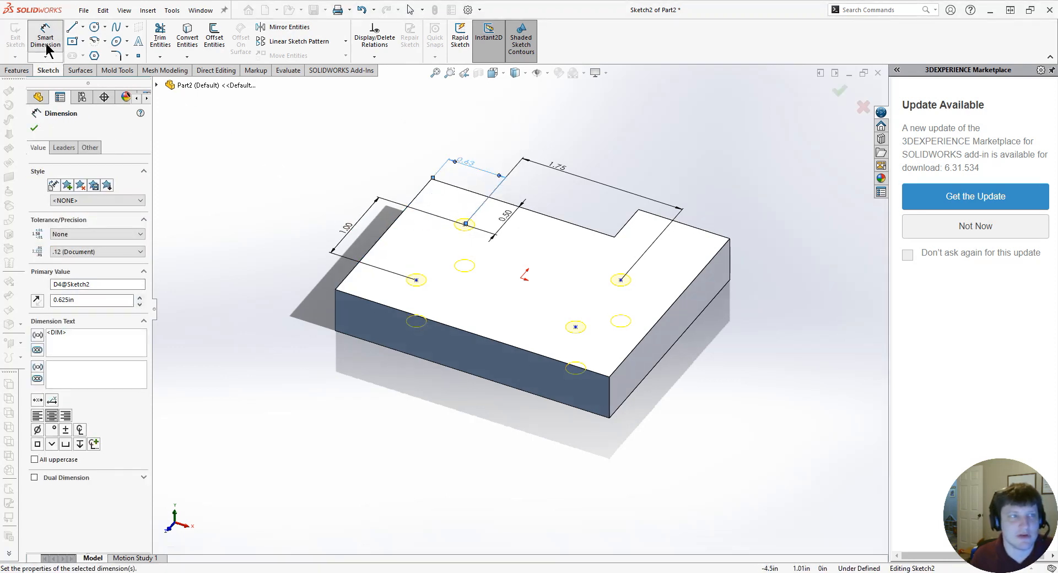
left_click(464, 225)
left_click(416, 280)
left_click(416, 280, "ctrl")
left_click(40, 320)
left_click(621, 281)
left_click(575, 327, "ctrl")
left_click(39, 319)
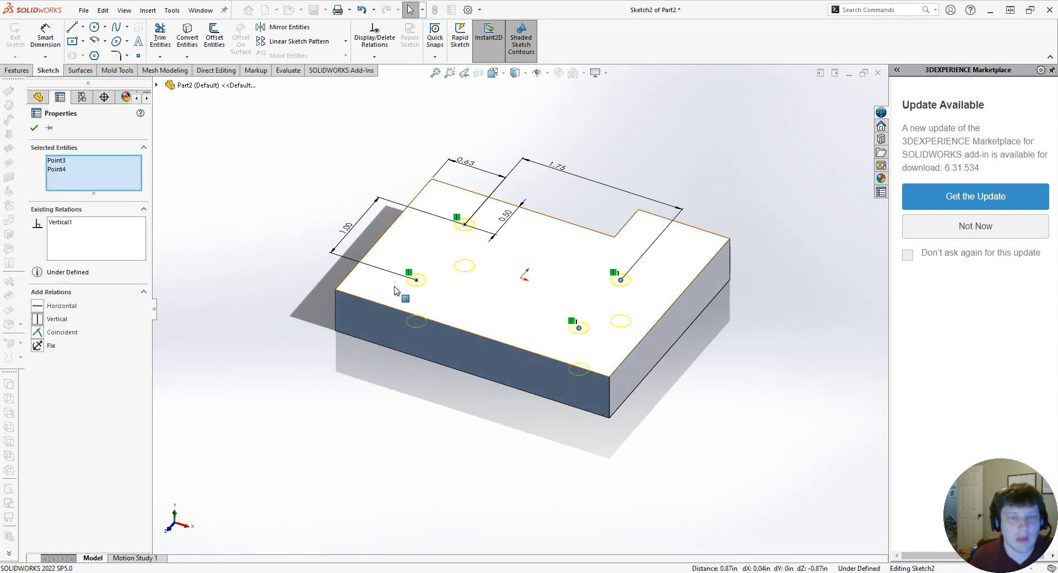
Add horizontal relations between the two lower hole points and between the two upper hole points.
left_click(578, 328)
left_click(416, 280, "ctrl")
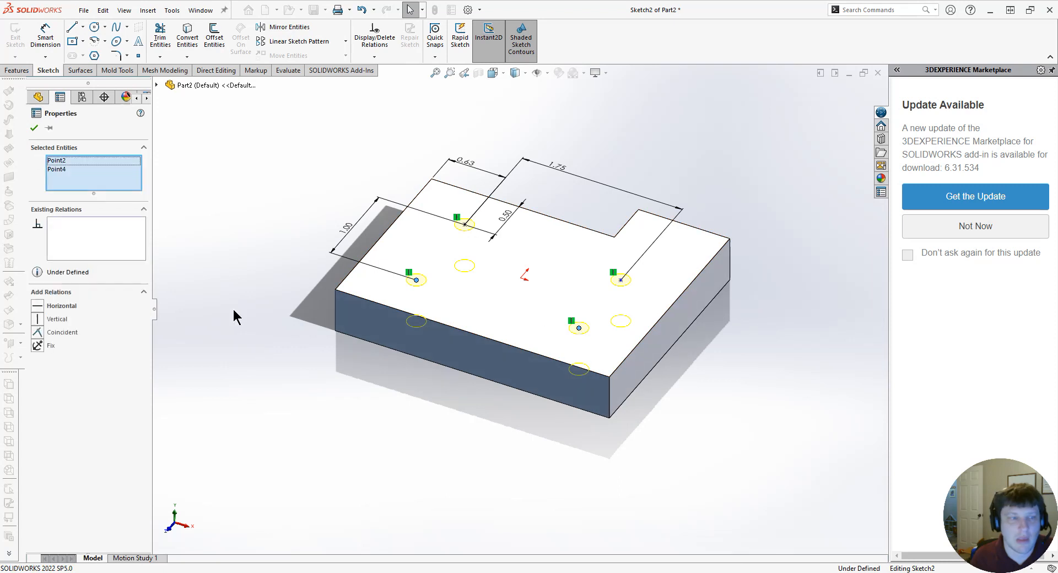
left_click(37, 305)
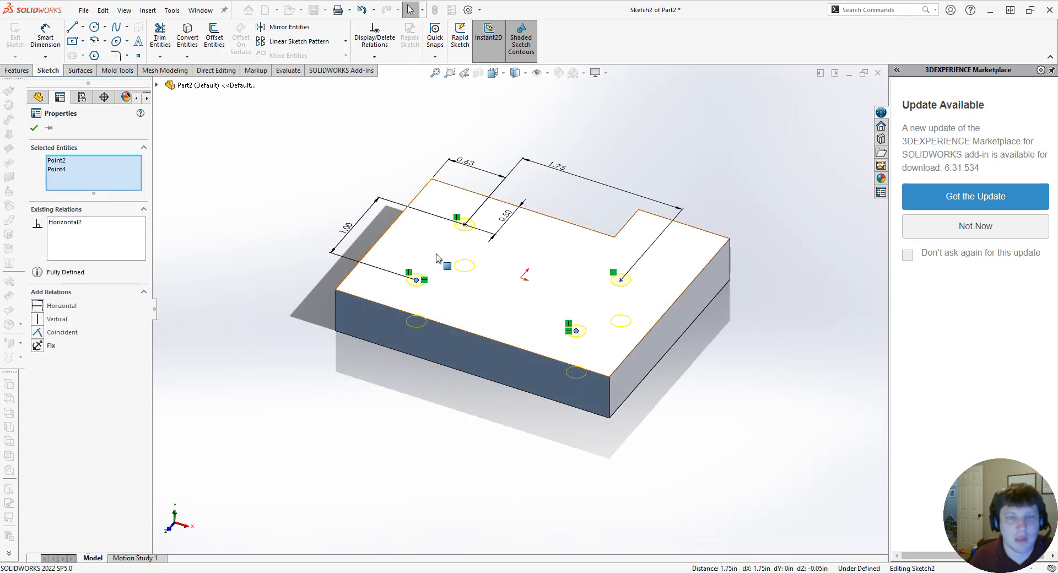
left_click(464, 225)
left_click(621, 280, "ctrl")
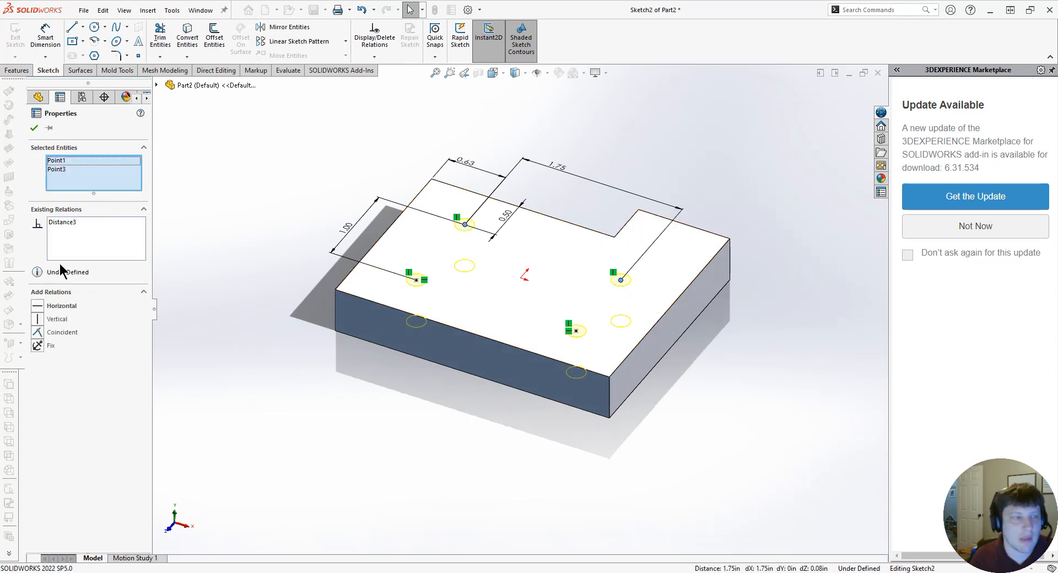
left_click(41, 307)
left_click(230, 304)
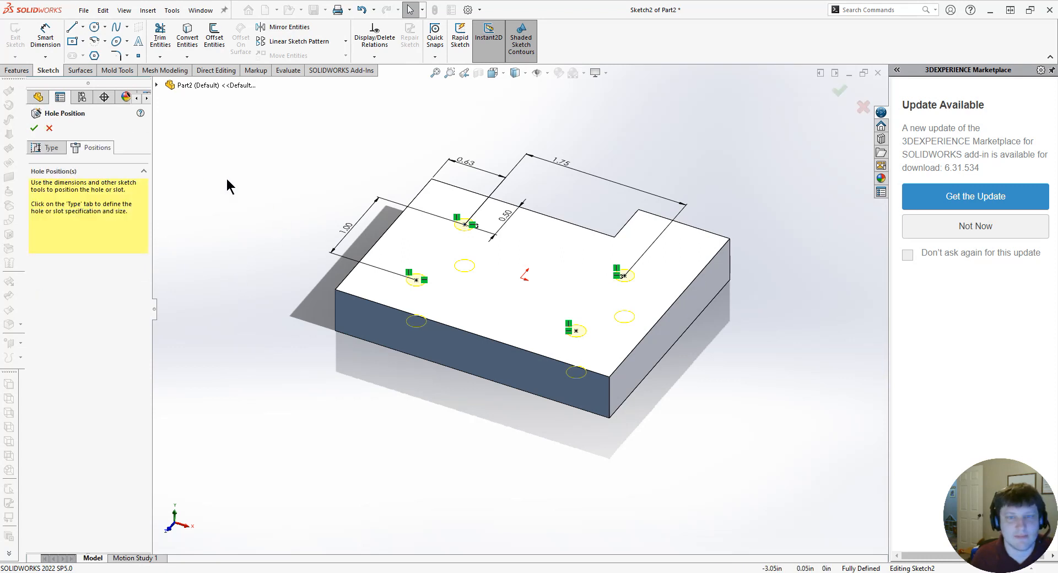
Set the holes' end condition to Through All and create the four holes.
left_click(55, 149)
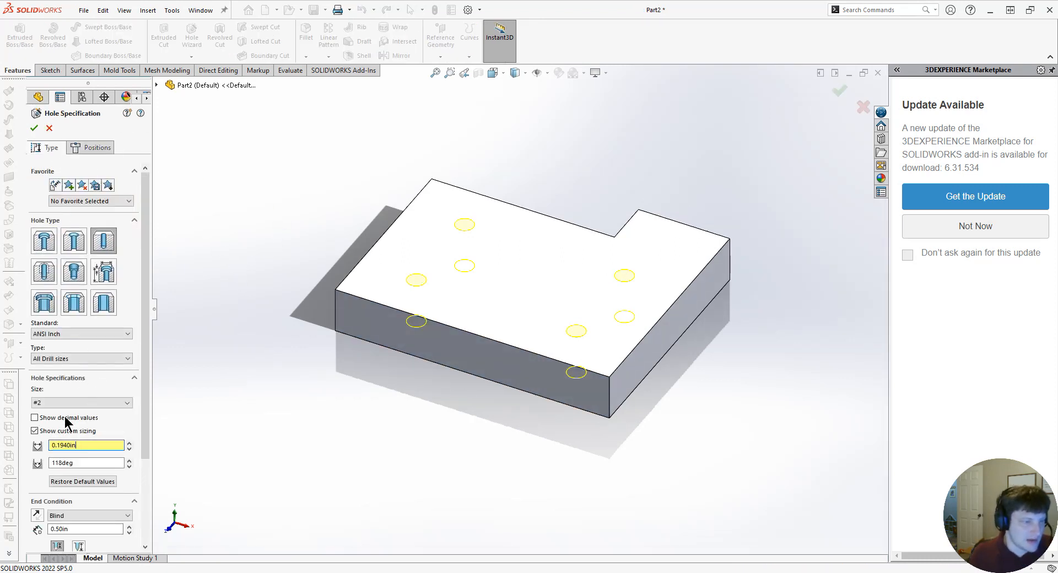
scroll(94, 461, "down", 3)
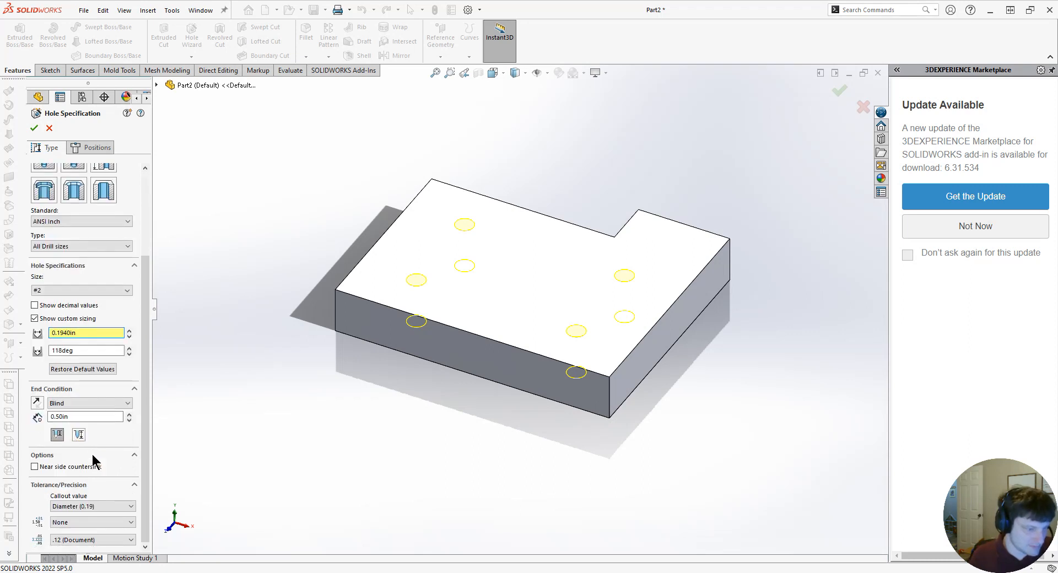
left_click(81, 408)
left_click(80, 417)
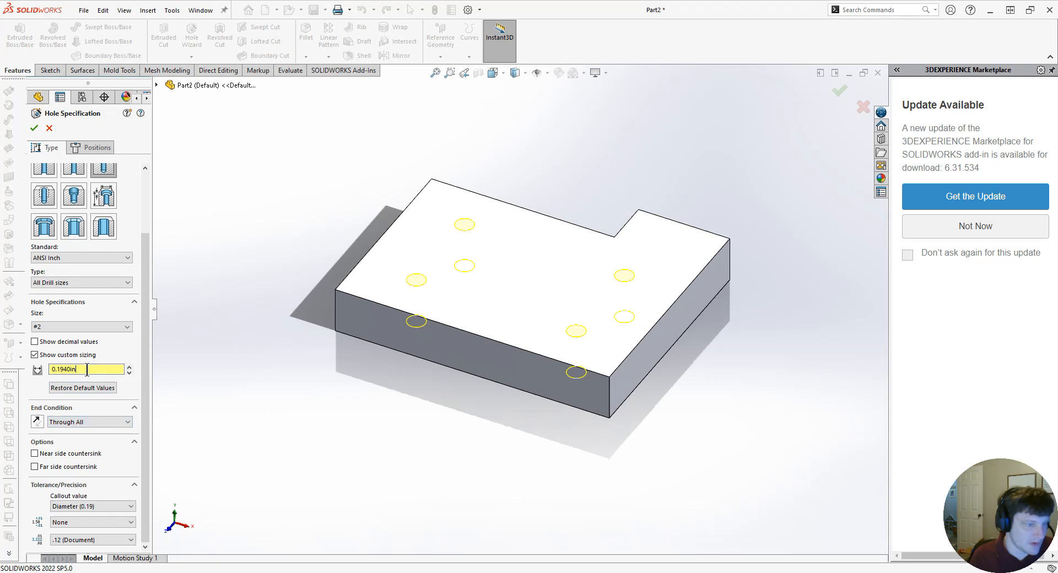
left_click(34, 128)
Start a constant-size fillet and select the block's six thickness-direction corner edges, including the inner step corner.
middle_click_drag(234, 318, 108, 264)
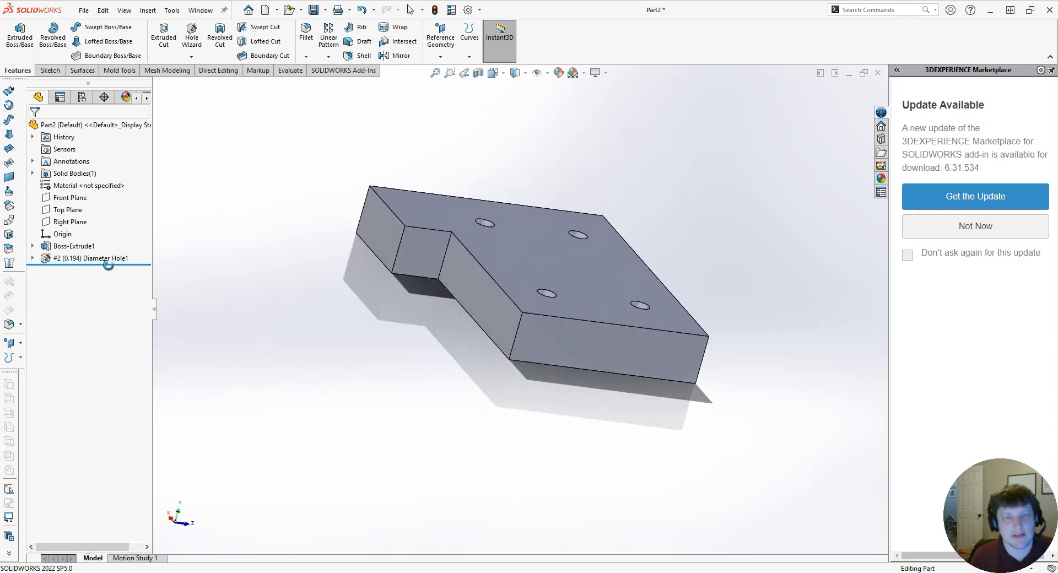
middle_click_drag(244, 332, 264, 357)
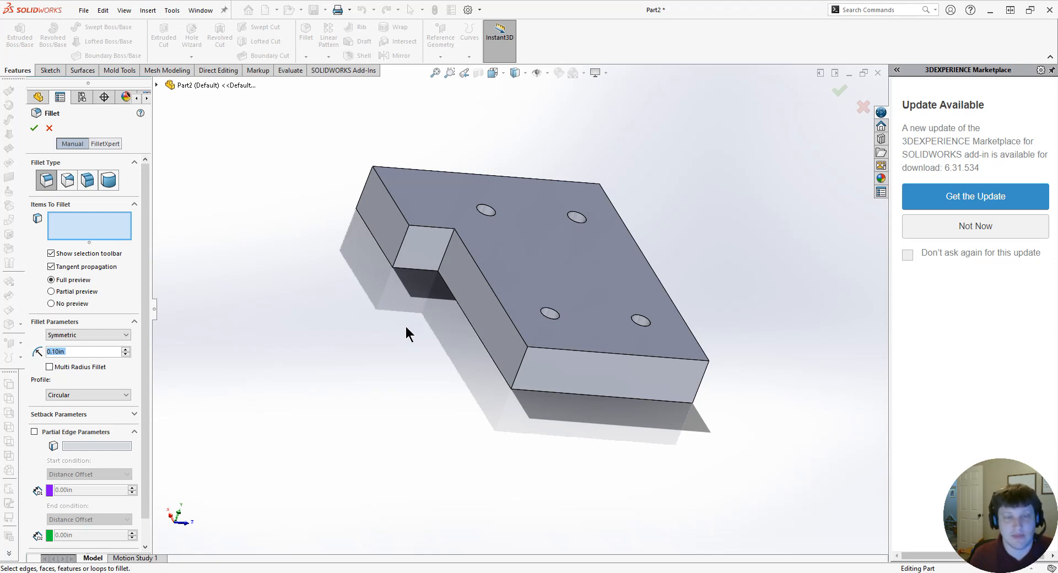
left_click(442, 262)
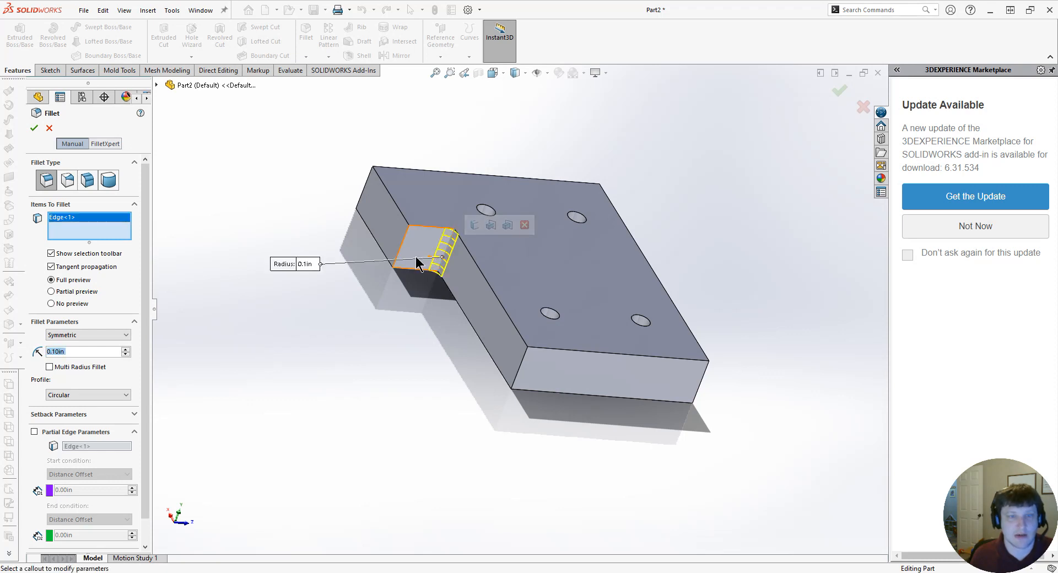
left_click(401, 247)
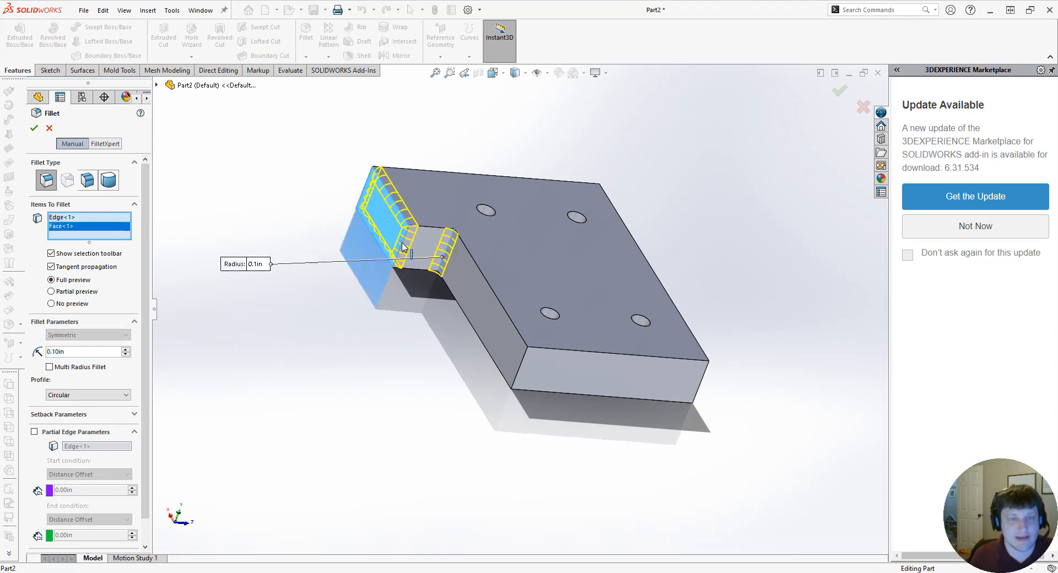
left_click(401, 248)
left_click(366, 196)
left_click(364, 192)
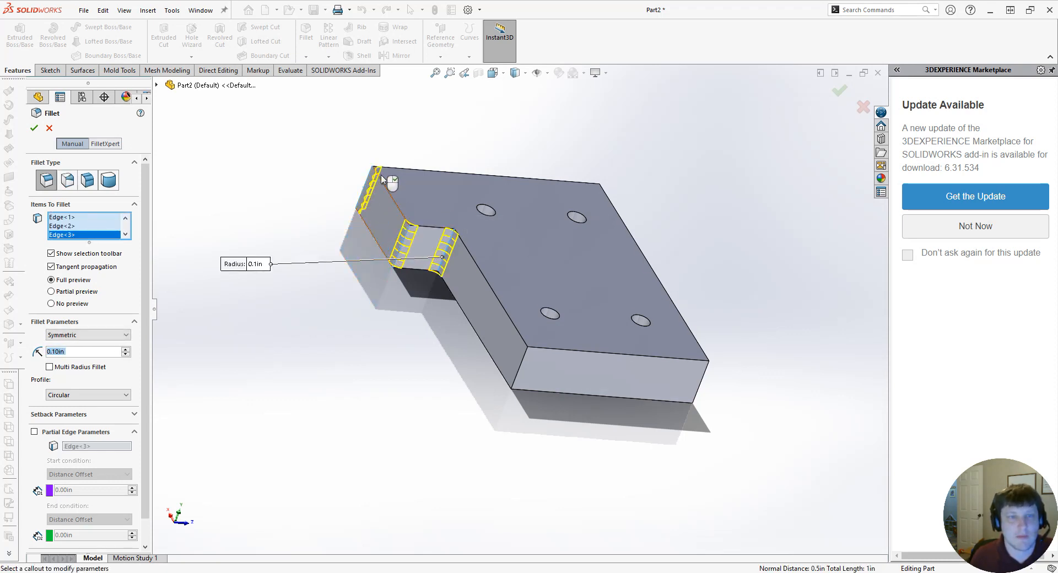
left_click(691, 355)
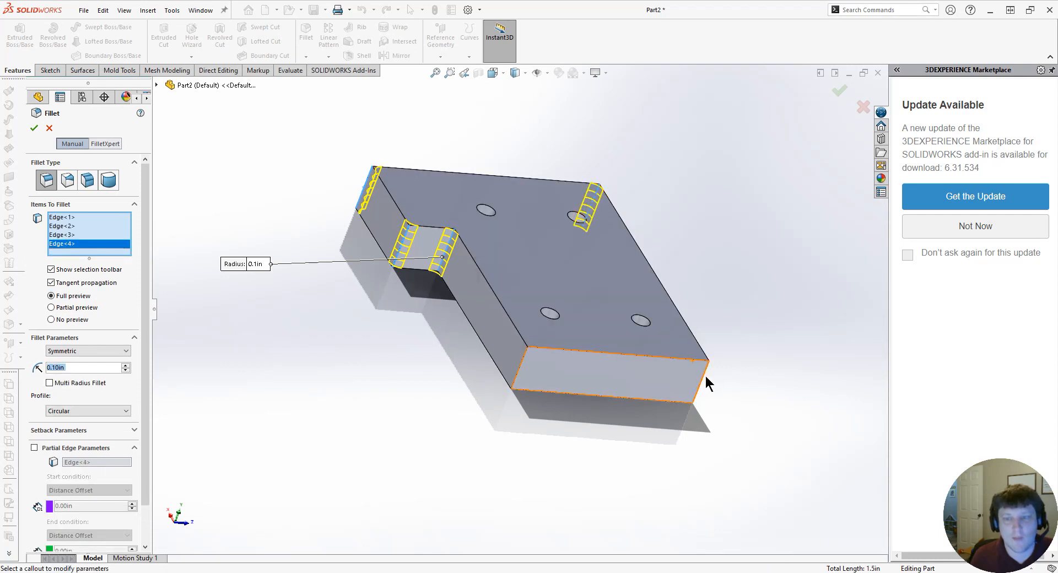
left_click(703, 375)
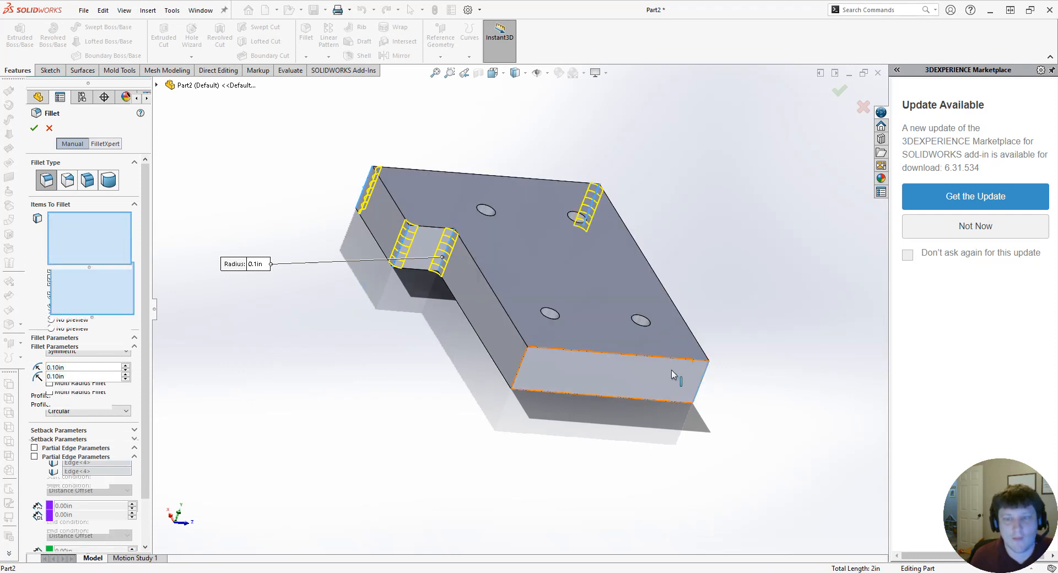
left_click(524, 357)
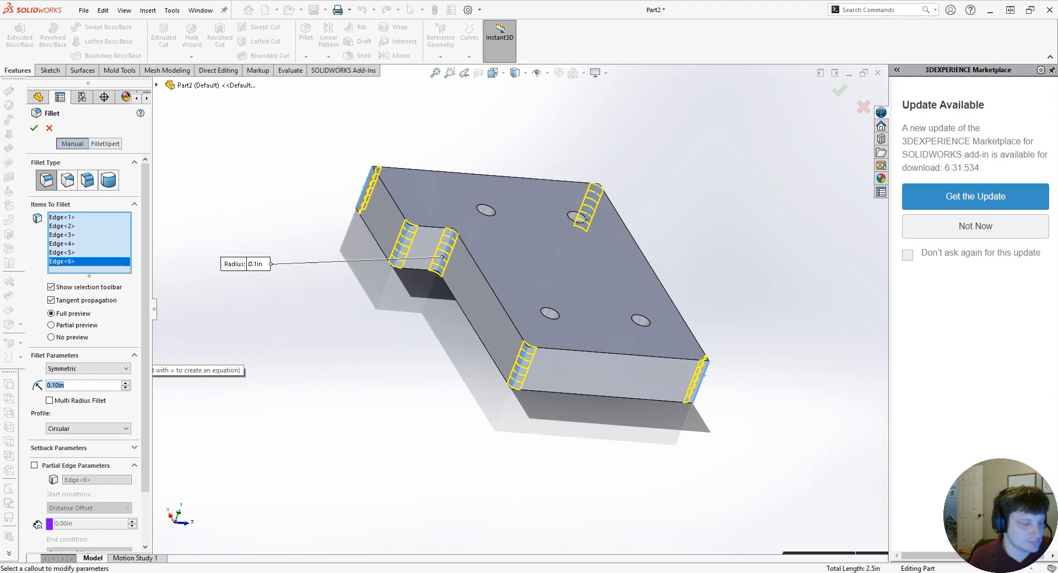
Set the symmetric fillet radius for the six corner edges to 0.25 in.
type("5")
key("Return")
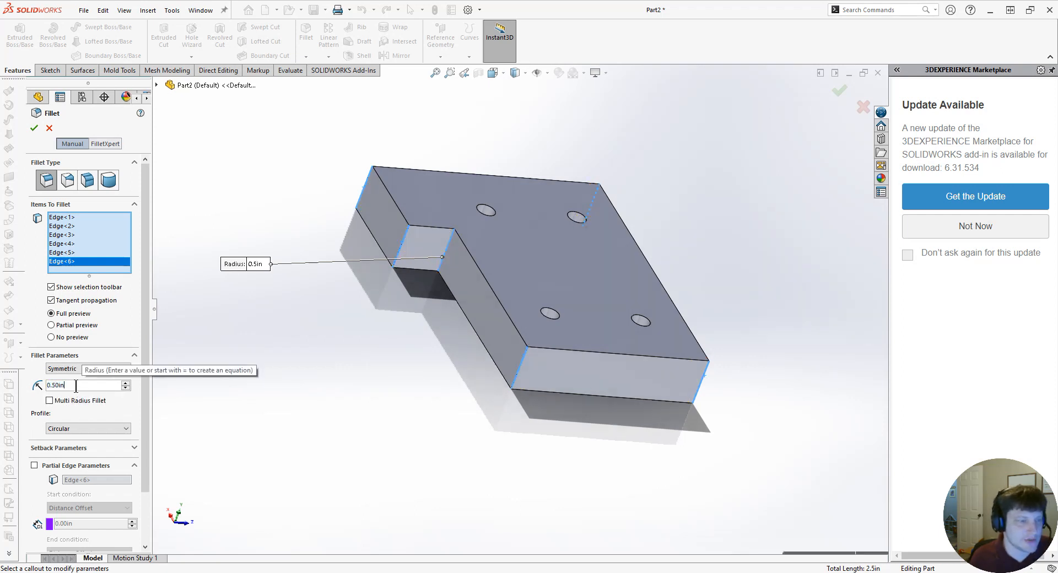
type(".25")
key("Return")
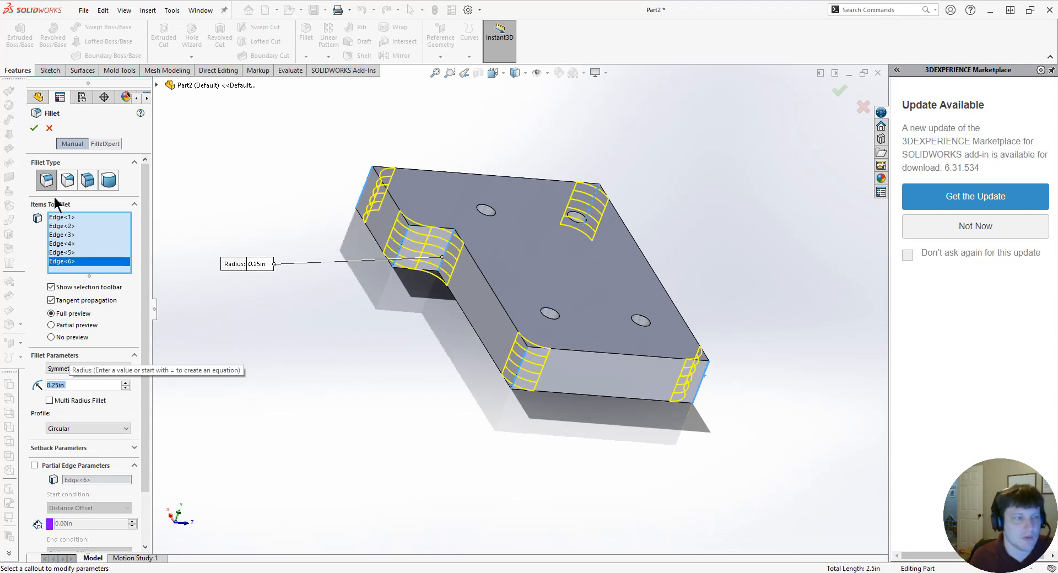
Create the 0.25 in constant-size fillet on the block's six selected corner edges.
left_click(34, 128)
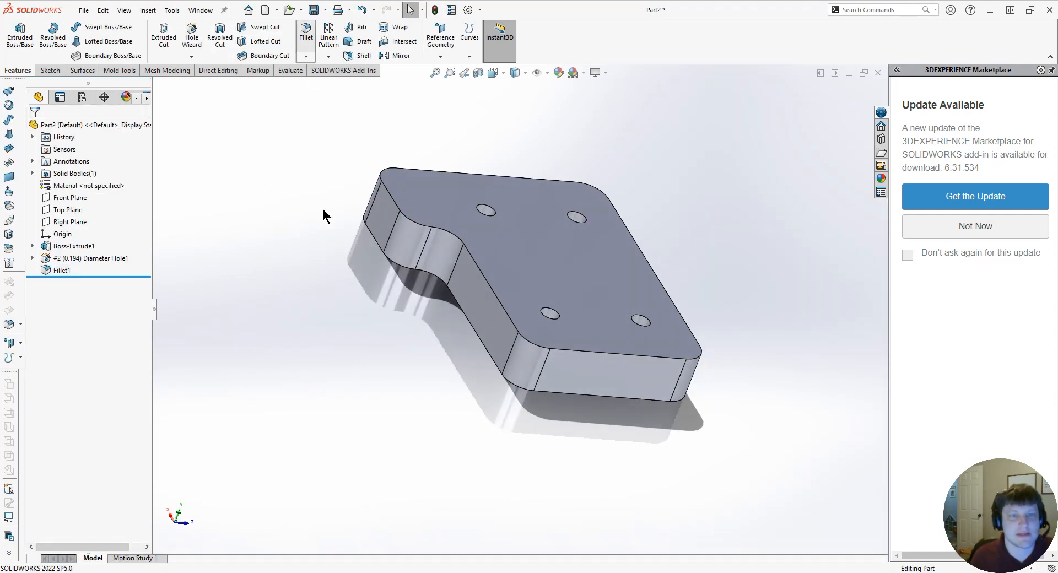
left_click(394, 199)
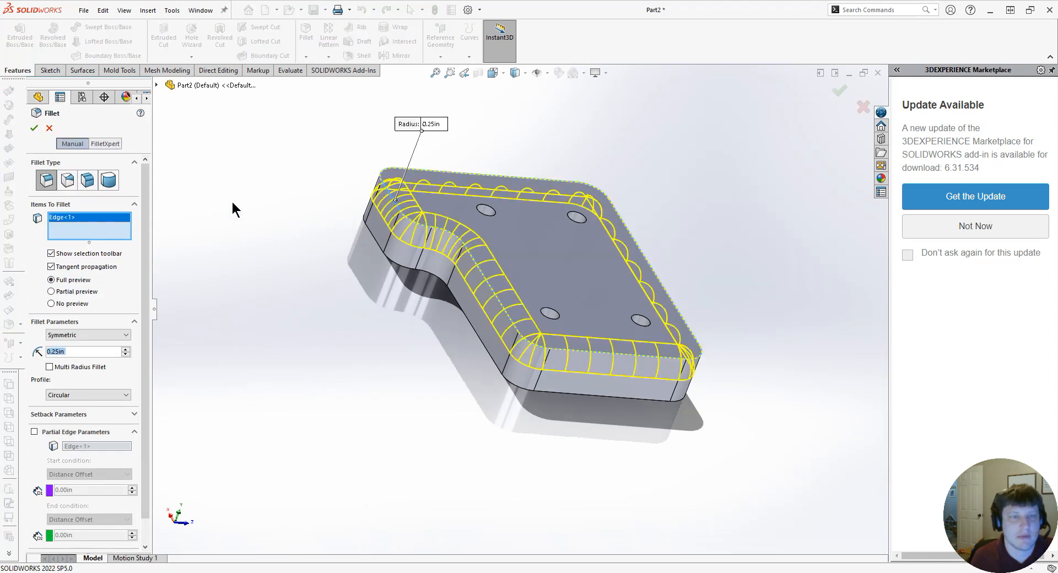
left_click(49, 129)
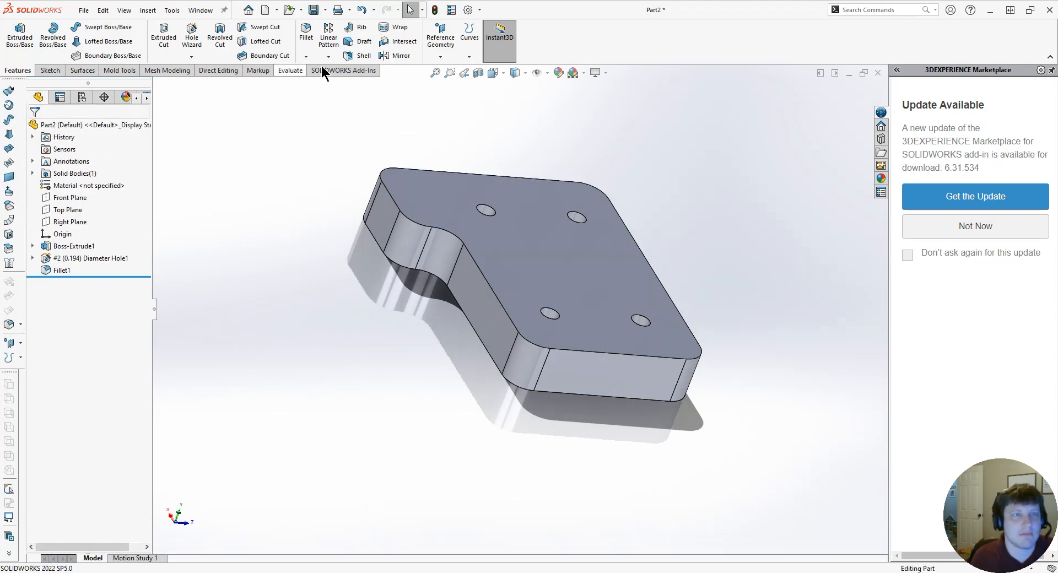
Start a draft with the block's upper face as direction of pull and select six adjoining side and corner faces, starting beside the step.
left_click(349, 46)
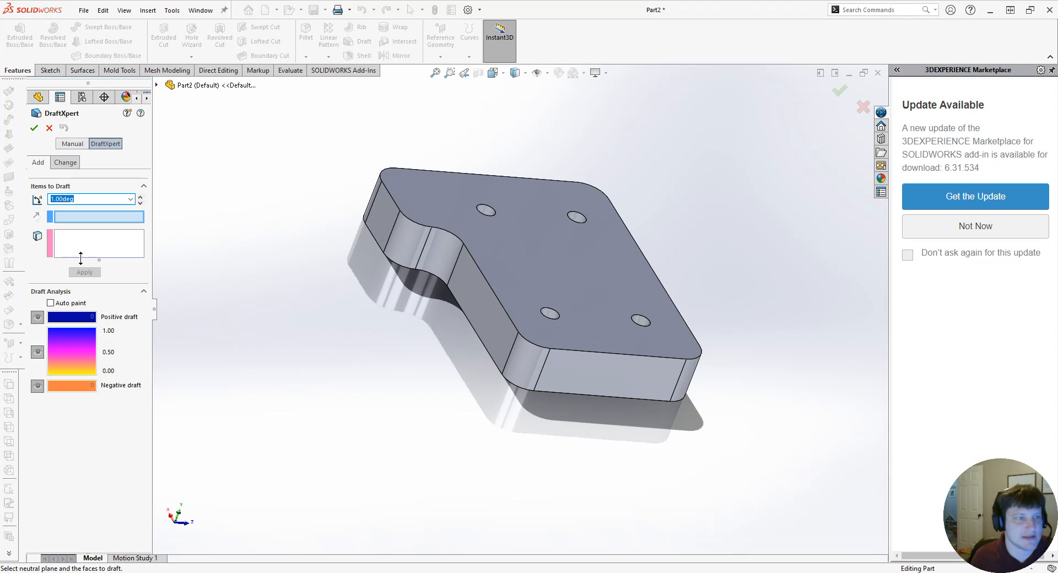
left_click(447, 209)
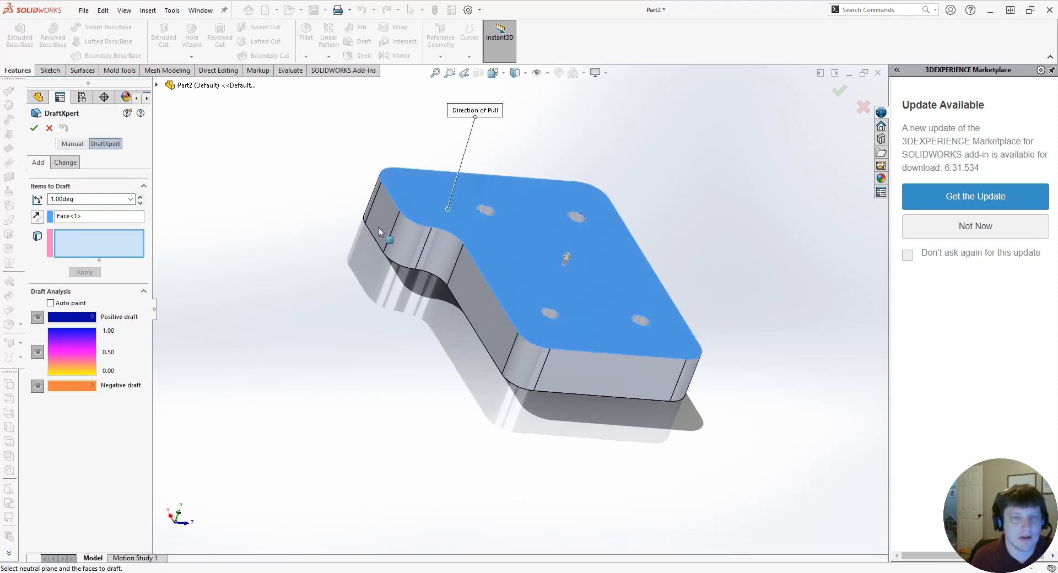
left_click(382, 209)
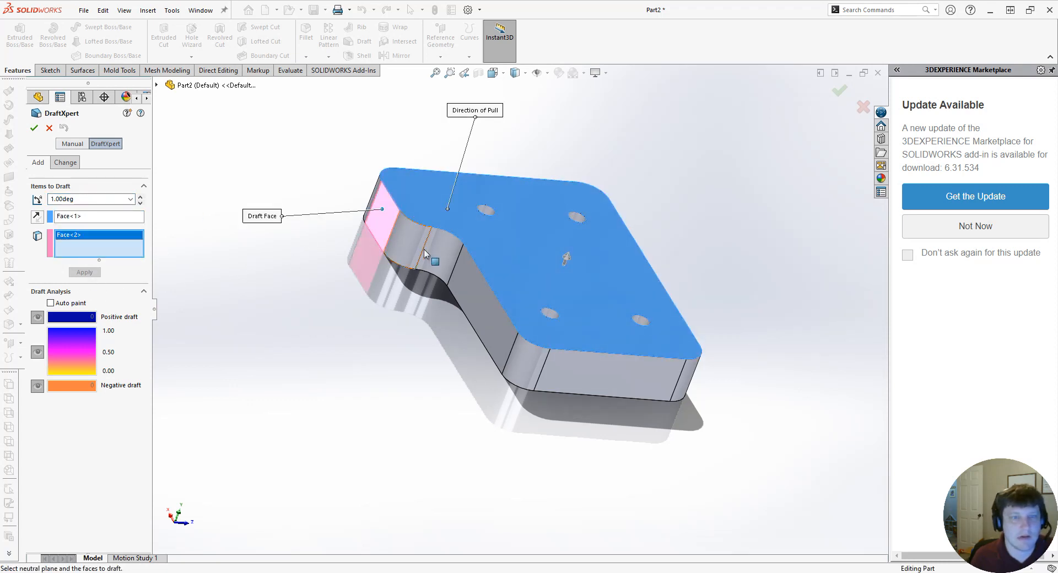
left_click(407, 239)
left_click(434, 249)
left_click(477, 281)
left_click(534, 361)
left_click(593, 370)
Add the five remaining outer side and corner faces to the draft selection to complete the perimeter.
middle_click_drag(593, 370, 496, 356)
left_click(544, 368)
left_click(633, 303)
middle_click_drag(634, 303, 531, 391)
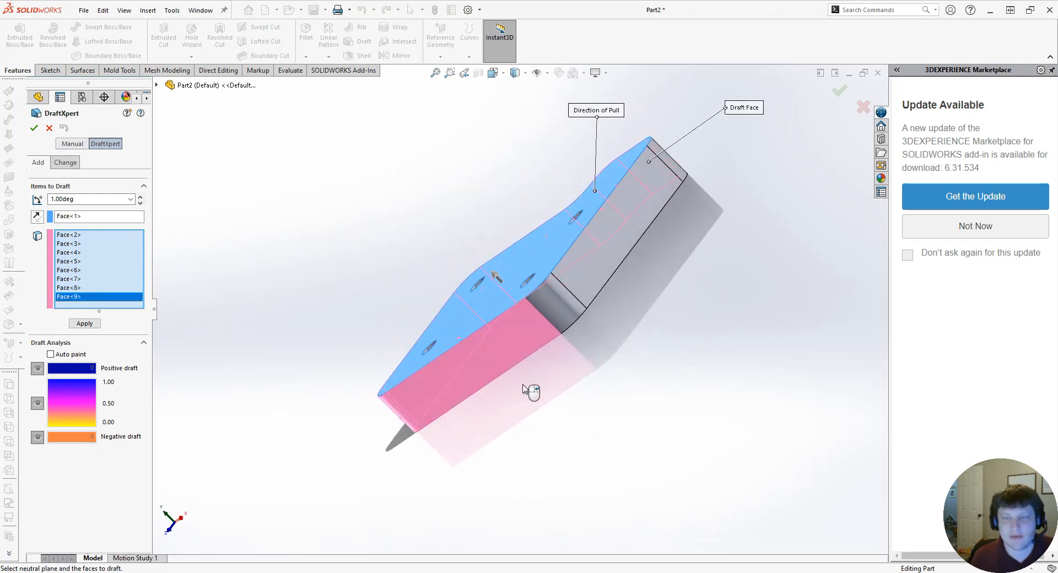
left_click(572, 299)
left_click(579, 246)
middle_click_drag(580, 247, 518, 364)
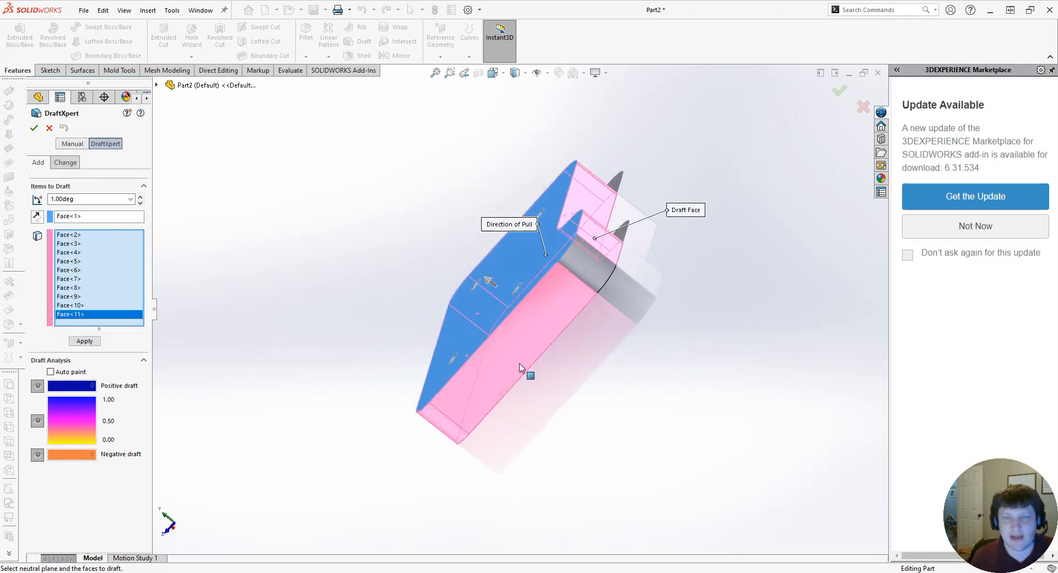
left_click(596, 264)
middle_click_drag(597, 264, 684, 265)
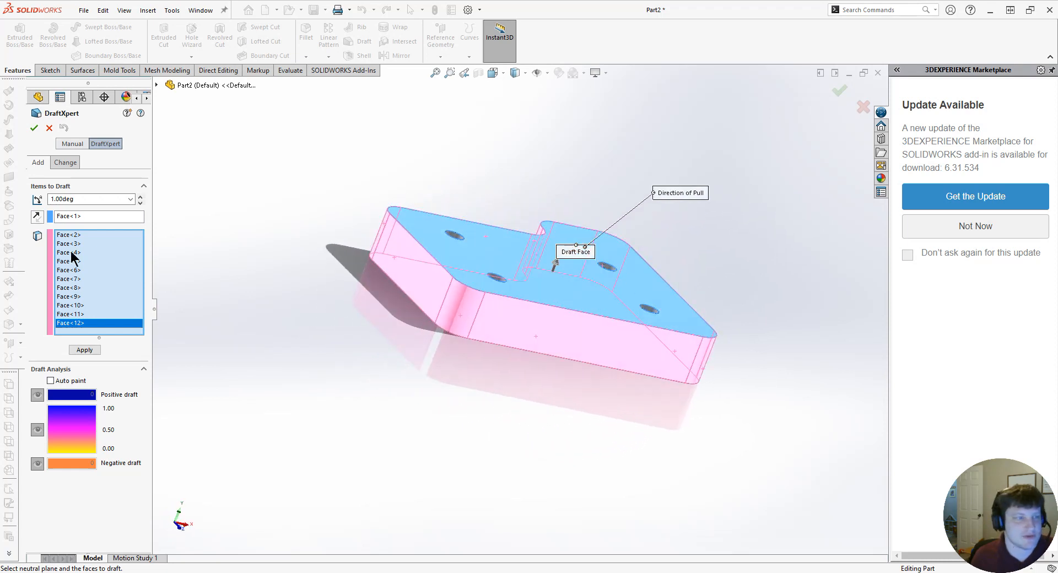
Set the draft angle to 3 degrees and create the draft on the outer side faces.
left_click(85, 200)
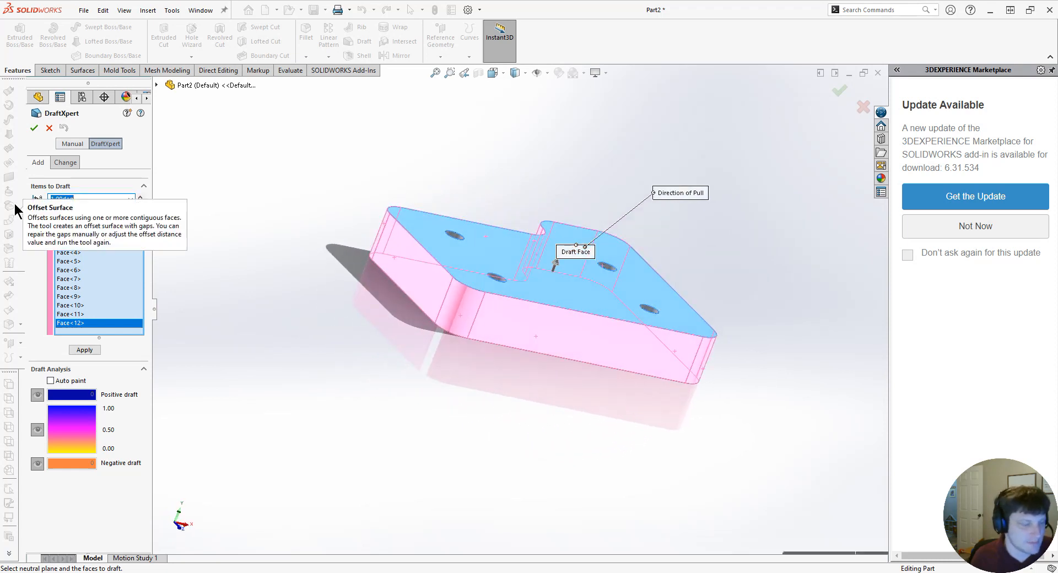
type("3")
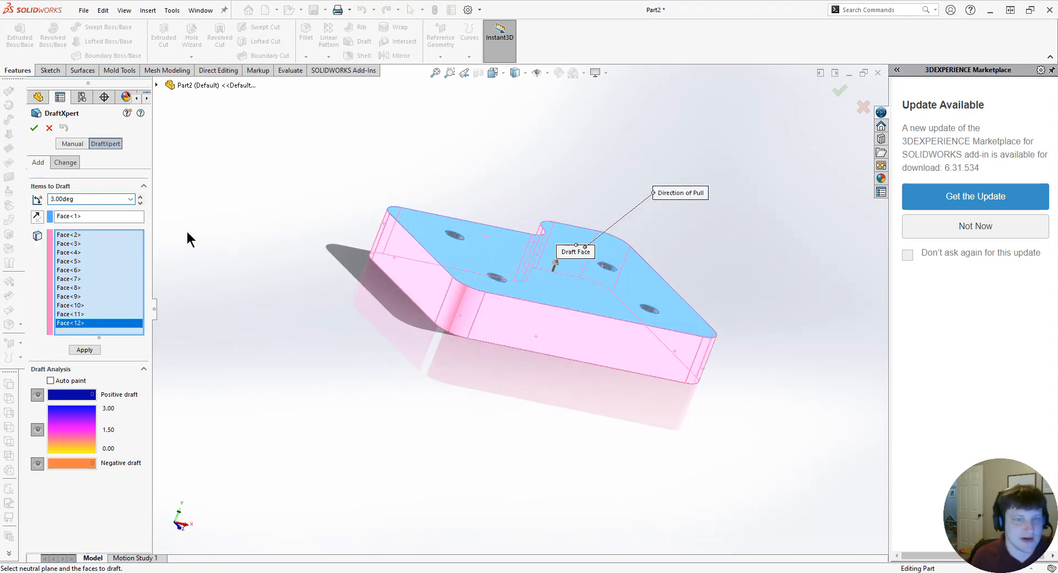
left_click(34, 128)
middle_click_drag(271, 259, 368, 303)
middle_click_drag(343, 270, 334, 301)
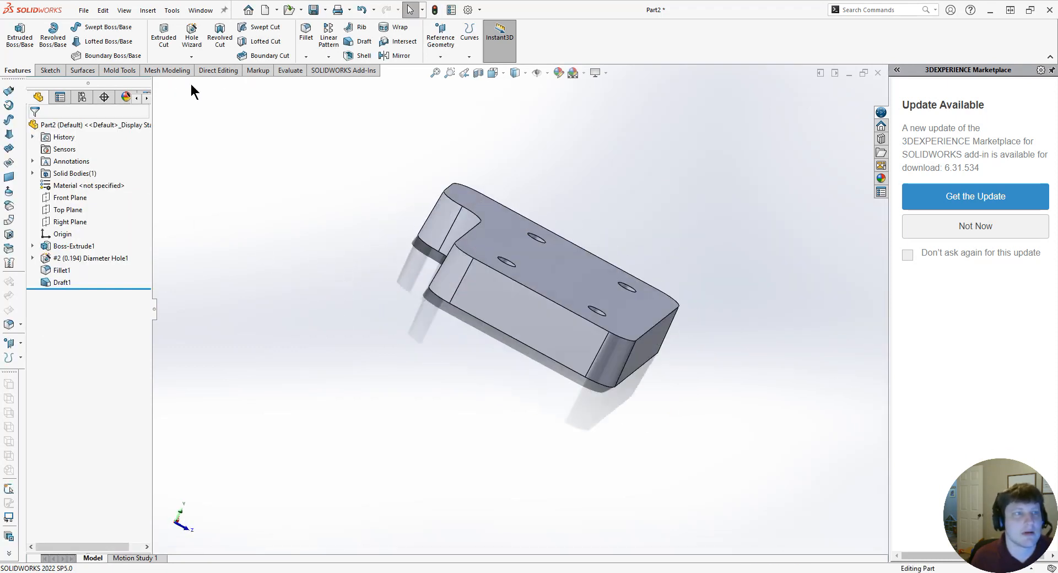
Run a draft analysis with the upper face as direction of pull, examine the side faces and hole walls, and close it.
left_click(114, 71)
left_click(235, 43)
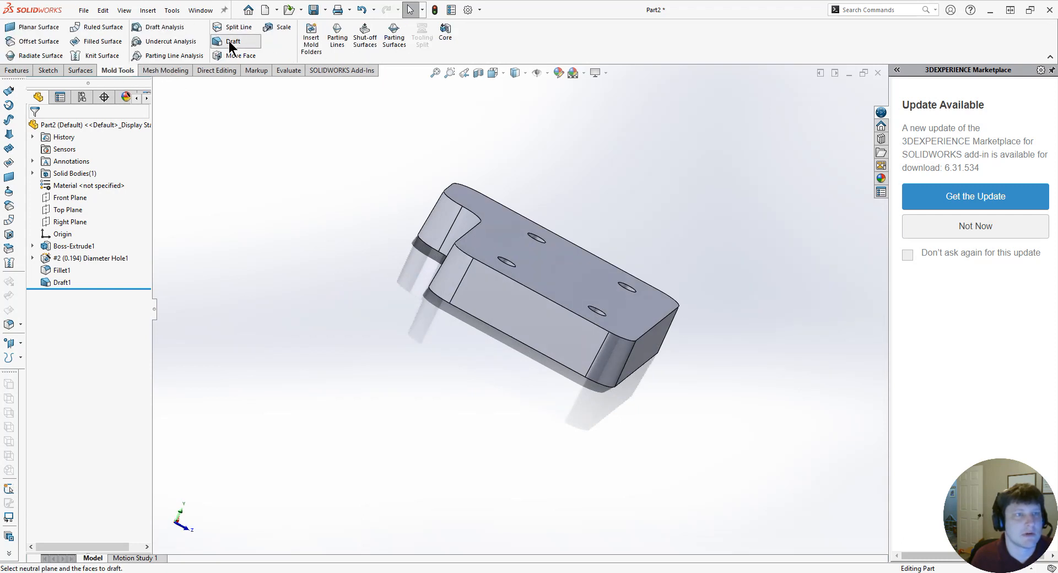
left_click(50, 128)
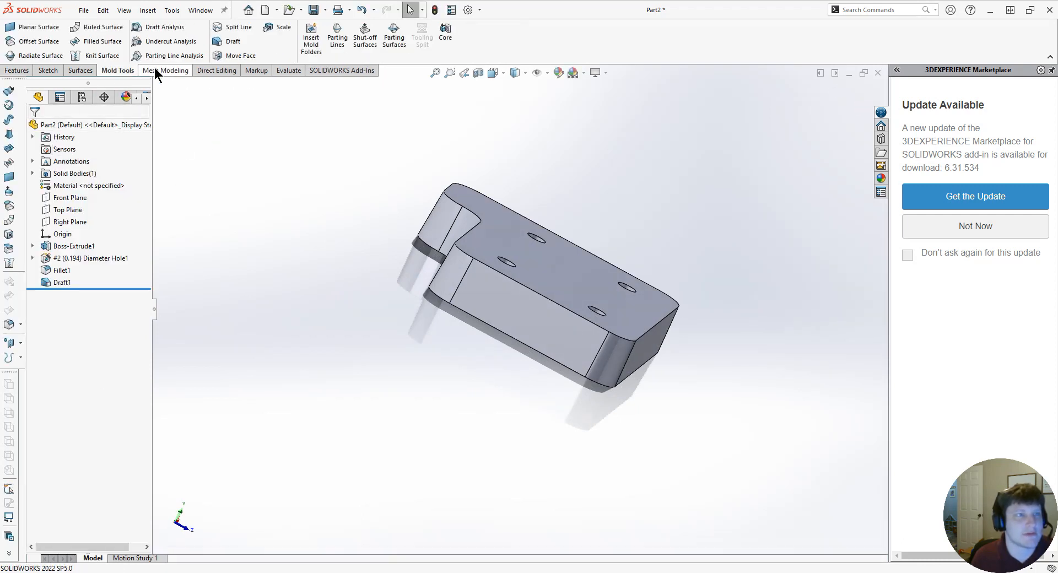
left_click(164, 29)
left_click(520, 259)
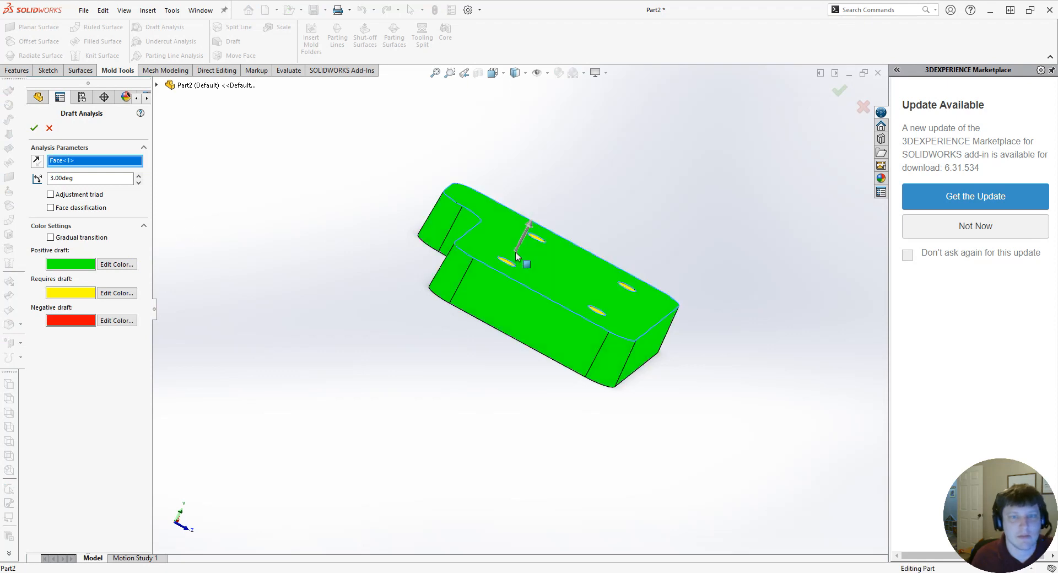
middle_click_drag(495, 290, 548, 229)
scroll(483, 389, "down", 9)
scroll(515, 325, "up", 1)
scroll(419, 366, "up", 8)
middle_click_drag(420, 370, 357, 414)
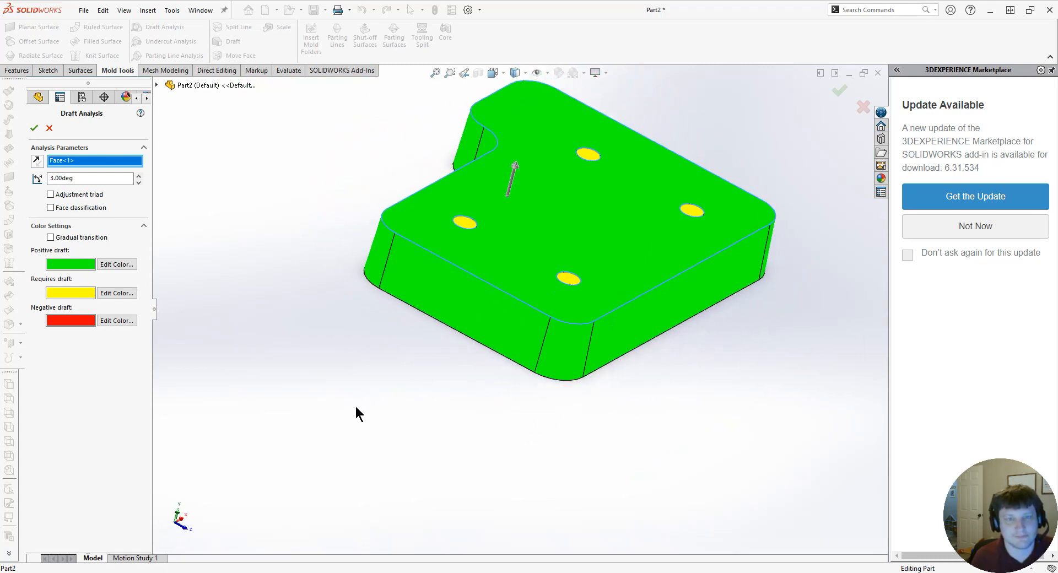
left_click(49, 128)
middle_click_drag(352, 322, 331, 348)
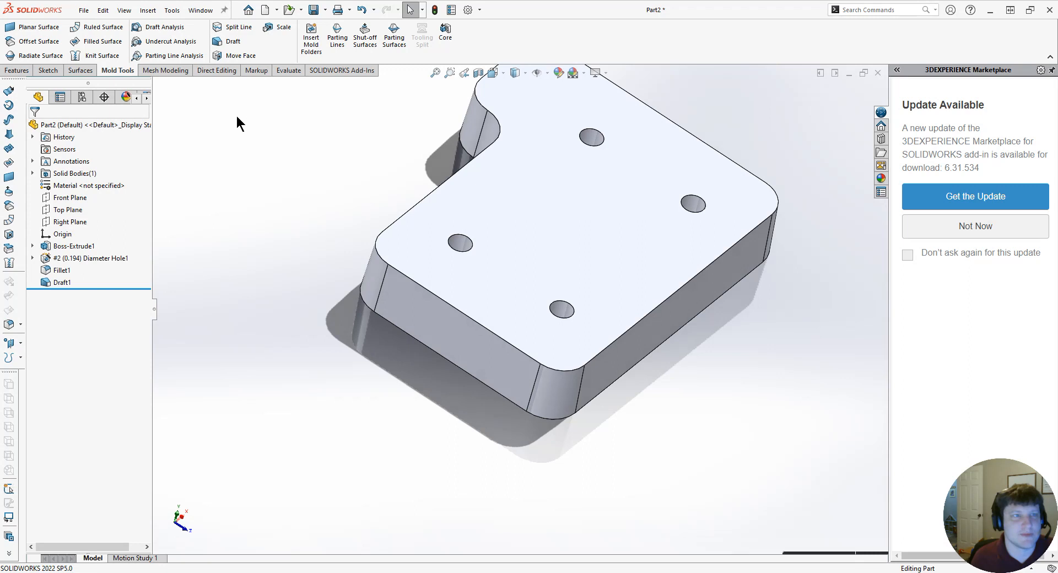
Start a draft with the block's underside as direction of pull and select the walls of all four through holes.
left_click(215, 41)
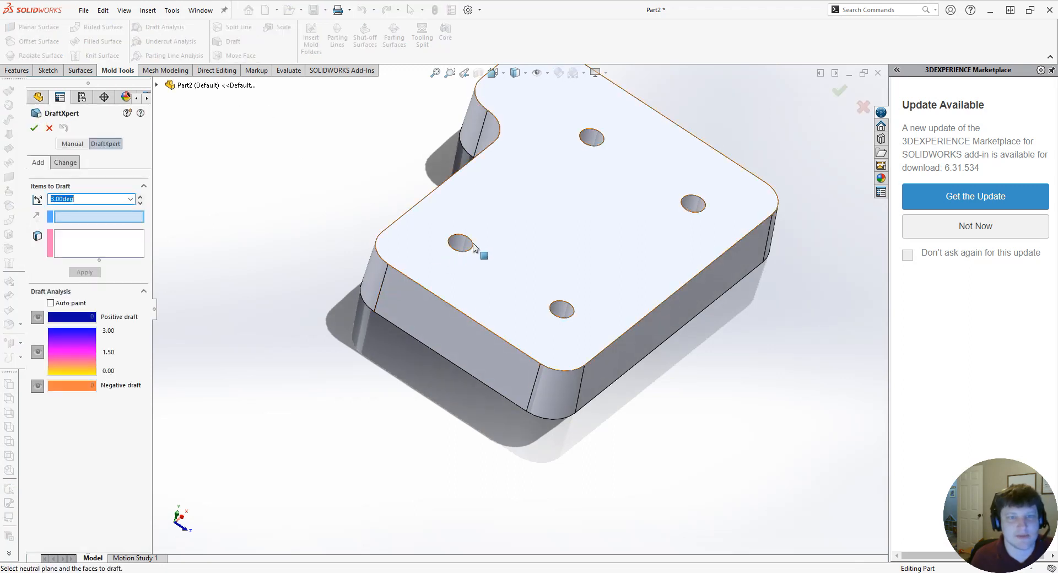
middle_click_drag(460, 259, 551, 134)
left_click(545, 273)
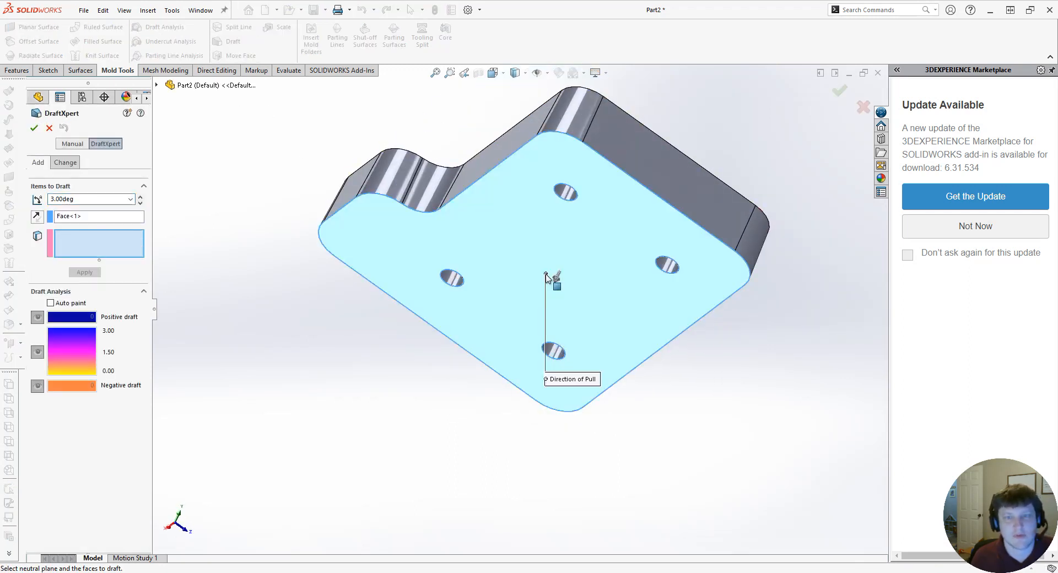
left_click(565, 192)
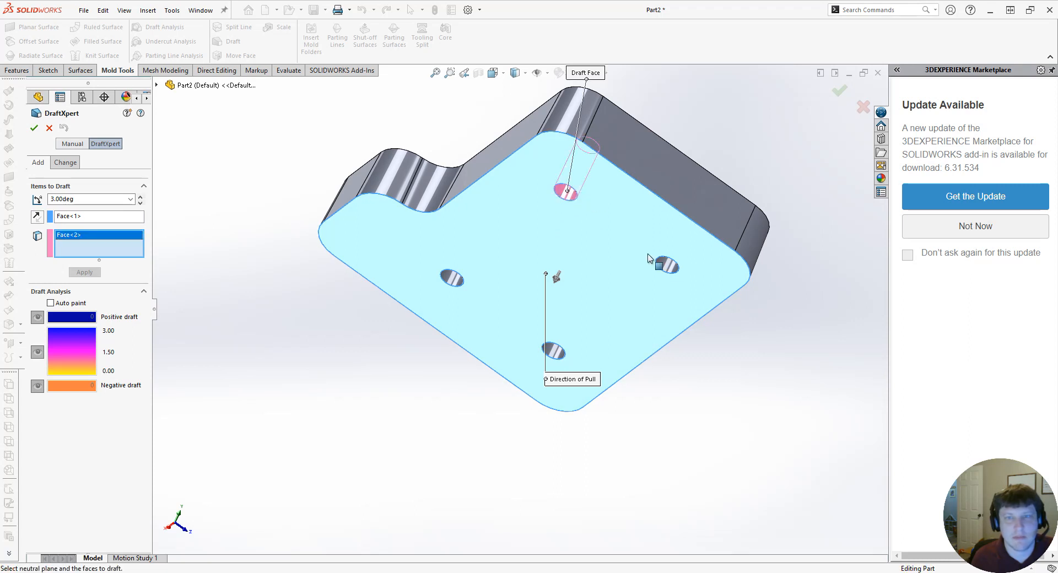
left_click(669, 265)
left_click(562, 346)
left_click(453, 279)
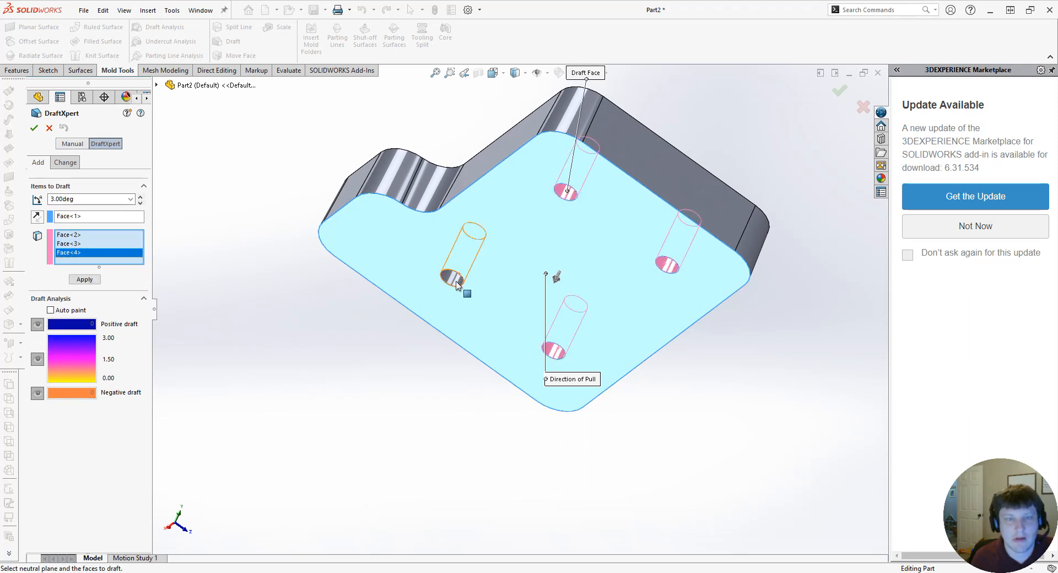
middle_click_drag(474, 324, 397, 387)
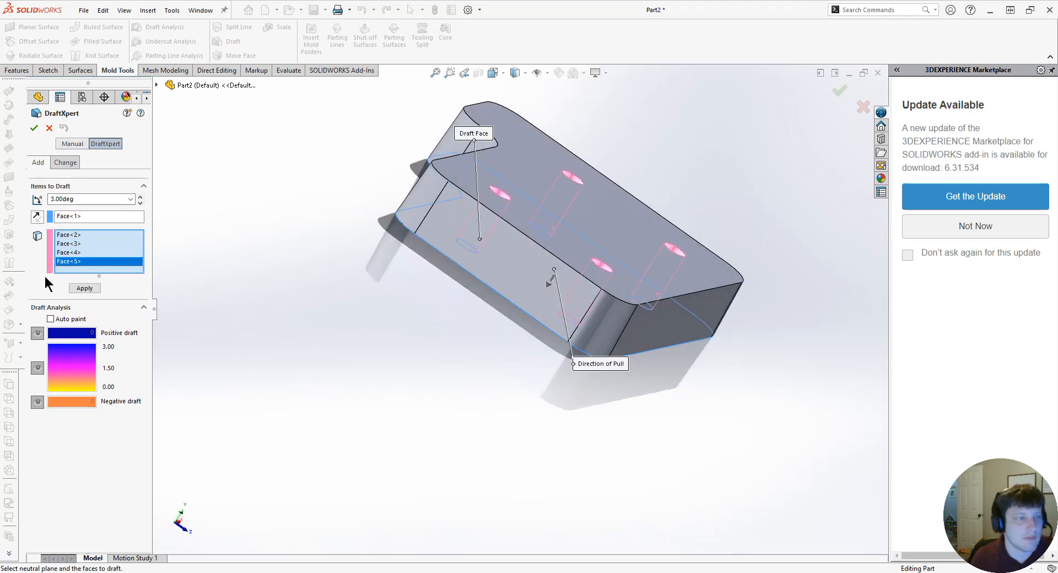
Set the holes' draft angle to 1 degree and create the draft.
left_click(83, 198)
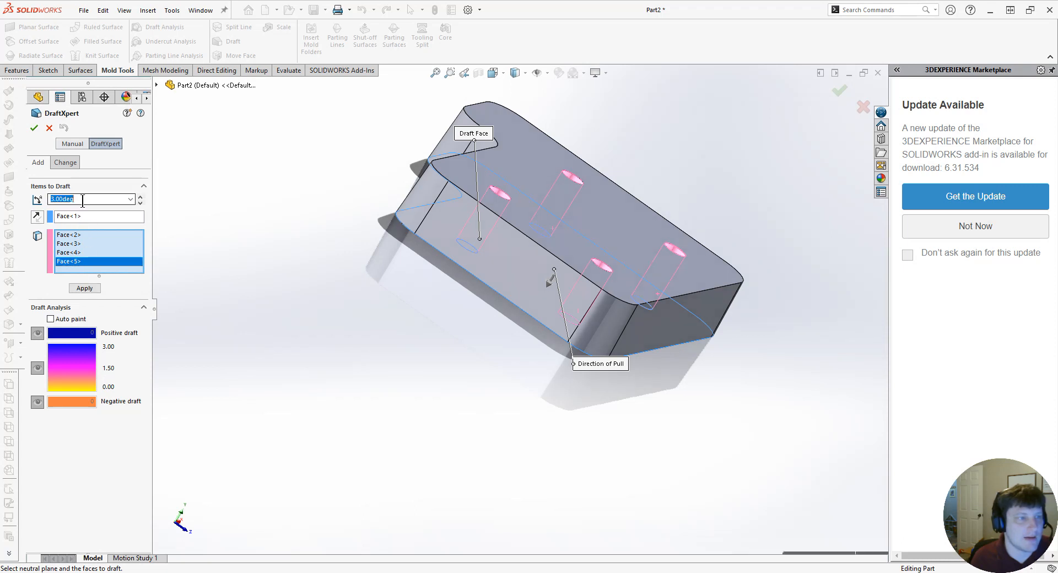
type("1")
key("Return")
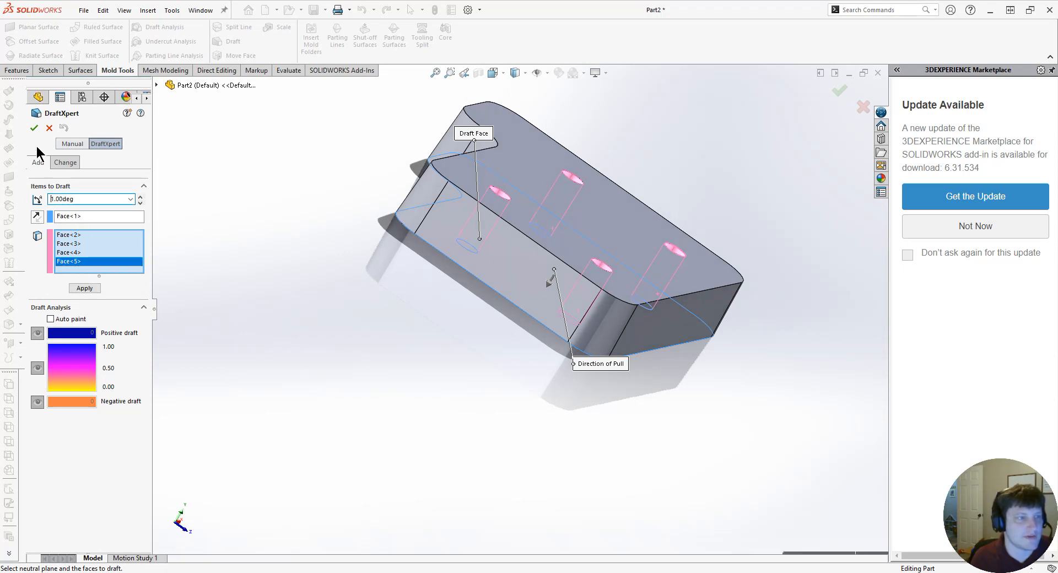
left_click(33, 128)
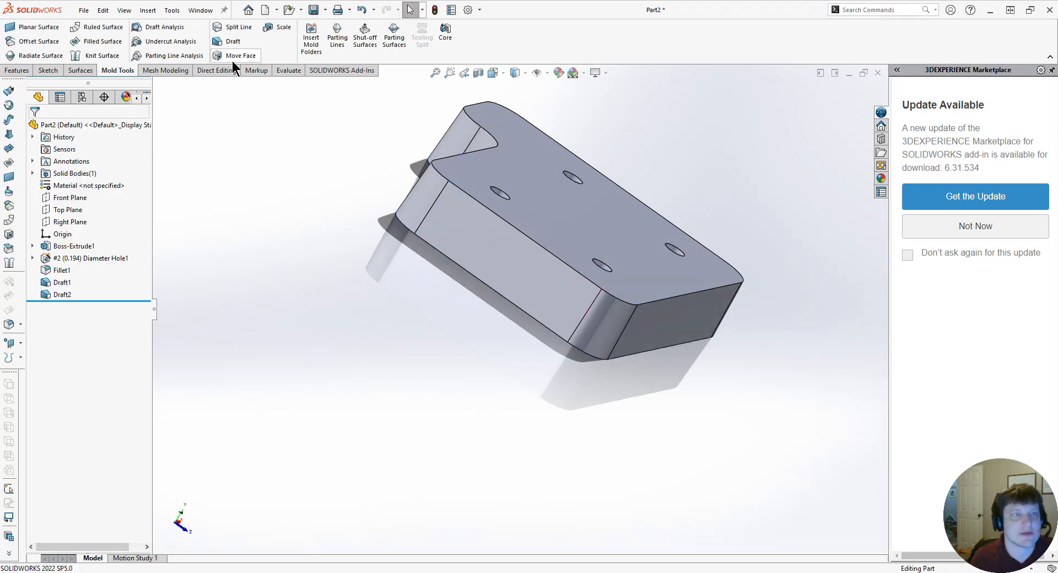
Run a draft analysis from the upper face with a 1 degree angle and examine the holes, side faces and underside.
left_click(160, 29)
left_click(544, 218)
middle_click_drag(531, 265, 426, 368)
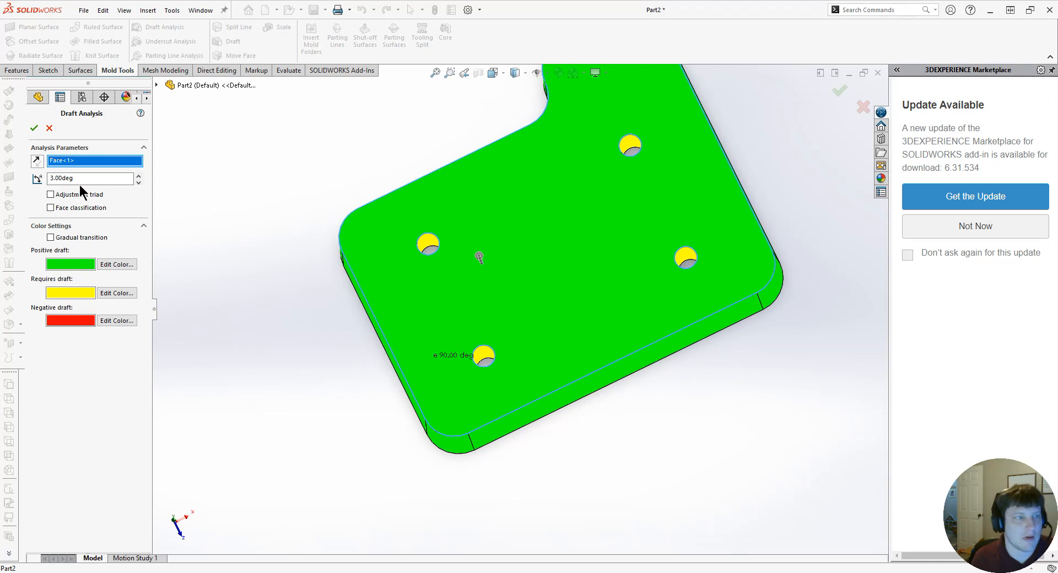
type("1")
key("Return")
middle_click_drag(397, 300, 348, 433)
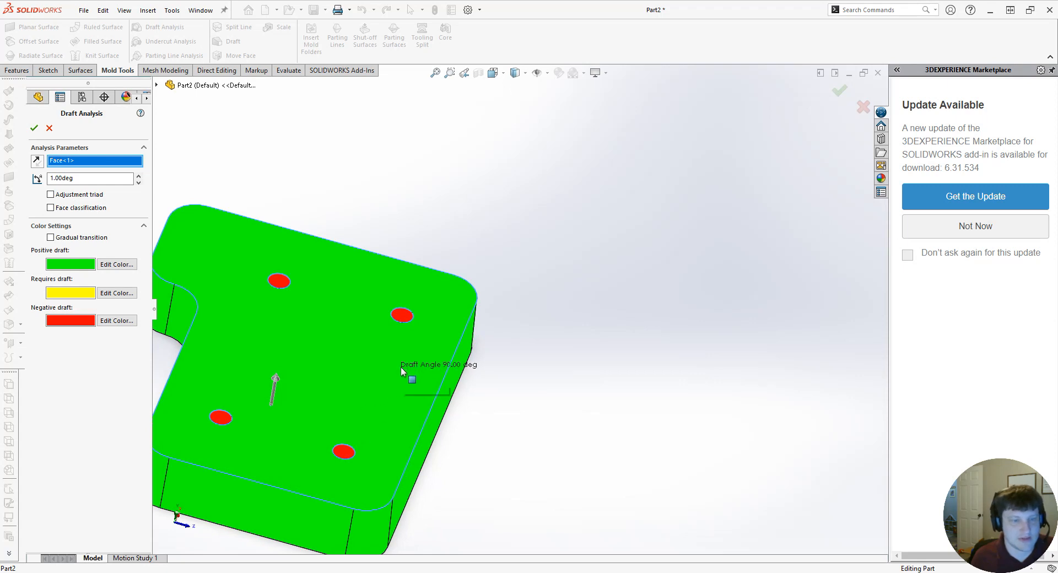
scroll(401, 367, "up", 3)
middle_click_drag(388, 366, 358, 385)
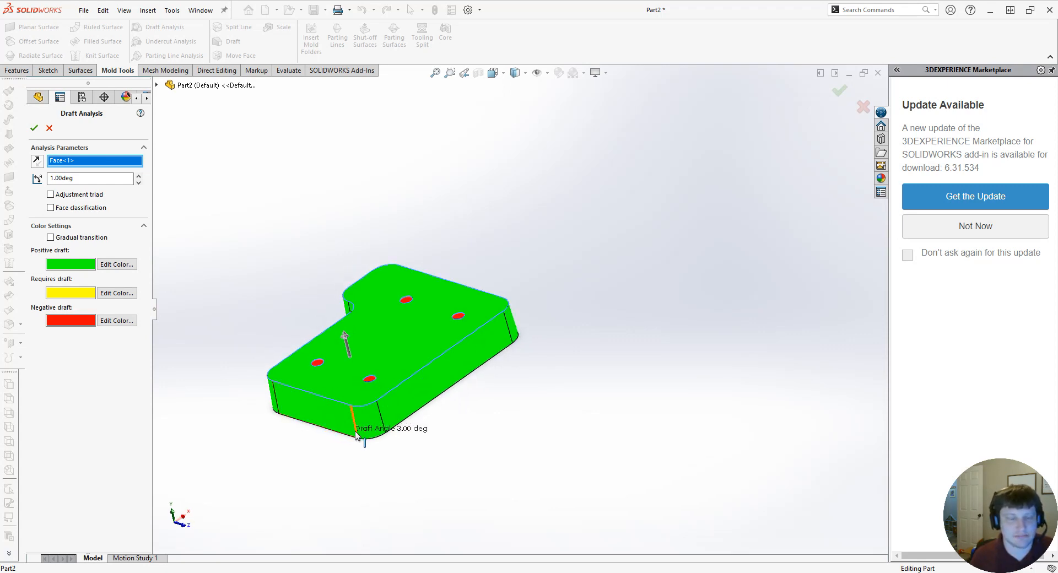
middle_click_drag(355, 400, 414, 412)
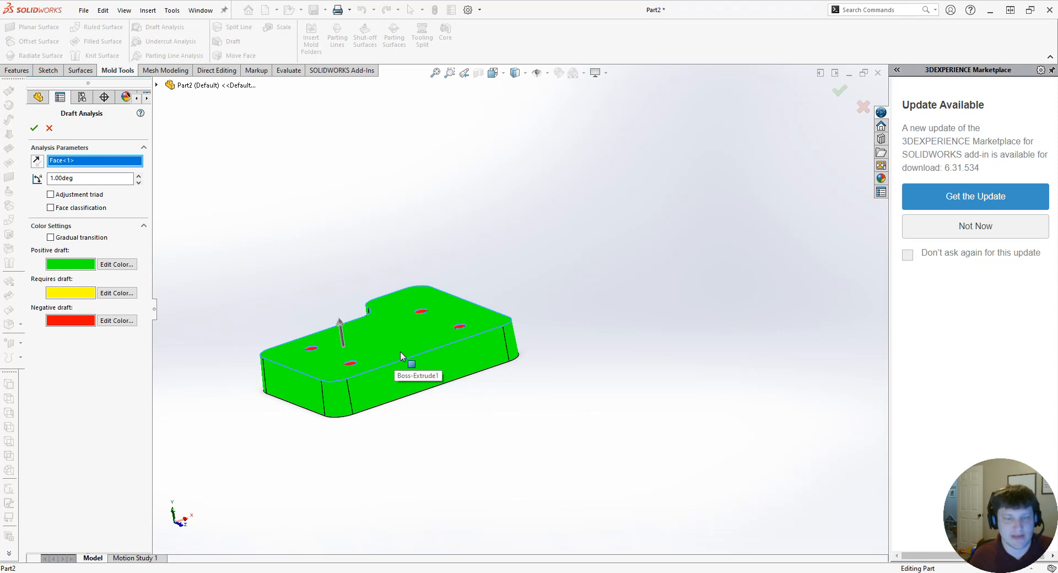
middle_click_drag(401, 343, 344, 260)
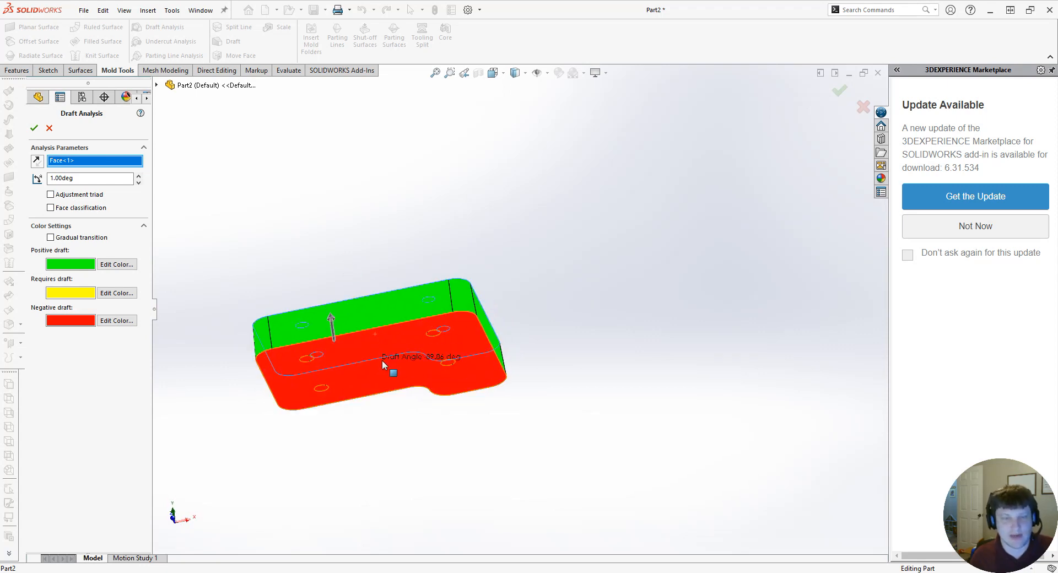
middle_click_drag(385, 372, 362, 434)
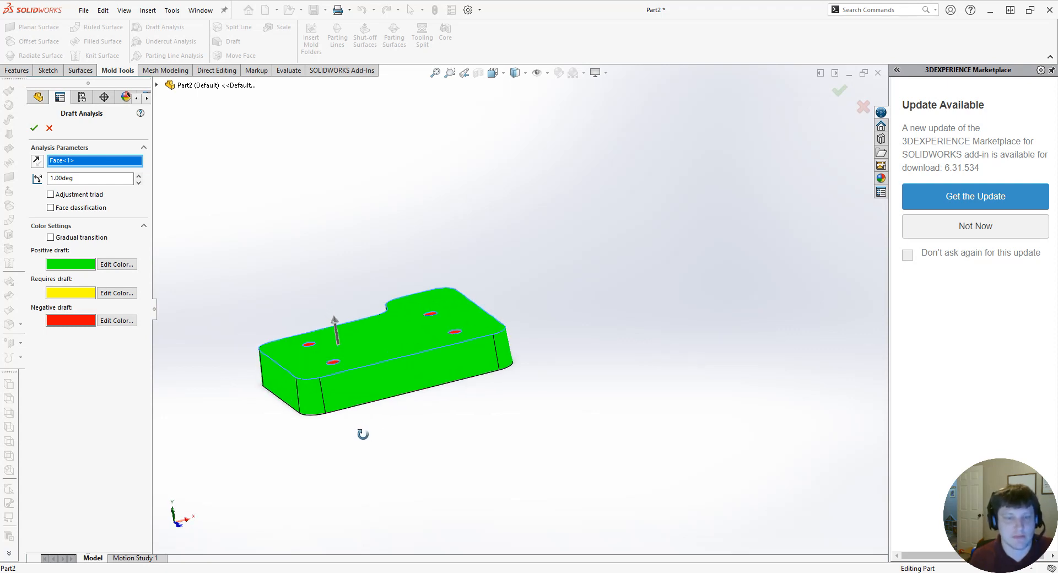
left_click(34, 128)
Shell the block to a 0.085 in wall thickness, removing the underside face.
middle_click_drag(257, 243, 282, 232)
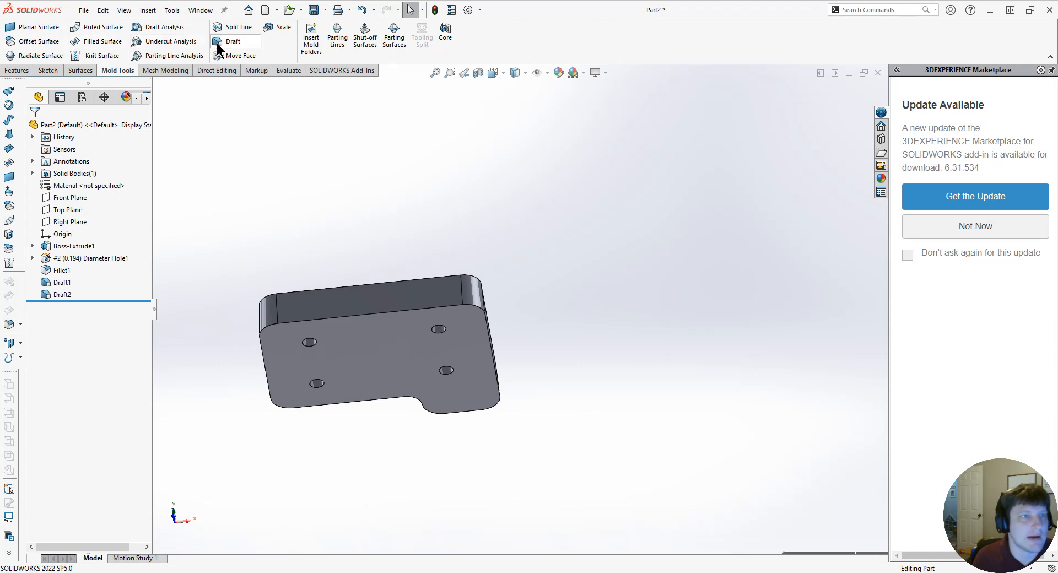
left_click(17, 70)
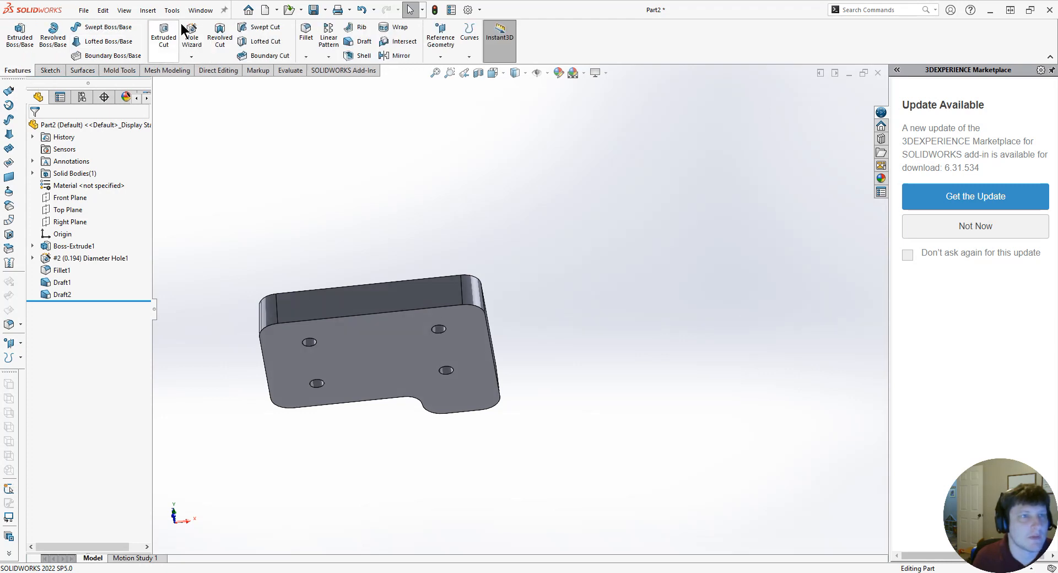
left_click(364, 55)
left_click(396, 334)
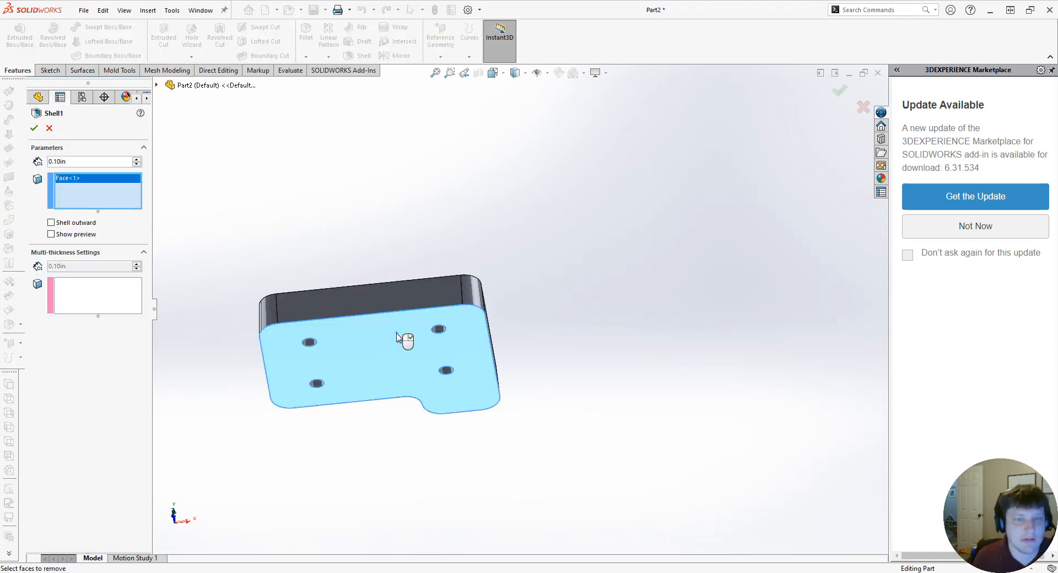
double_click(76, 161)
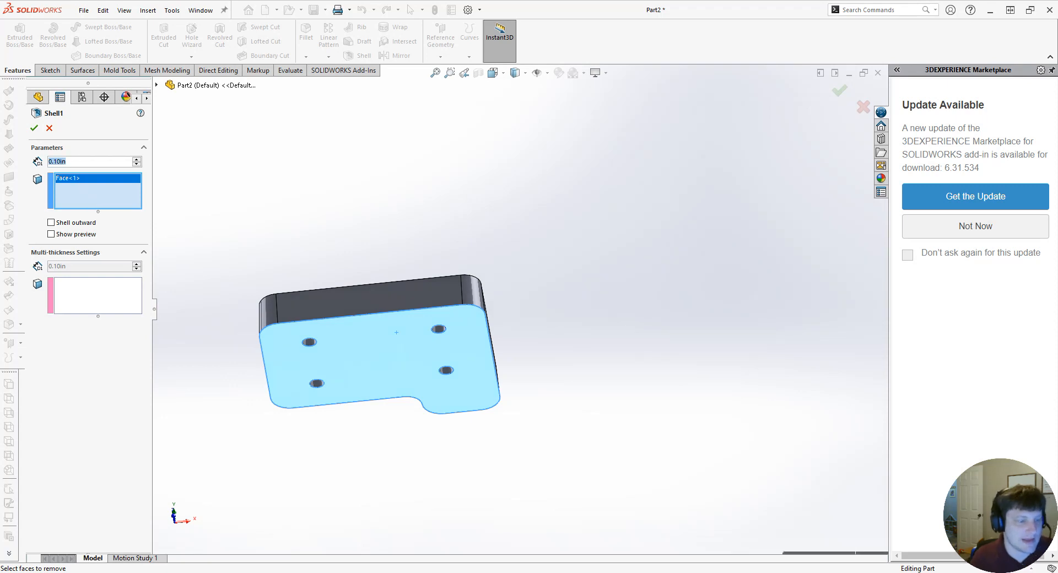
type(".085")
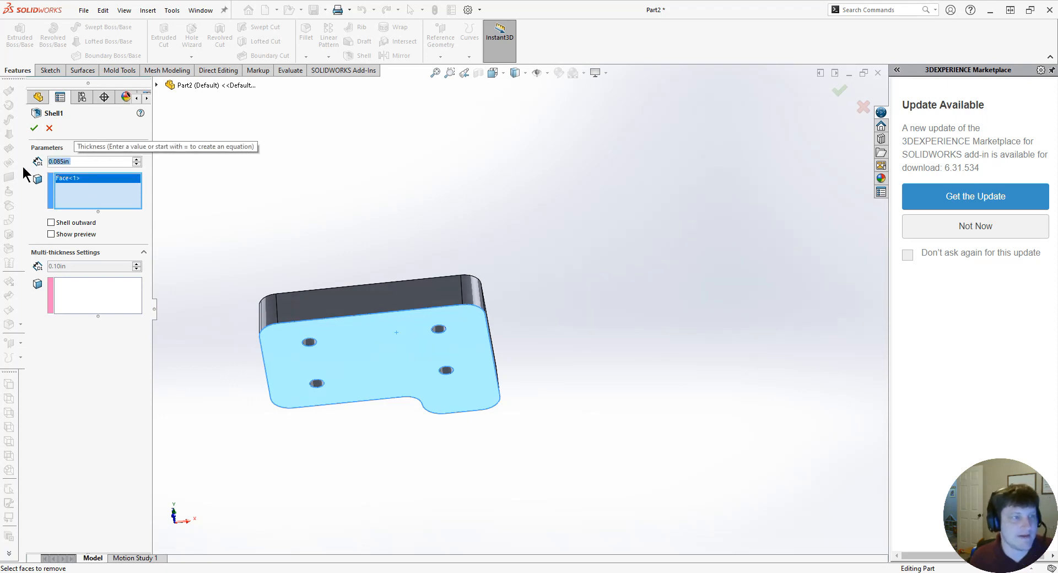
left_click(34, 128)
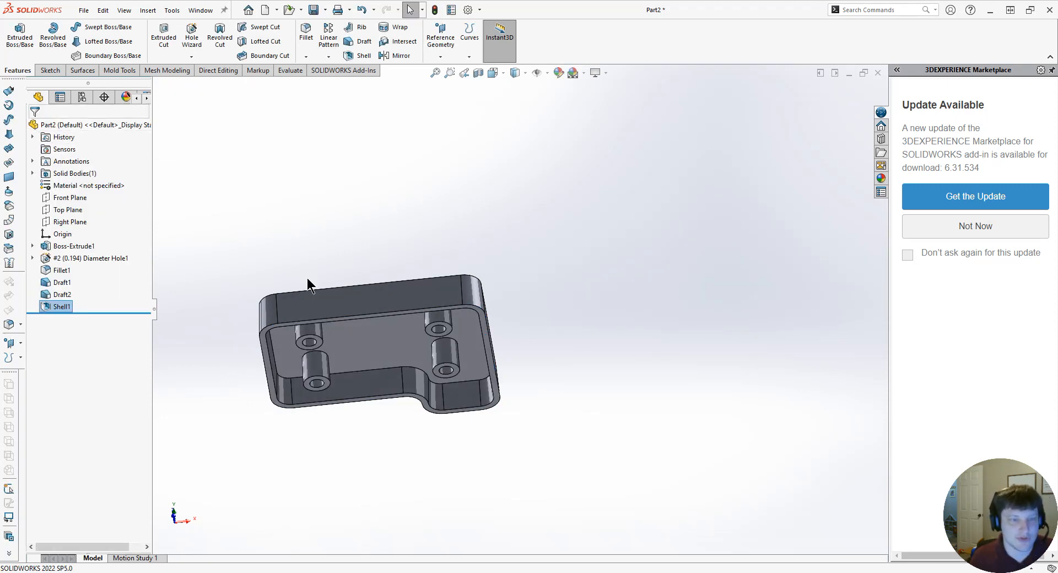
Examine the shelled underside, its inner walls and the outer walls of the standoffs around the holes for draft.
middle_click_drag(301, 272, 307, 239)
scroll(304, 182, "down", 6)
scroll(291, 196, "up", 8)
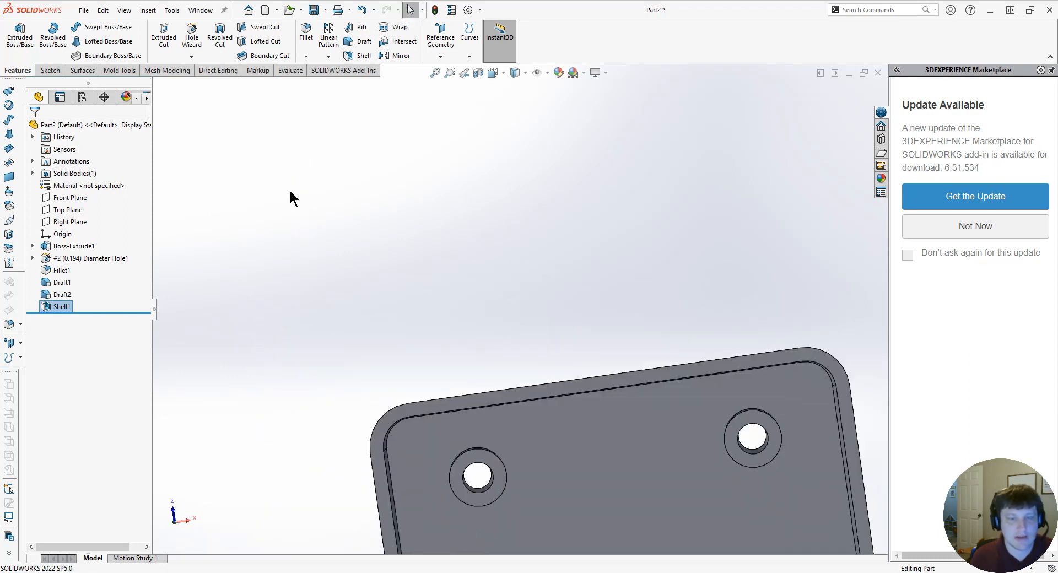
middle_click_drag(421, 234, 426, 248)
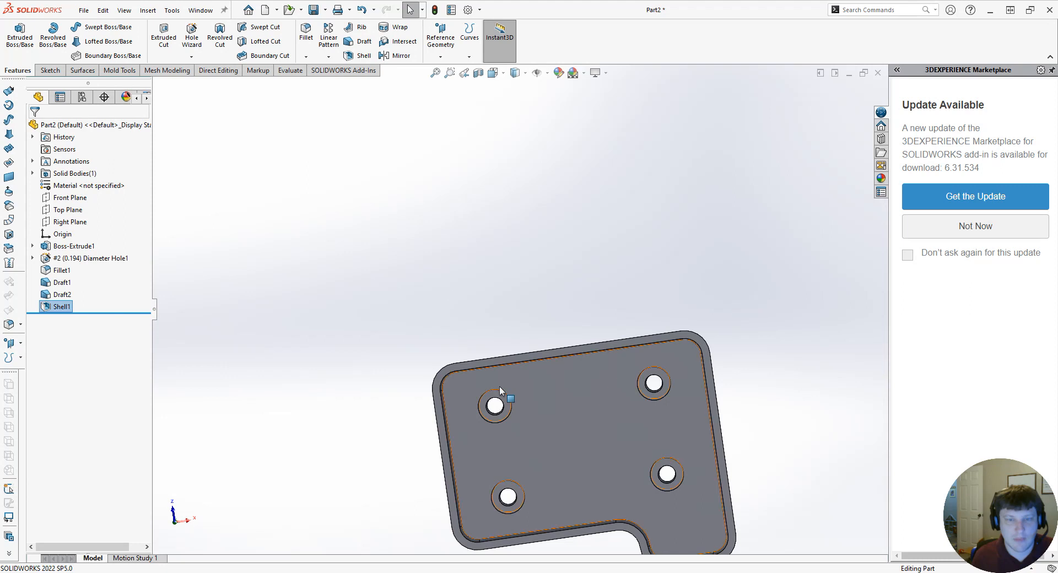
scroll(515, 400, "down", 6)
middle_click_drag(508, 387, 510, 385)
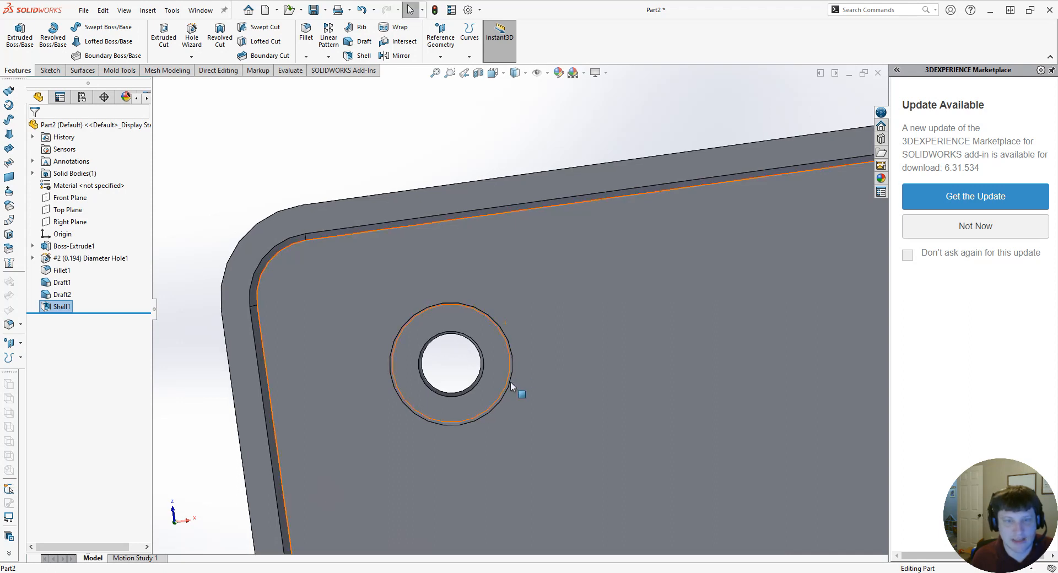
scroll(515, 359, "down", 2)
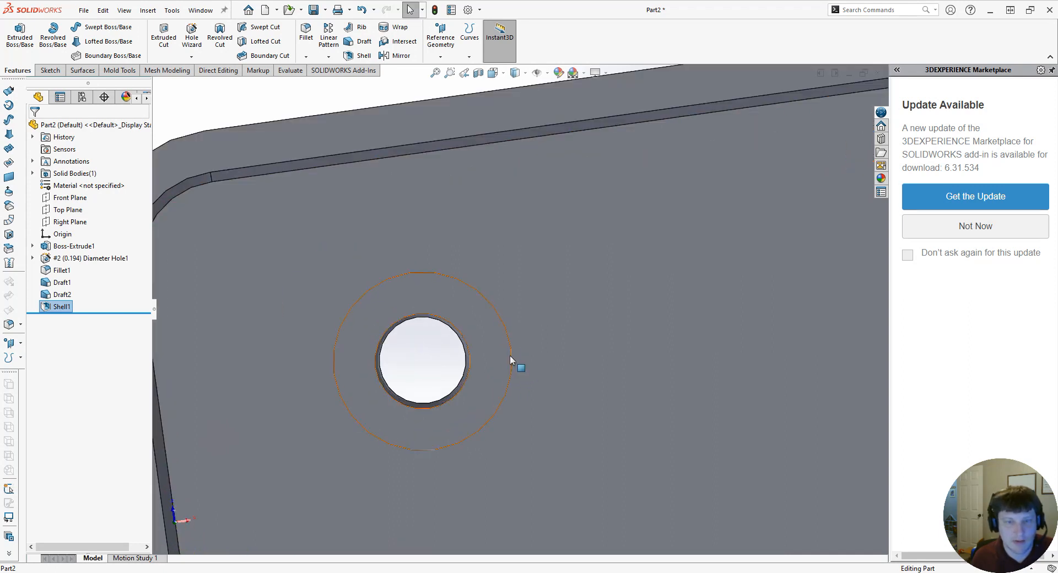
scroll(496, 369, "up", 2)
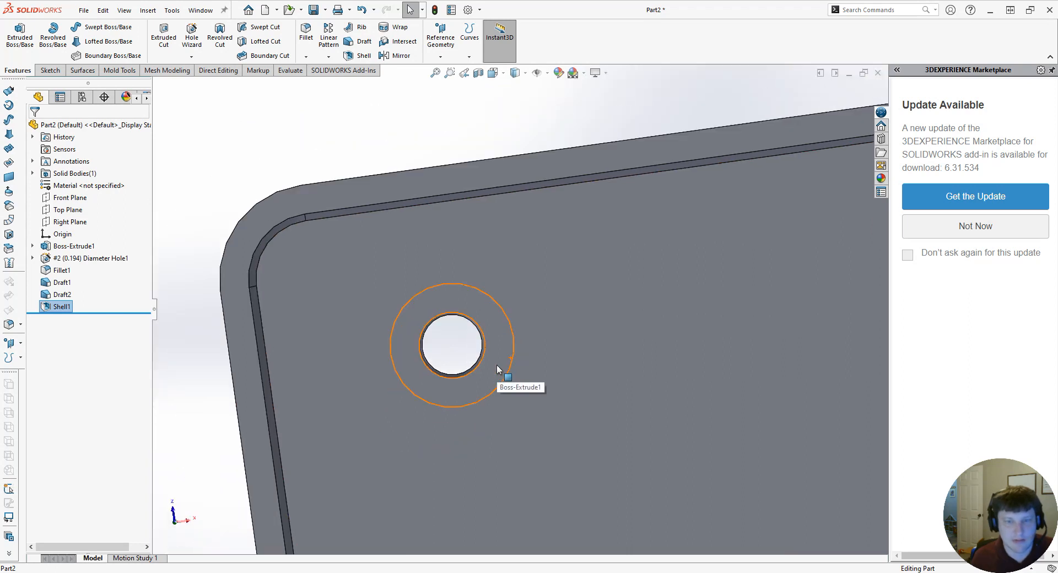
middle_click_drag(497, 365, 435, 368)
scroll(435, 362, "up", 3)
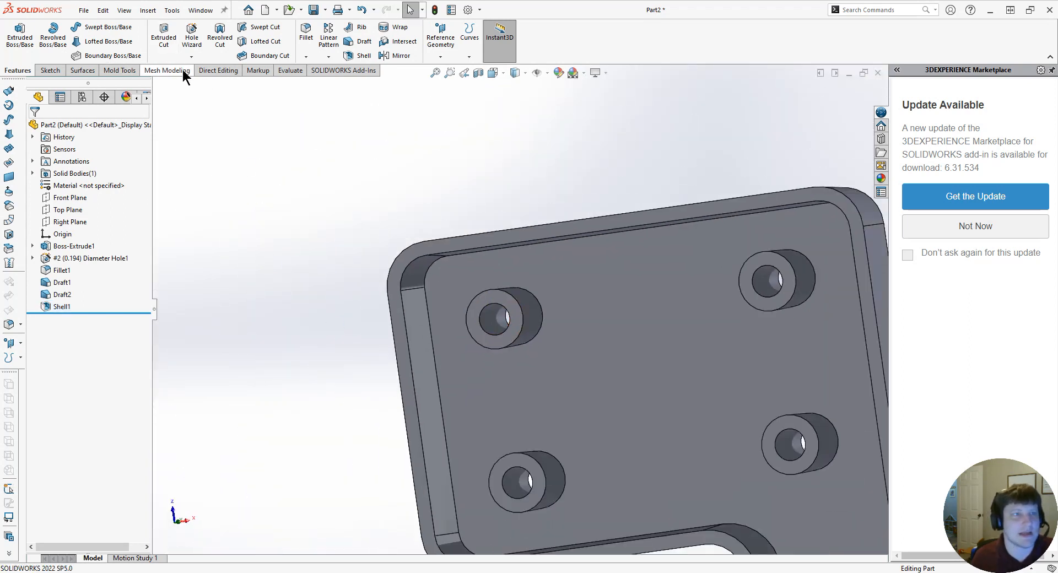
Run a draft analysis from the cavity's inner floor face with a 1 degree angle, examine the standoffs, and cancel it.
left_click(59, 73)
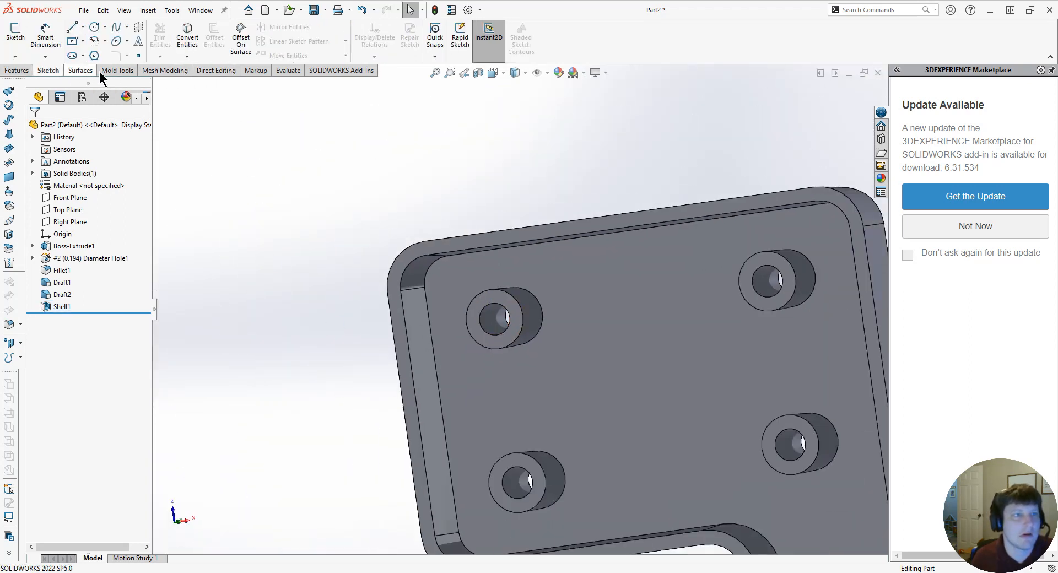
left_click(278, 69)
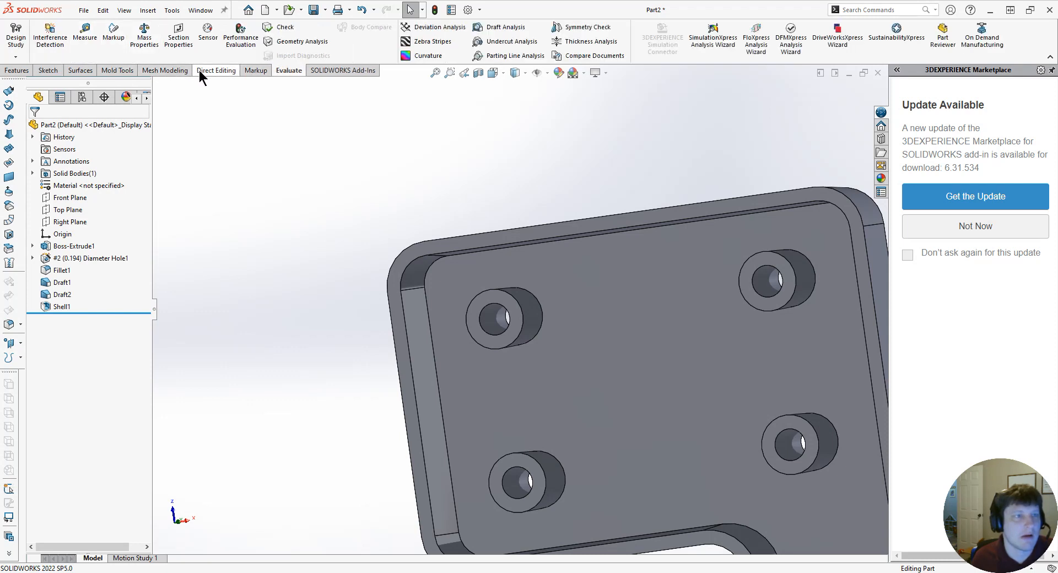
left_click(118, 71)
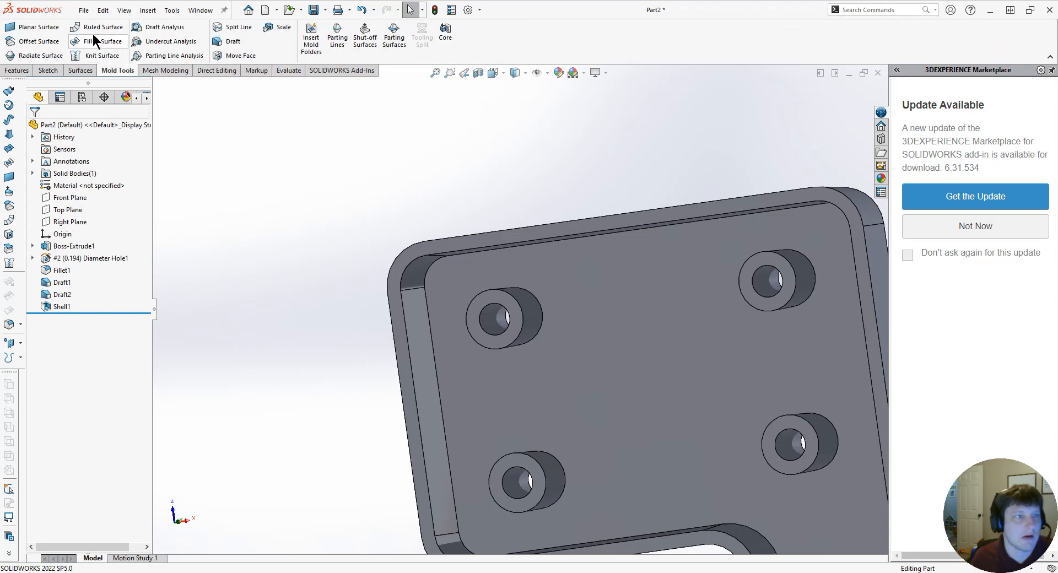
left_click(162, 28)
left_click(536, 283)
middle_click_drag(537, 286, 526, 234)
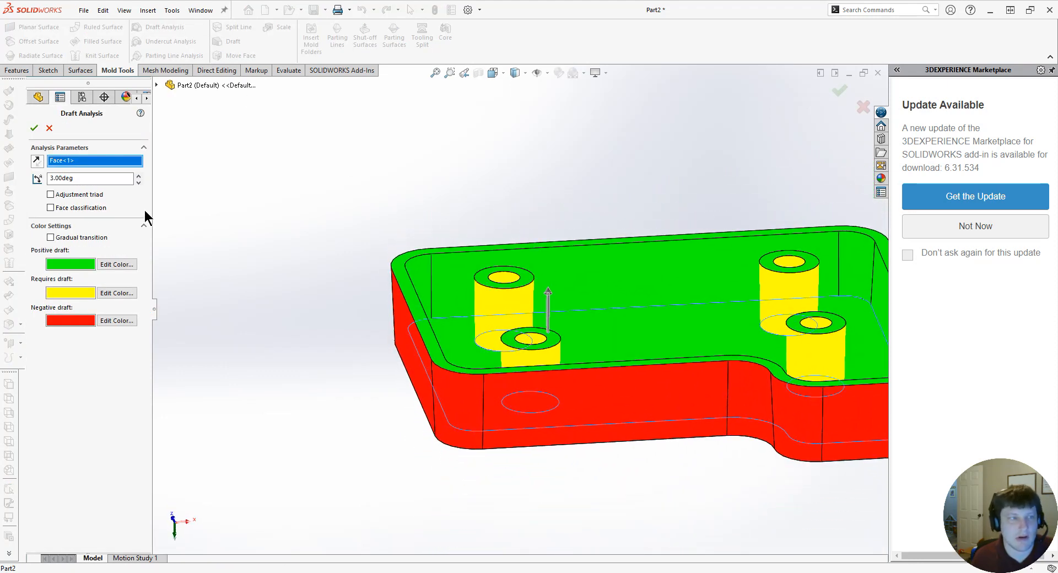
type("1")
middle_click_drag(342, 262, 339, 421)
left_click(50, 129)
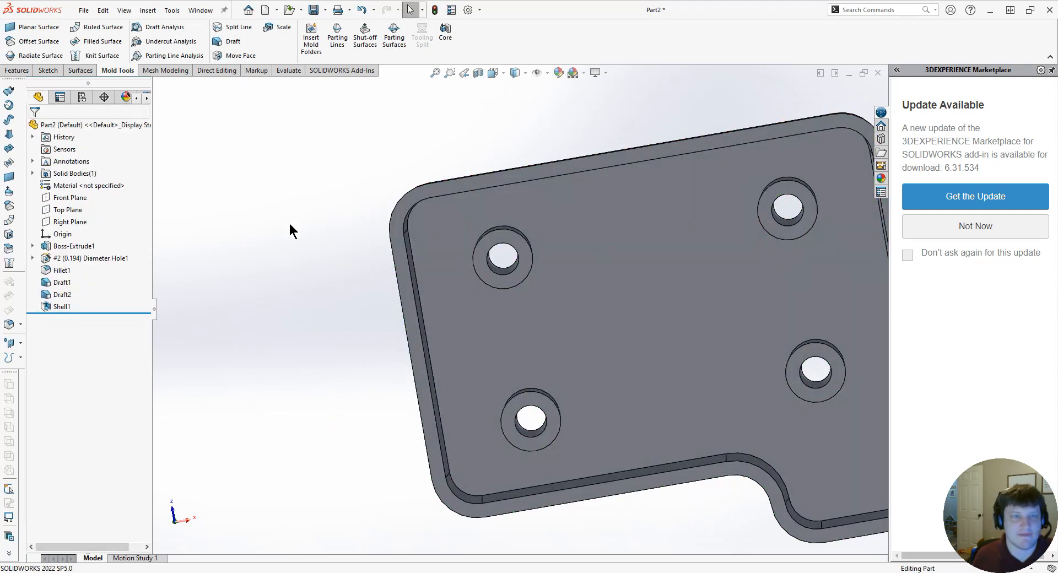
Start an extruded boss sketch on a standoff's end face and convert the outer edges of all four standoffs.
left_click(25, 68)
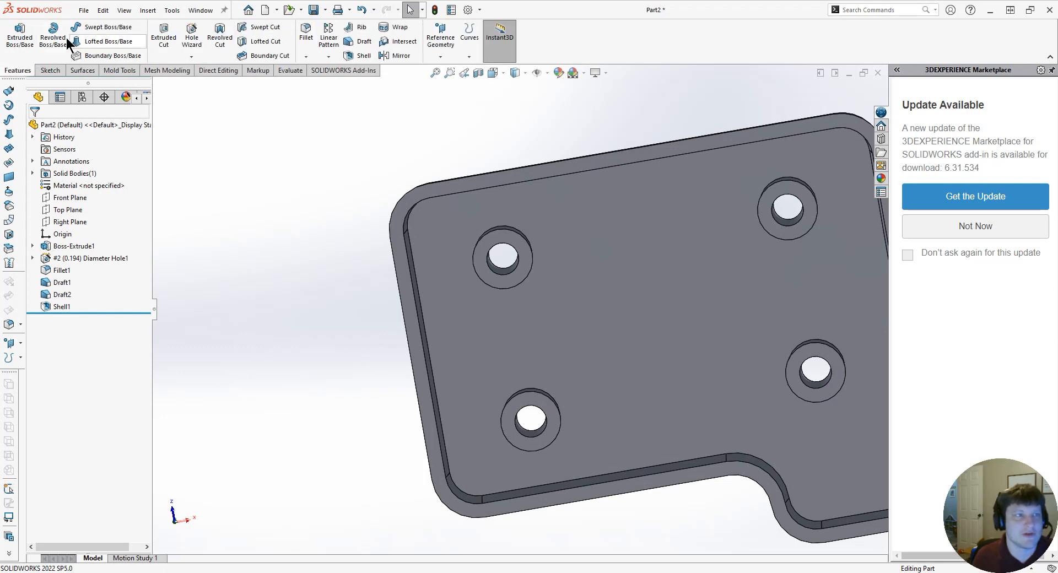
left_click(19, 34)
left_click(513, 280)
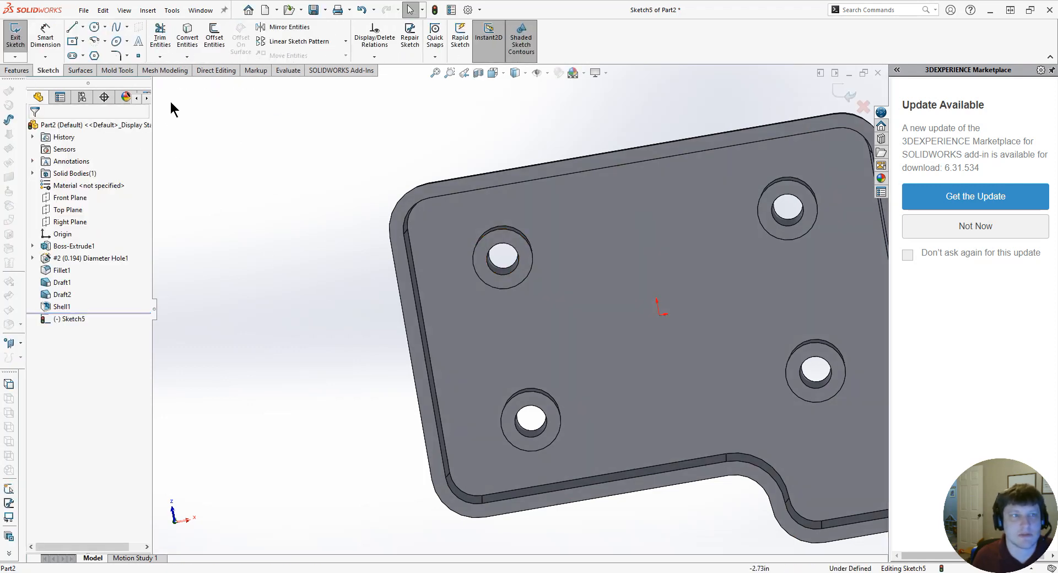
left_click(179, 40)
left_click(517, 283)
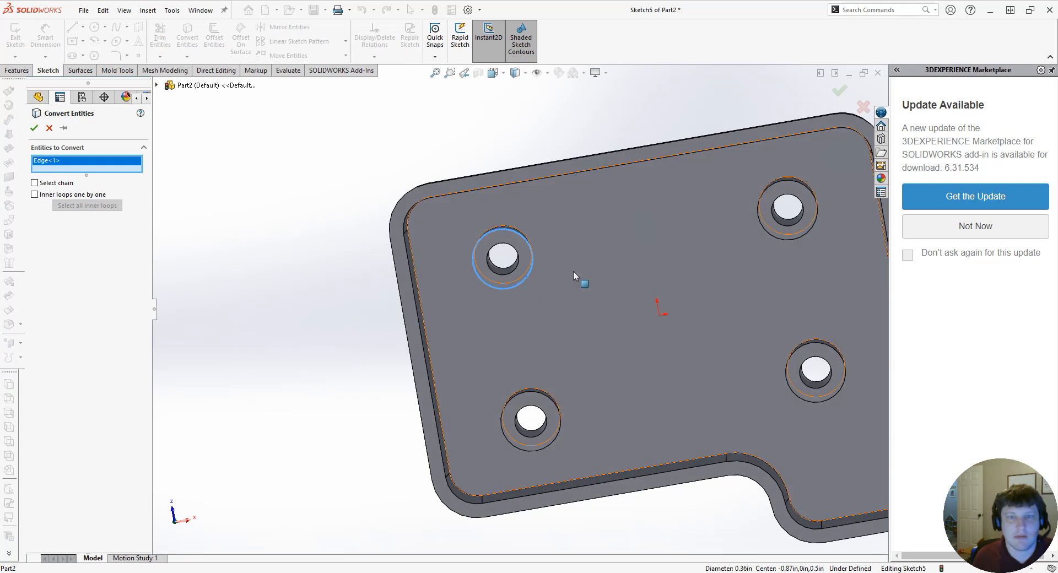
left_click(769, 235)
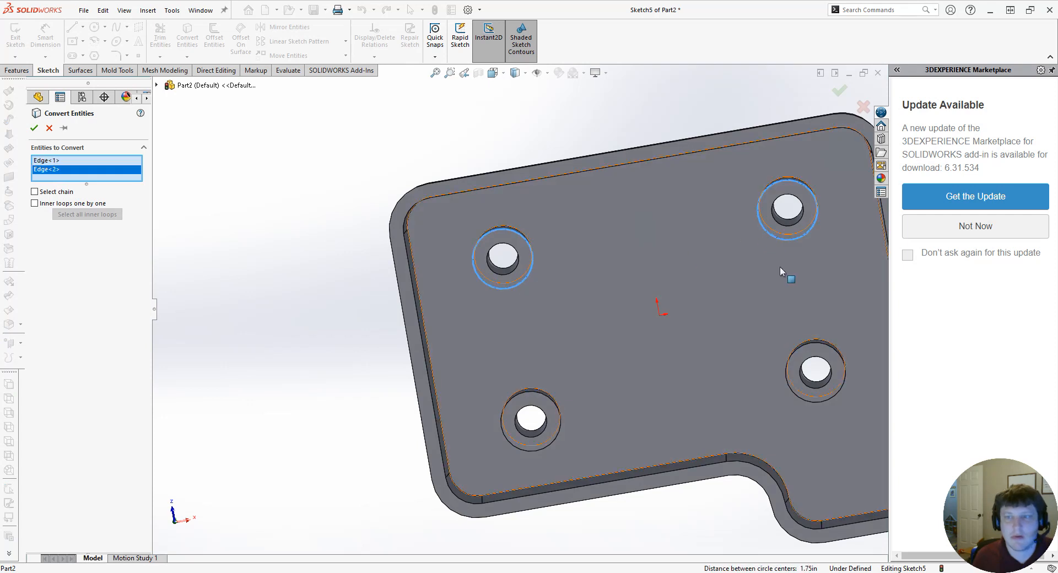
left_click(796, 363)
left_click(798, 364)
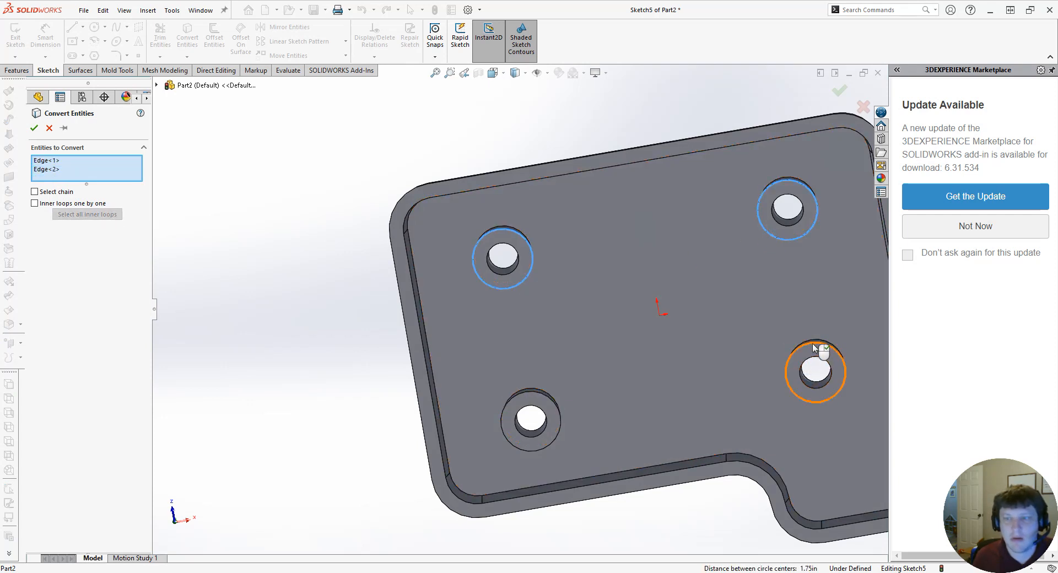
left_click(818, 345)
left_click(554, 402)
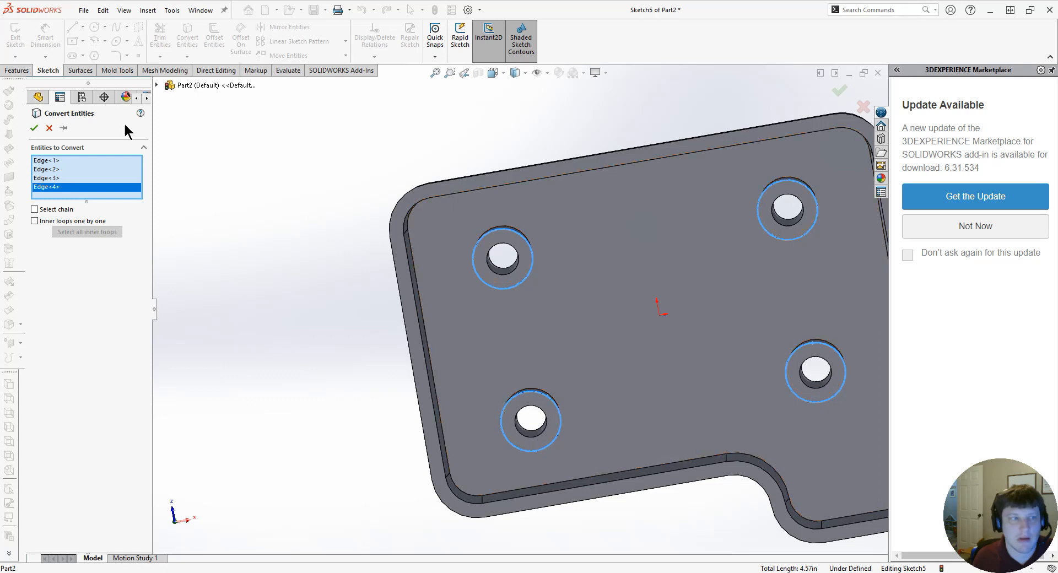
left_click(34, 128)
Extrude the four circles up to the cavity's inner floor face with a 1 degree outward draft.
left_click(16, 33)
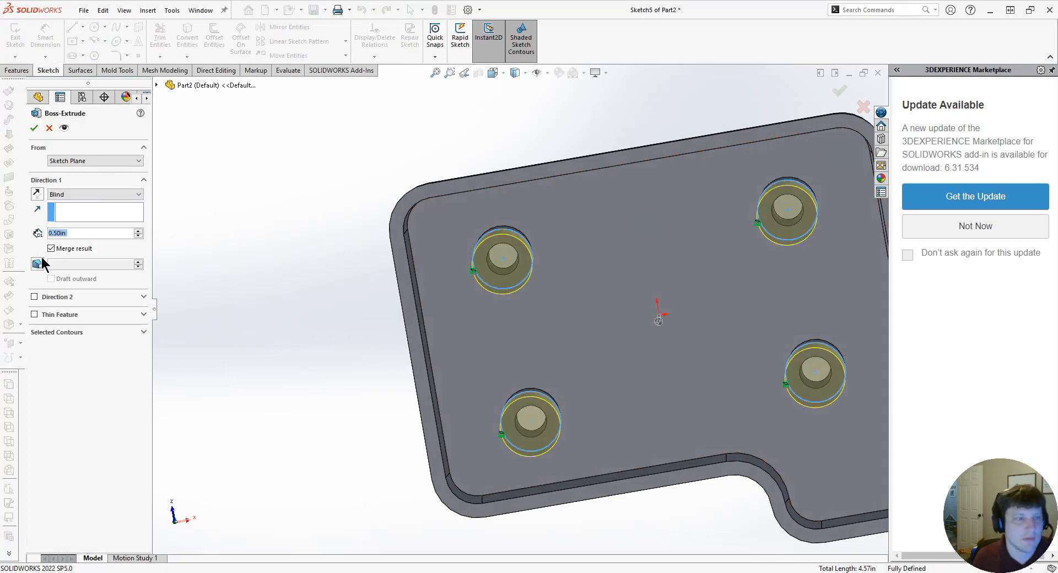
left_click(39, 266)
left_click(51, 278)
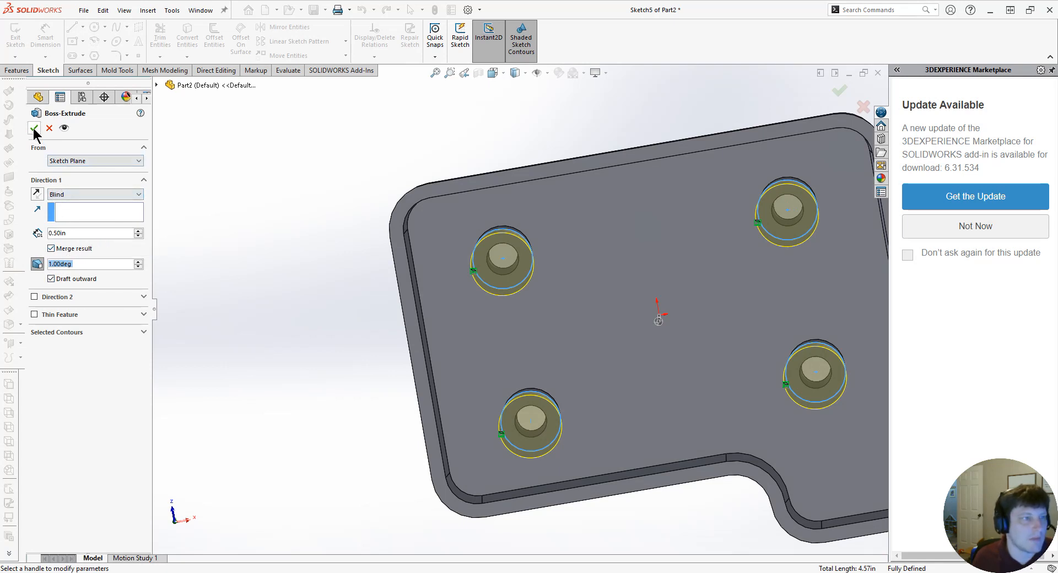
left_click(75, 164)
left_click(71, 163)
left_click(73, 194)
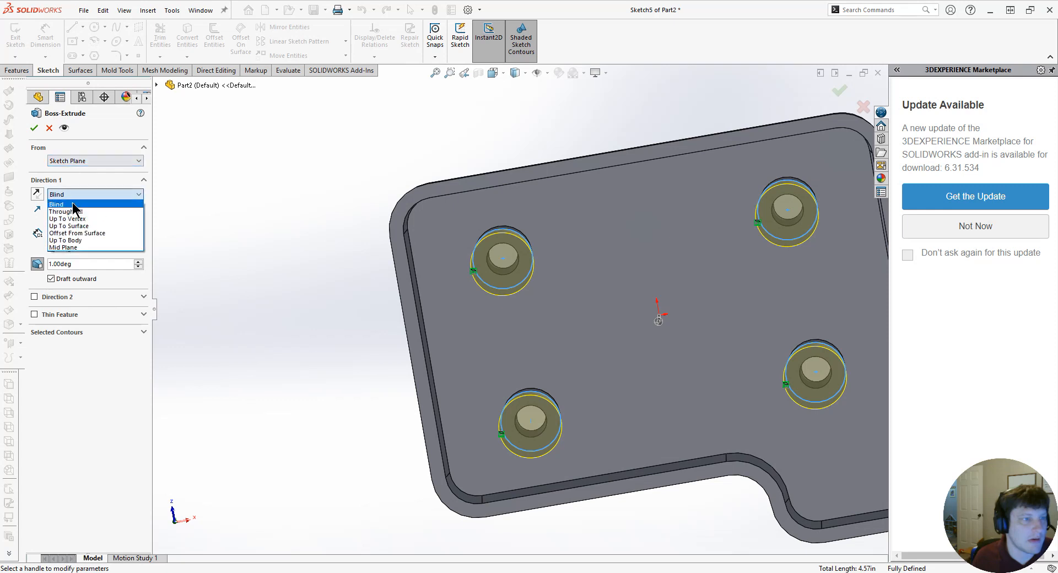
left_click(74, 226)
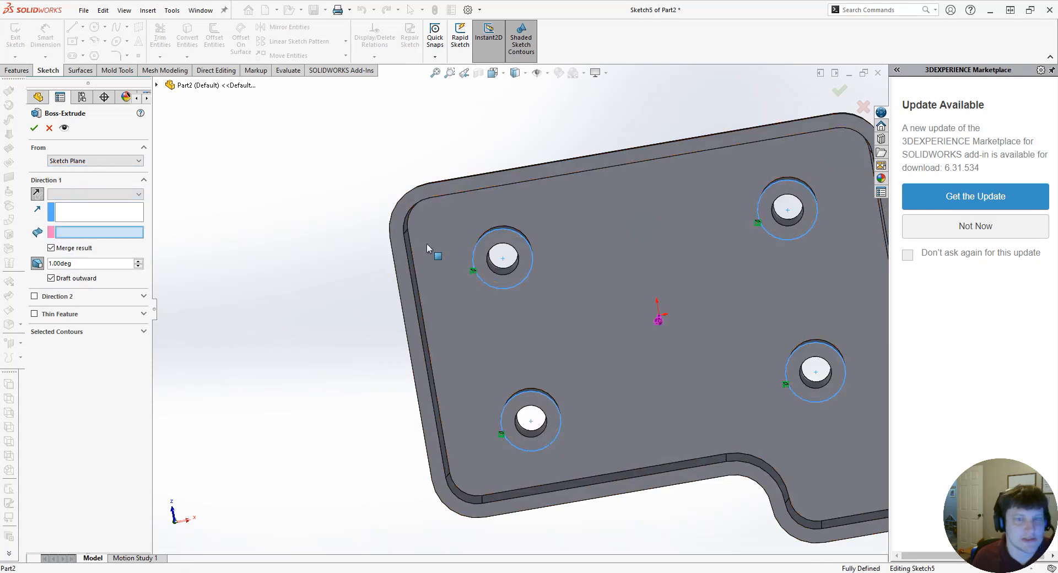
left_click(427, 244)
left_click(34, 128)
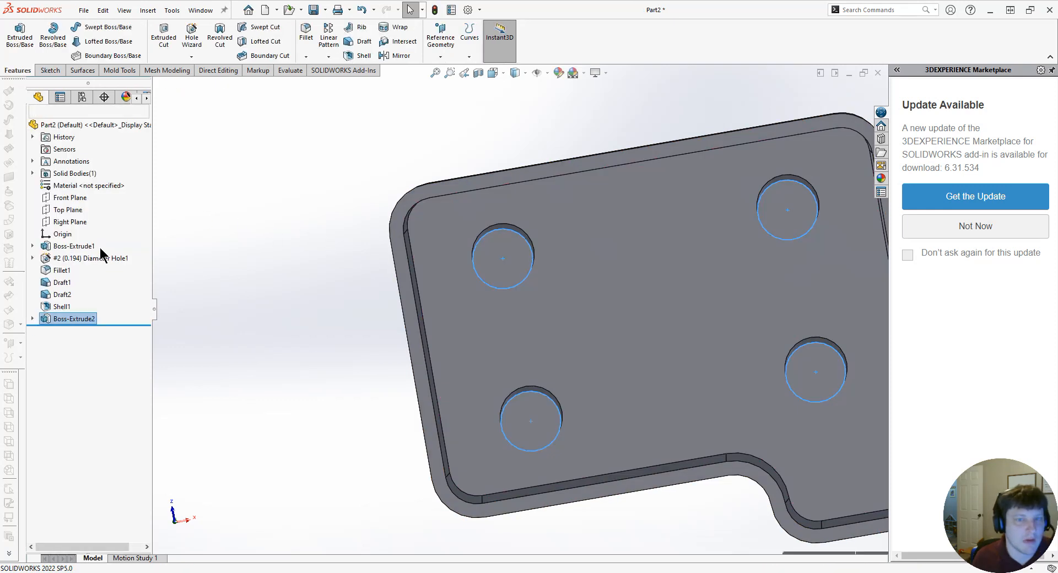
Edit the standoff extrusion's sketch to add the converted edges of all four holes, and exit the sketch.
left_click(32, 320)
left_click(74, 330)
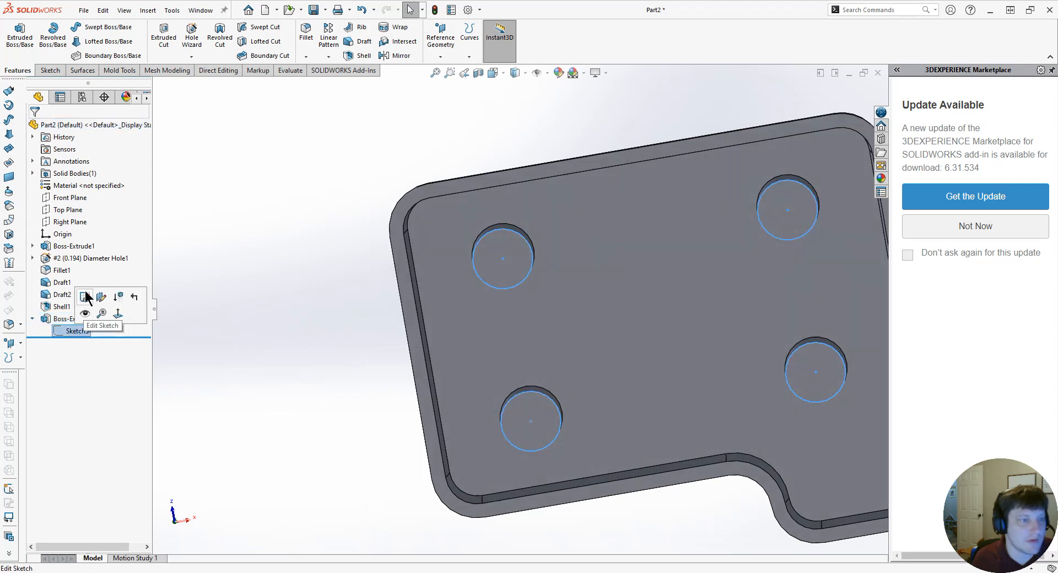
left_click(85, 297)
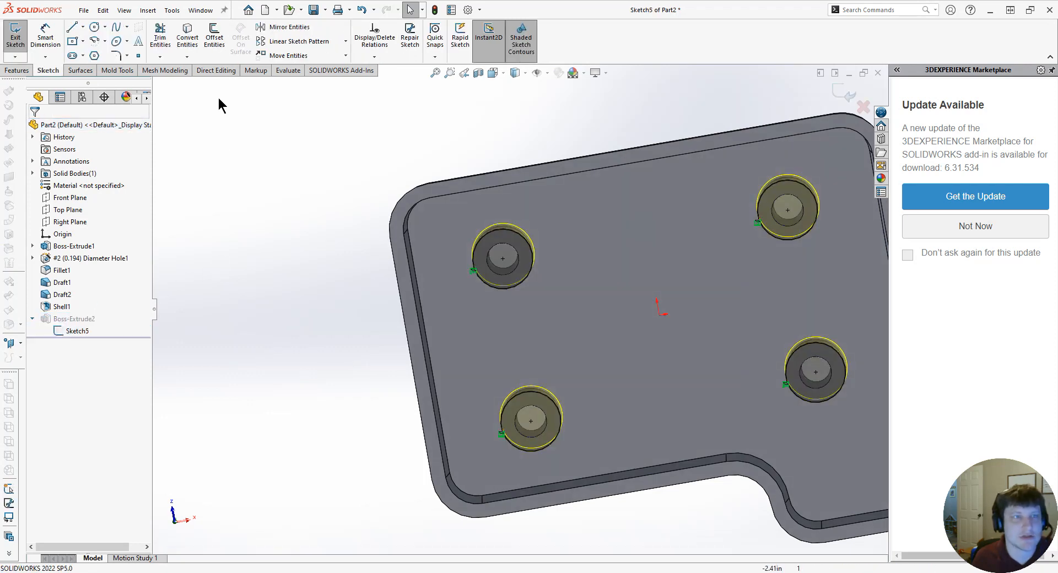
left_click(187, 38)
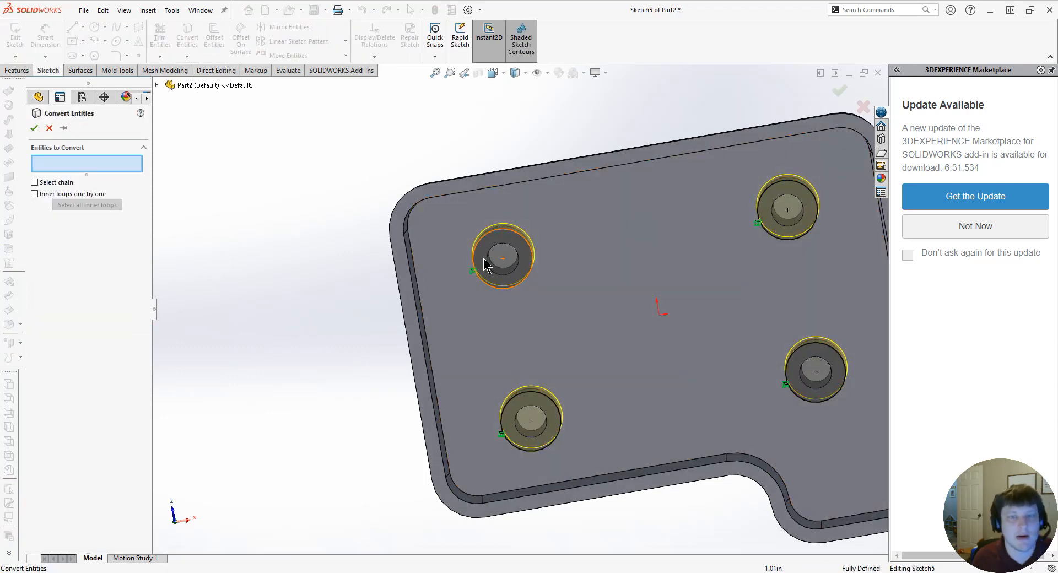
left_click(503, 275)
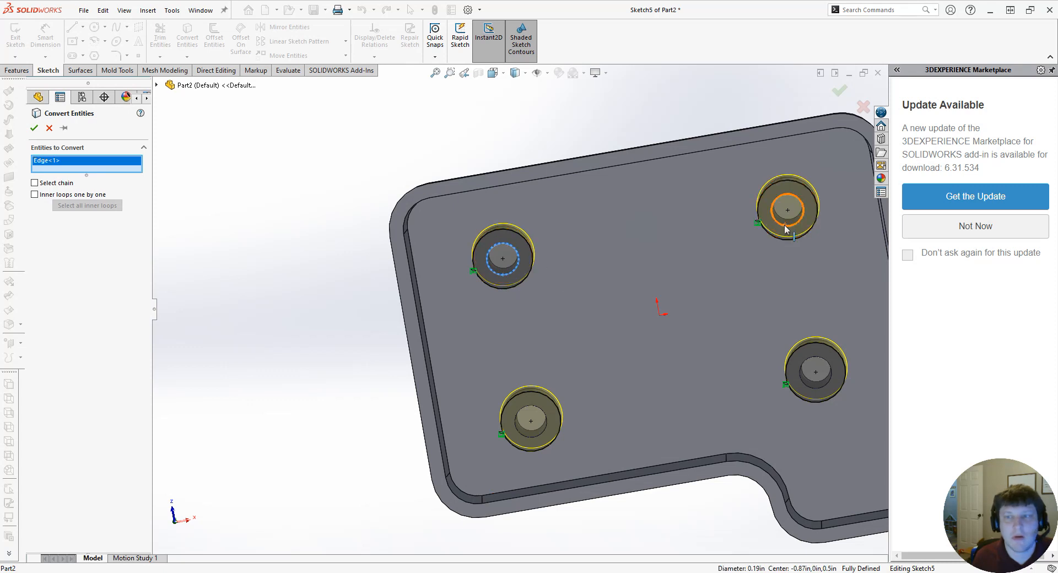
left_click(786, 226)
left_click(815, 392)
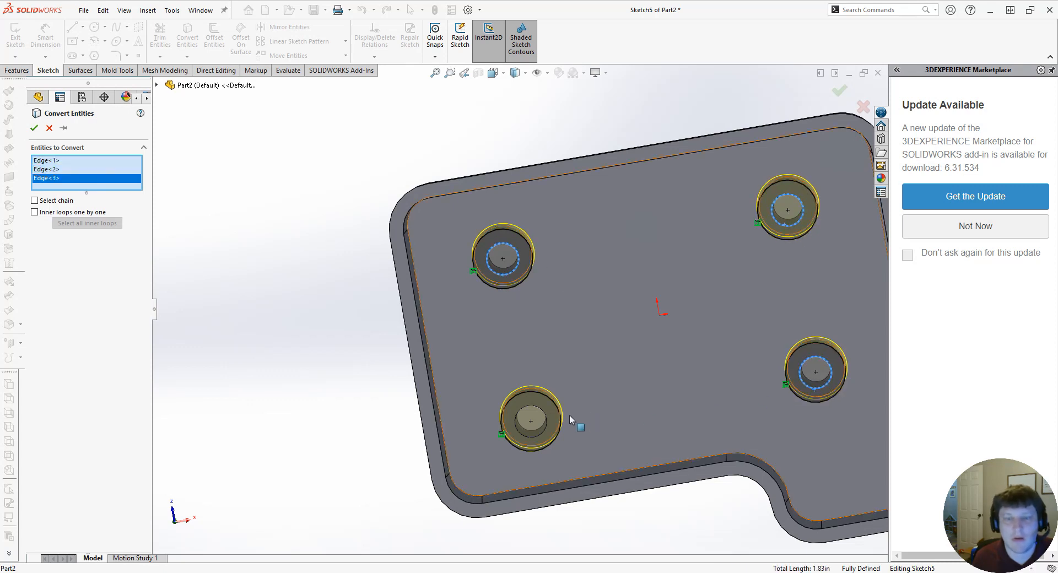
left_click(538, 435)
left_click(34, 128)
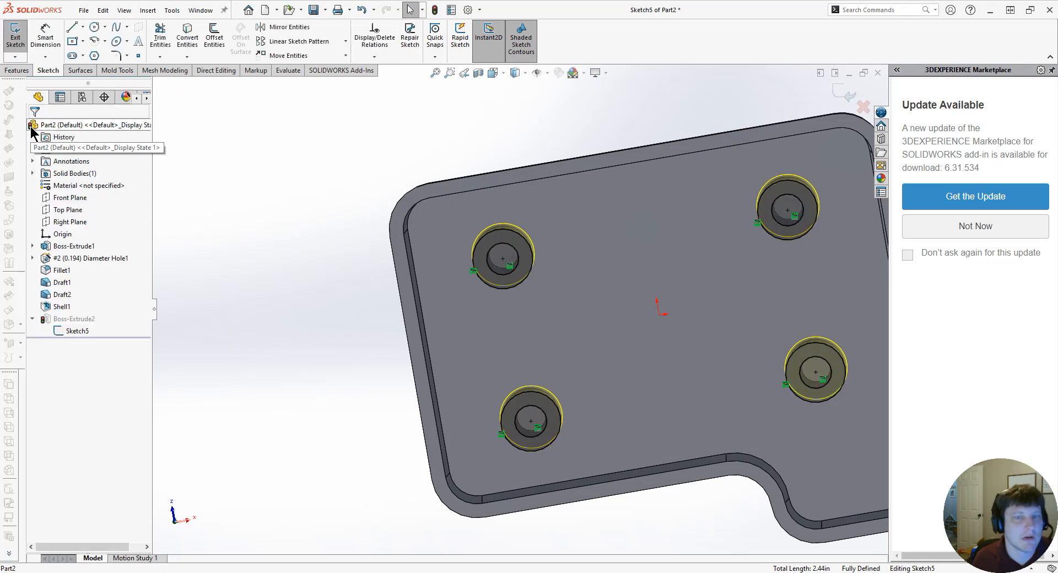
left_click(16, 38)
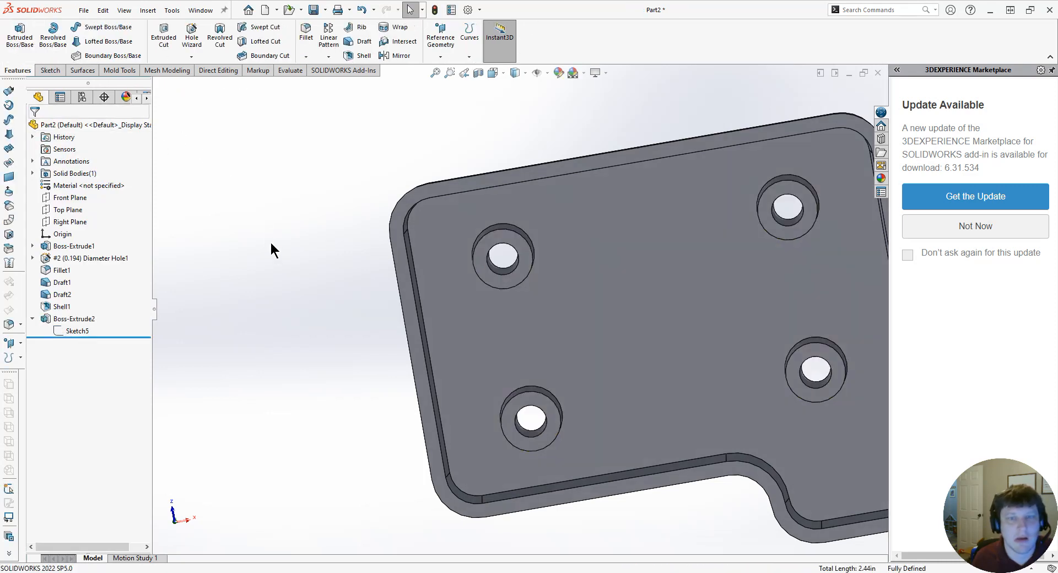
Run a draft analysis from the cavity's inner floor face with a 1 degree angle, examine the standoffs and outer walls, and cancel it.
mouse_move(429, 284)
middle_mouse_down()
mouse_move(441, 253)
mouse_move(434, 278)
middle_mouse_up()
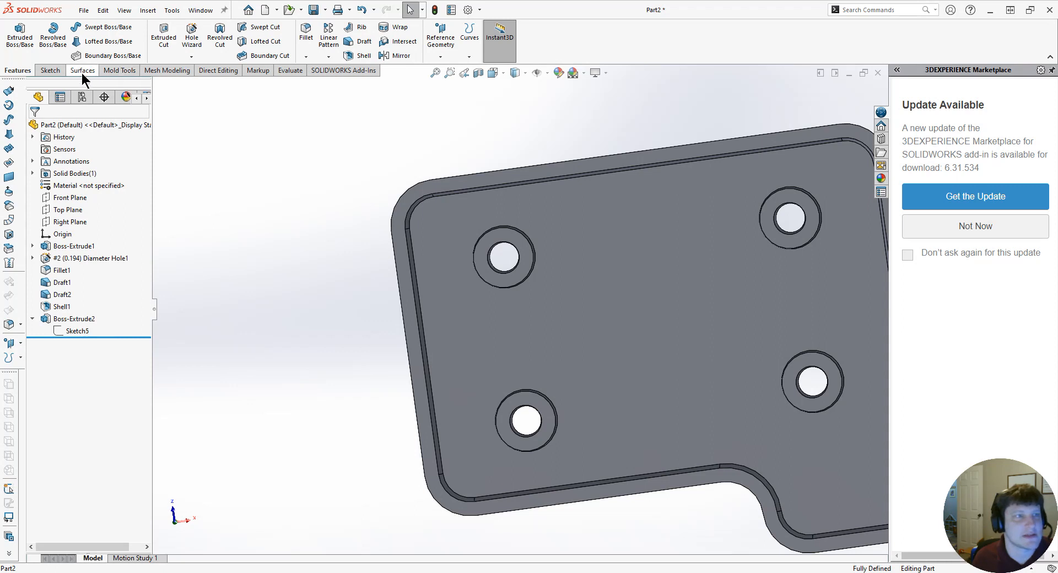
left_click(105, 70)
left_click(155, 26)
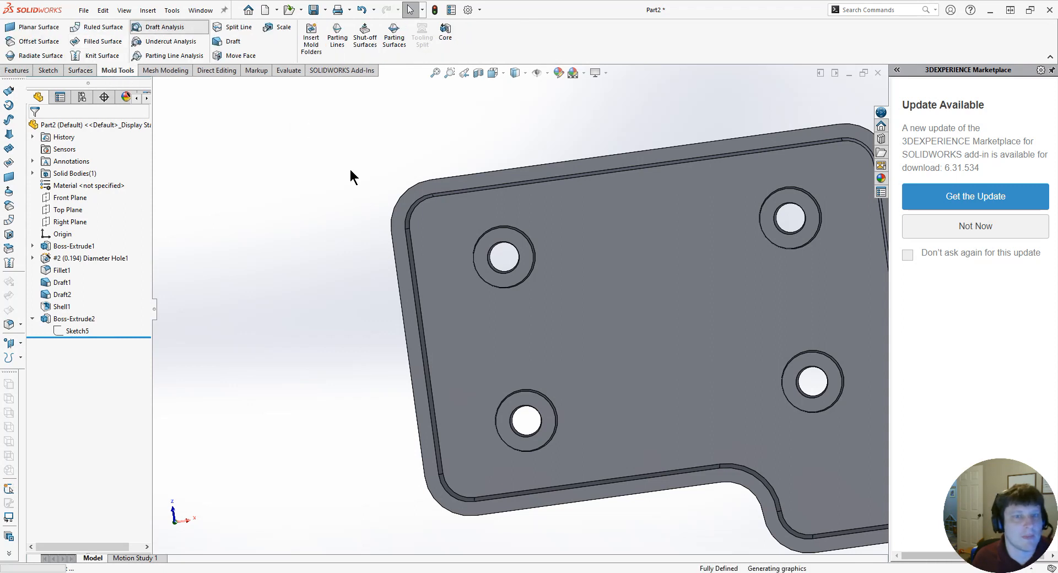
left_click(464, 294)
middle_click_drag(465, 294, 388, 319)
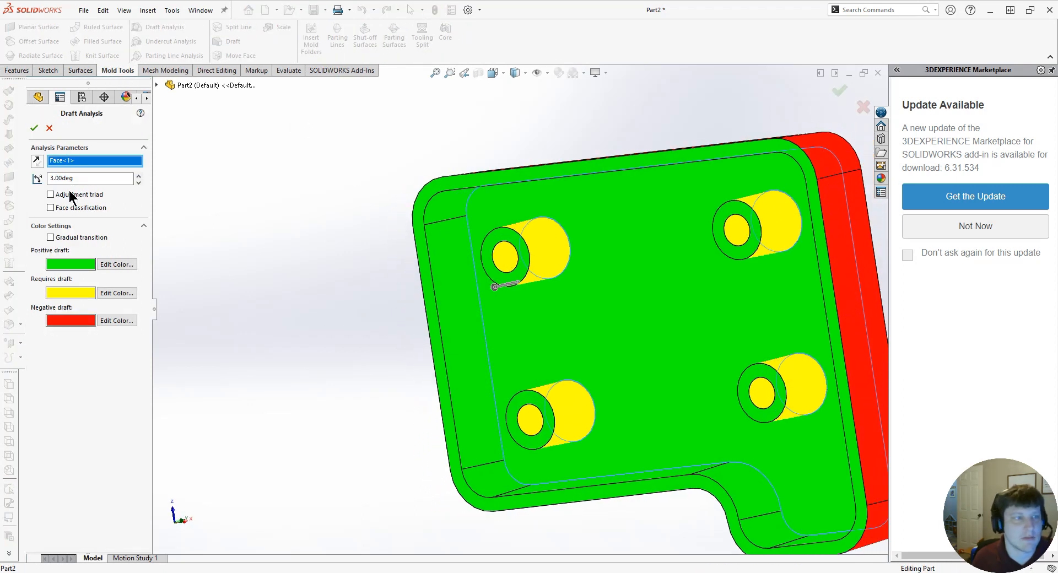
left_click_drag(80, 178, 2, 177)
type("1")
key("Return")
middle_click_drag(308, 269, 250, 181)
middle_click_drag(273, 241, 263, 185)
scroll(249, 262, "up", 3)
middle_click_drag(249, 269, 202, 69)
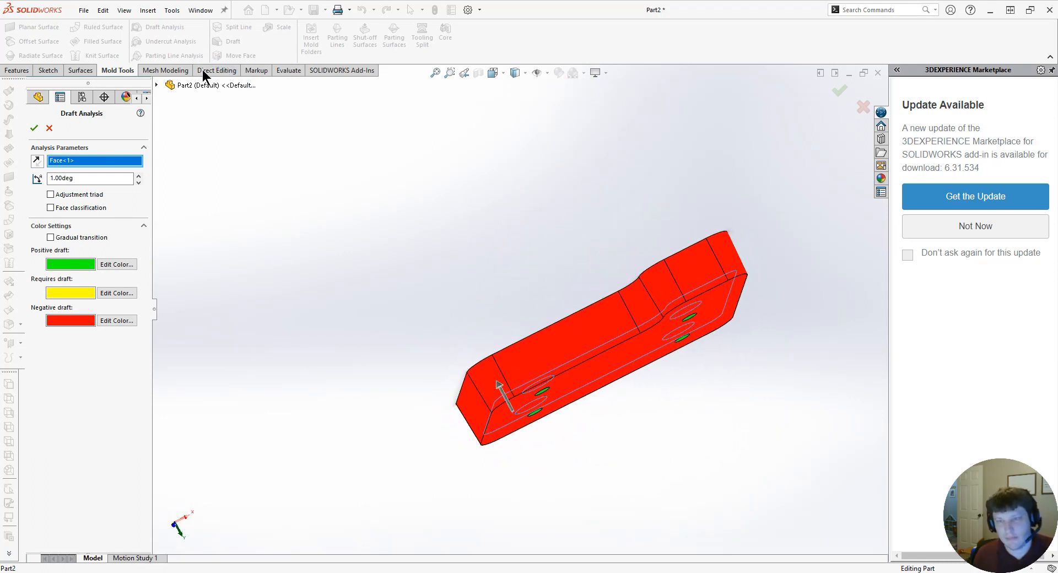
left_click(49, 128)
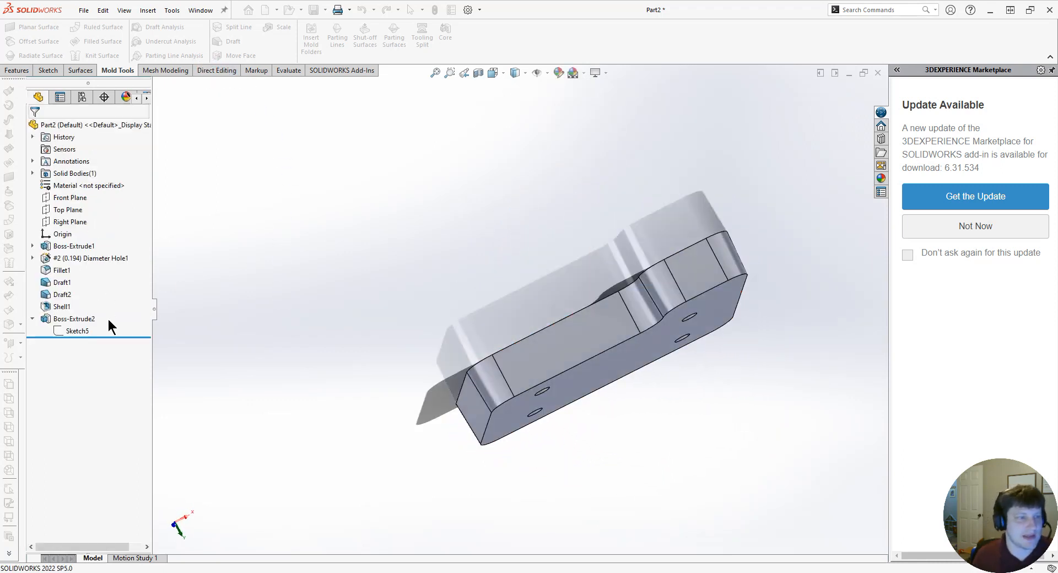
Roll back to before the shell, fillet the perimeter edge of the block's closed outer face, and roll forward past the standoff extrusion.
left_click_drag(116, 337, 107, 300)
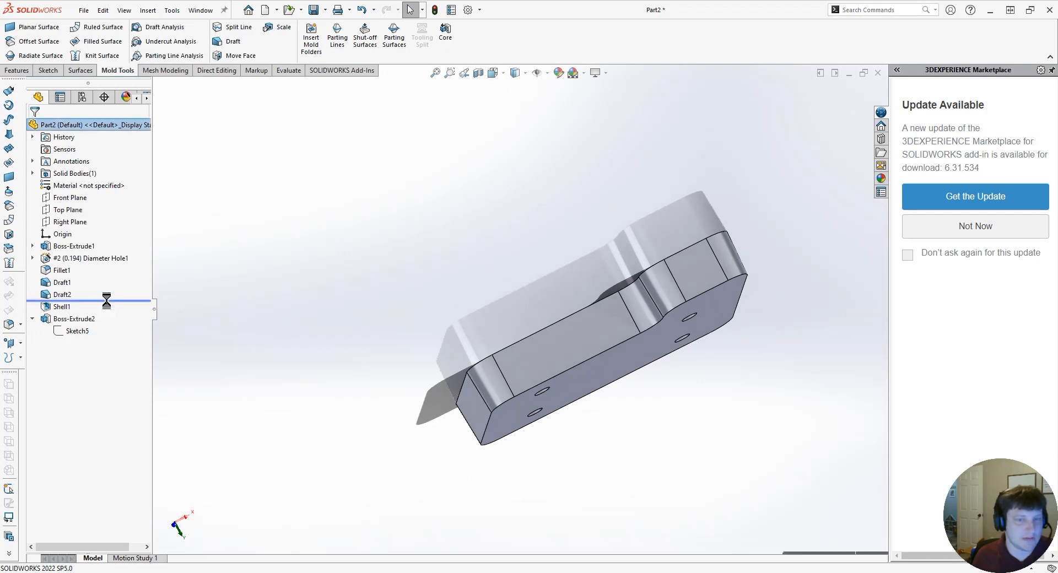
middle_click_drag(290, 306, 279, 220)
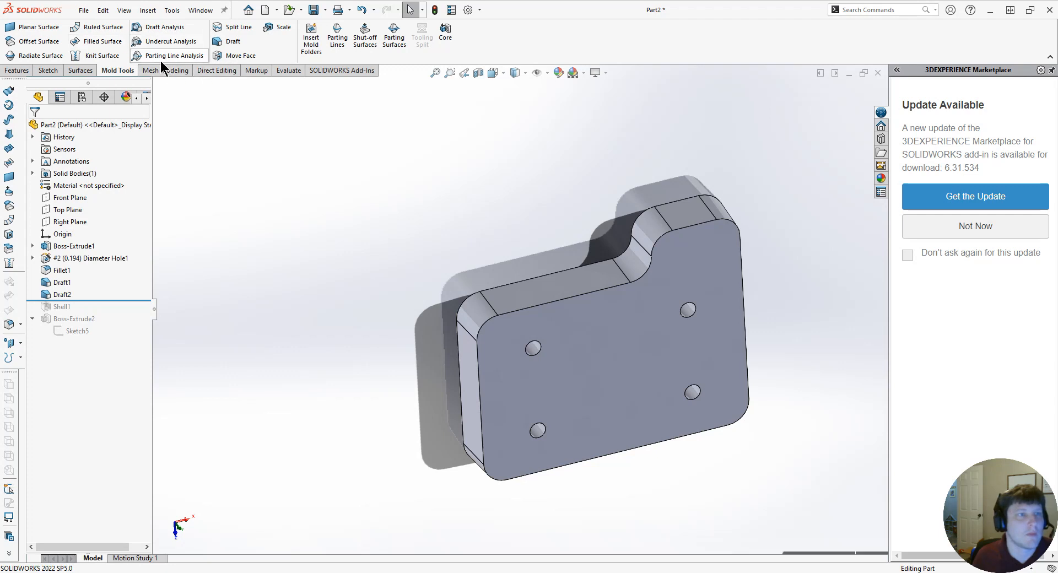
left_click(17, 70)
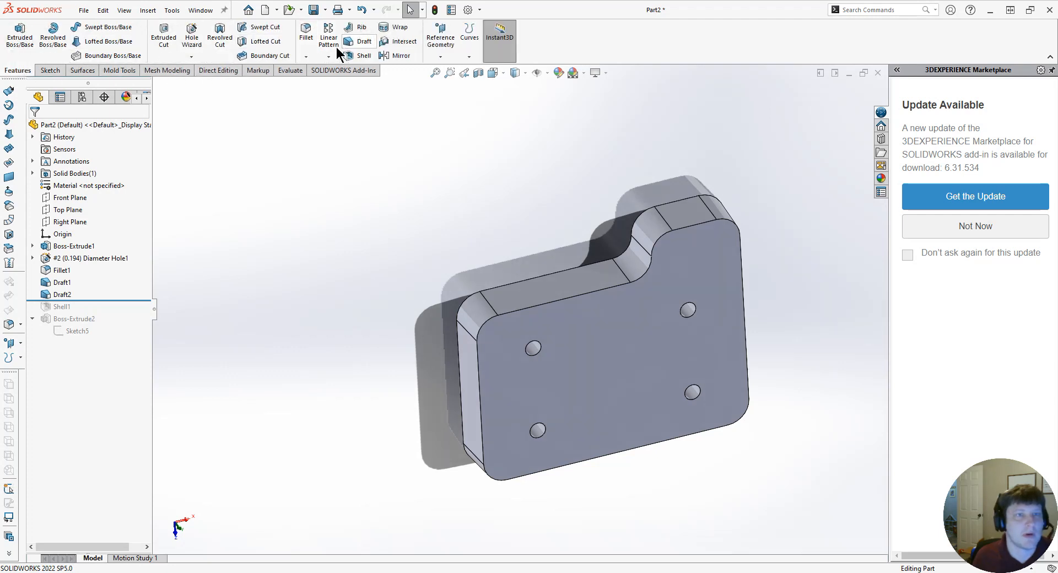
left_click(307, 33)
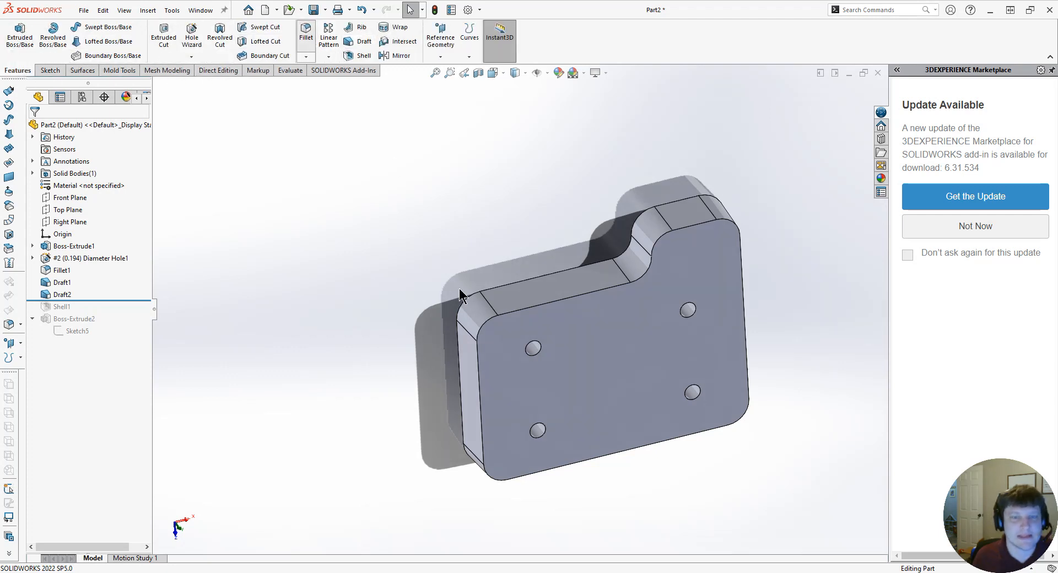
left_click(487, 321)
left_click(33, 128)
left_click_drag(101, 314, 108, 349)
middle_click_drag(241, 303, 471, 420)
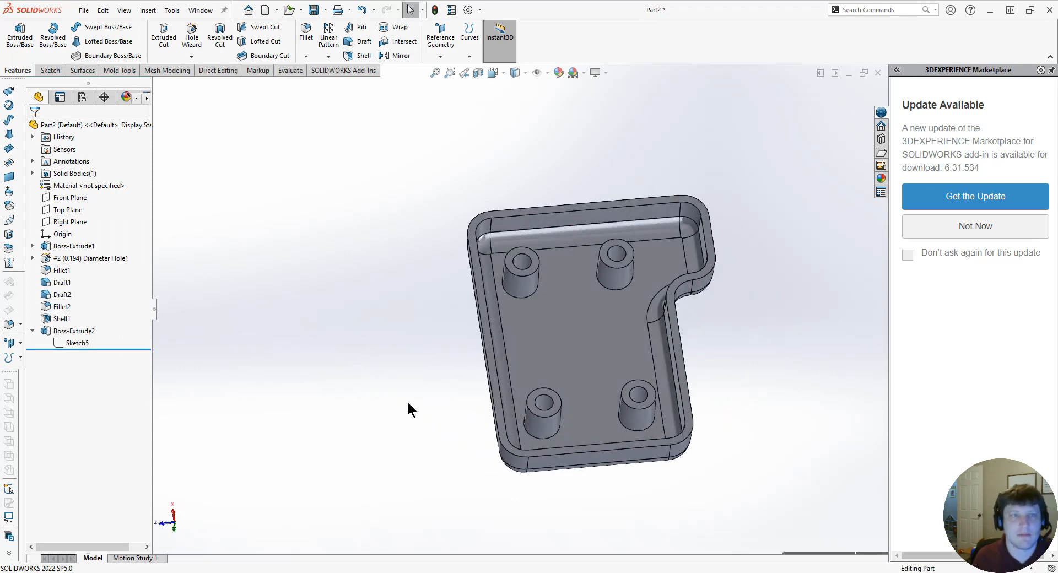
Start a rib sketch on the shell's open rim face and orient the model to the Bottom view.
left_click(361, 27)
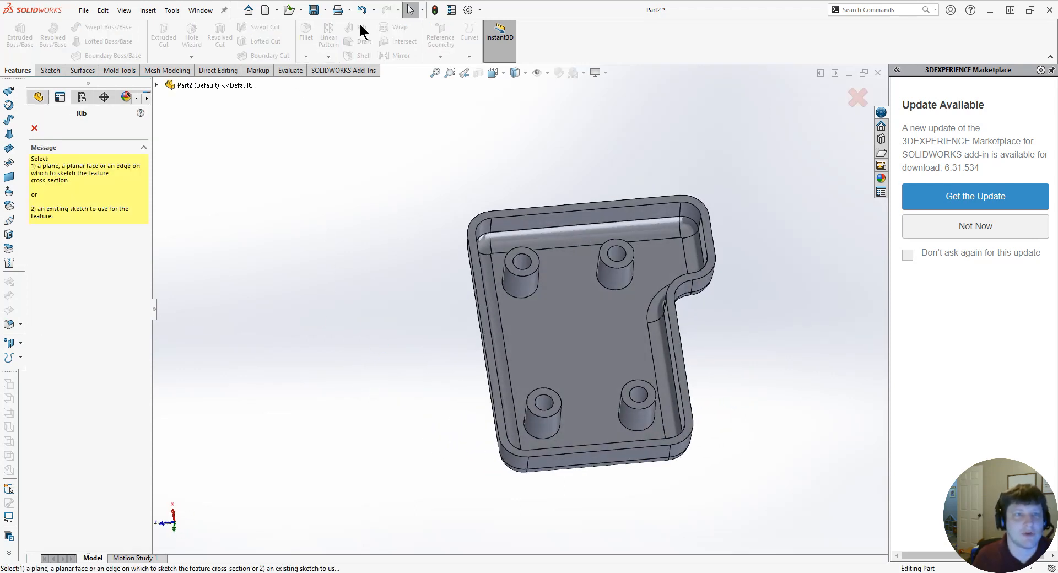
left_click(478, 267)
middle_click_drag(456, 318, 457, 321)
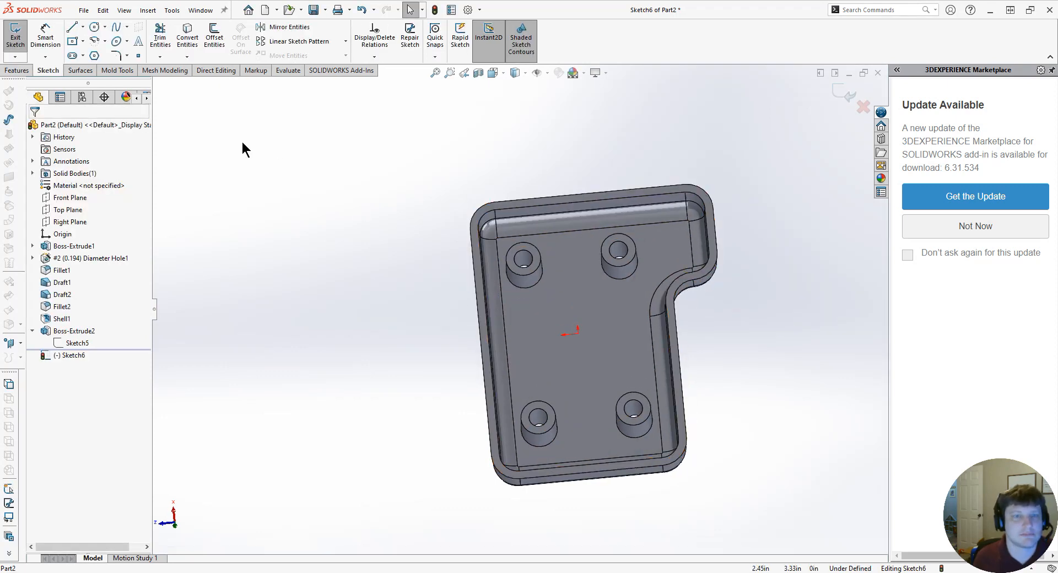
right_click_drag(371, 231, 389, 207)
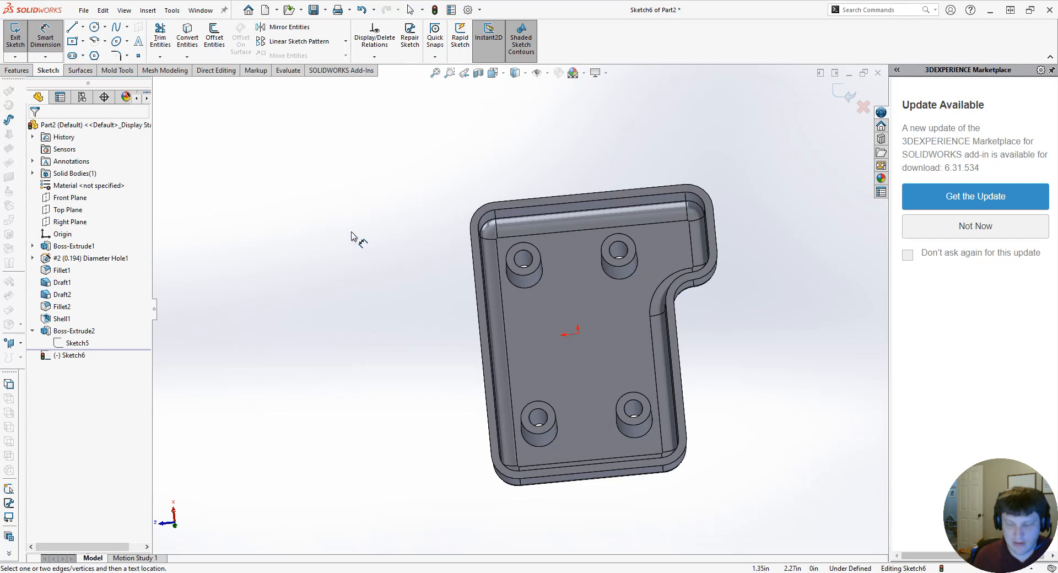
key("m")
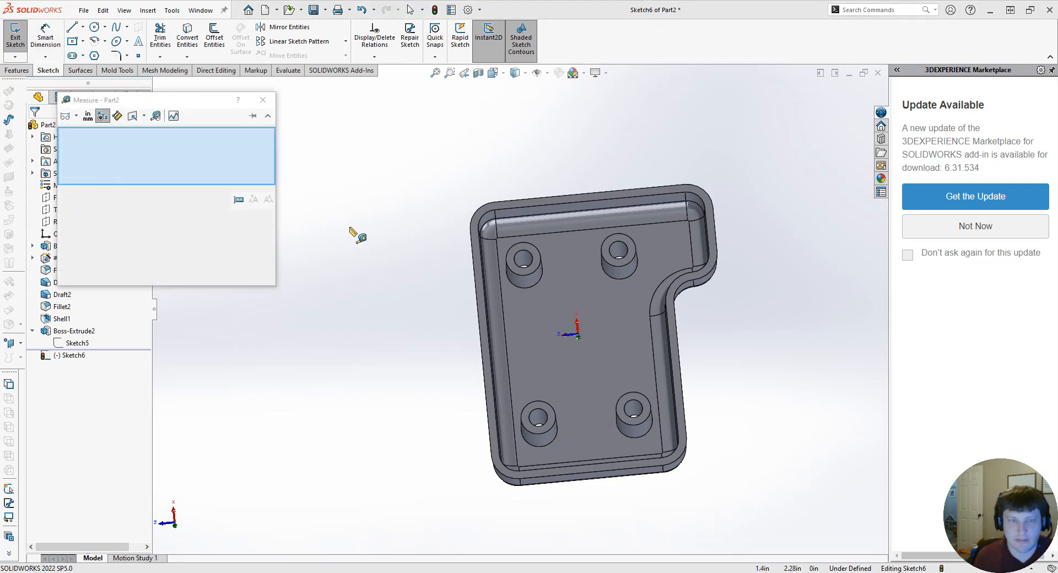
left_click(262, 100)
key("ctrl+4")
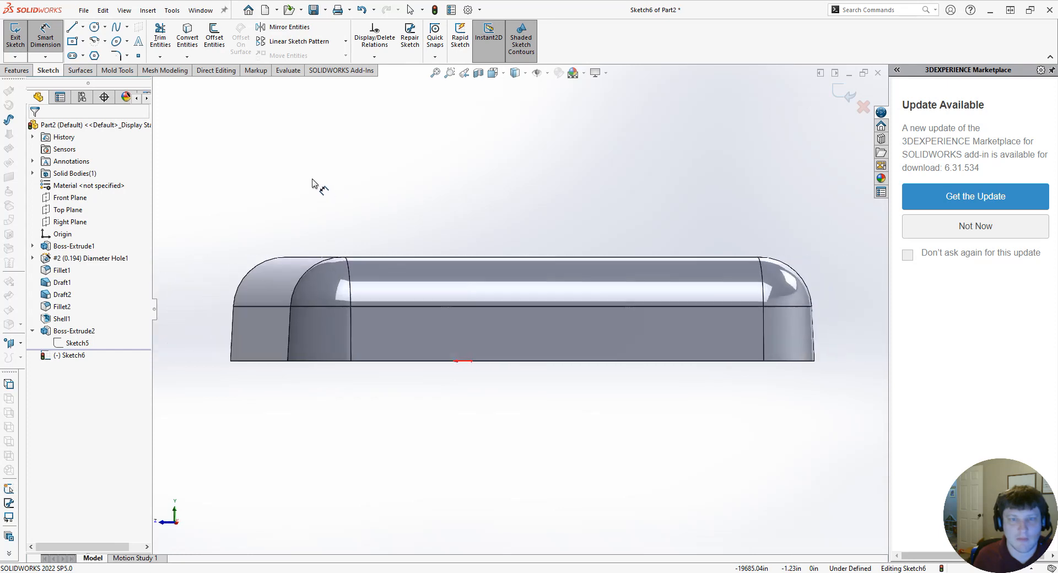
key("ctrl+6")
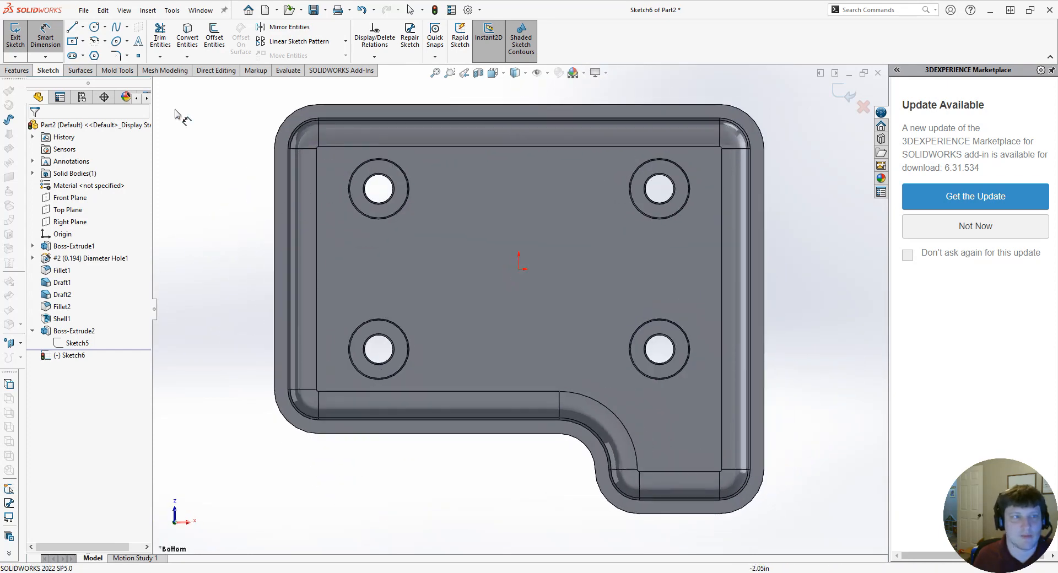
Sketch two horizontal rib lines from the outer edges of the two left standoffs to the left cavity wall.
left_click(73, 27)
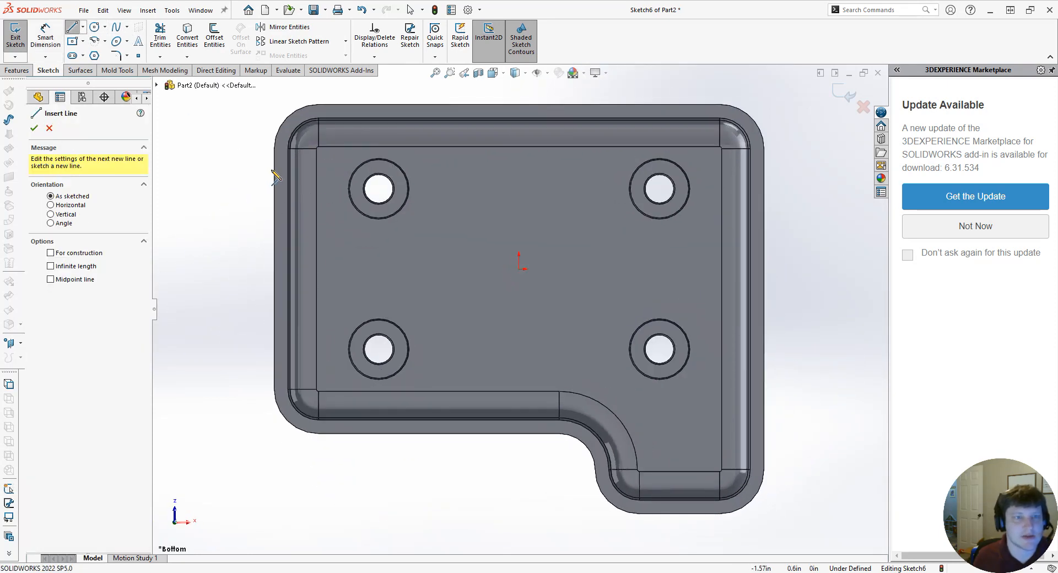
left_click(349, 188)
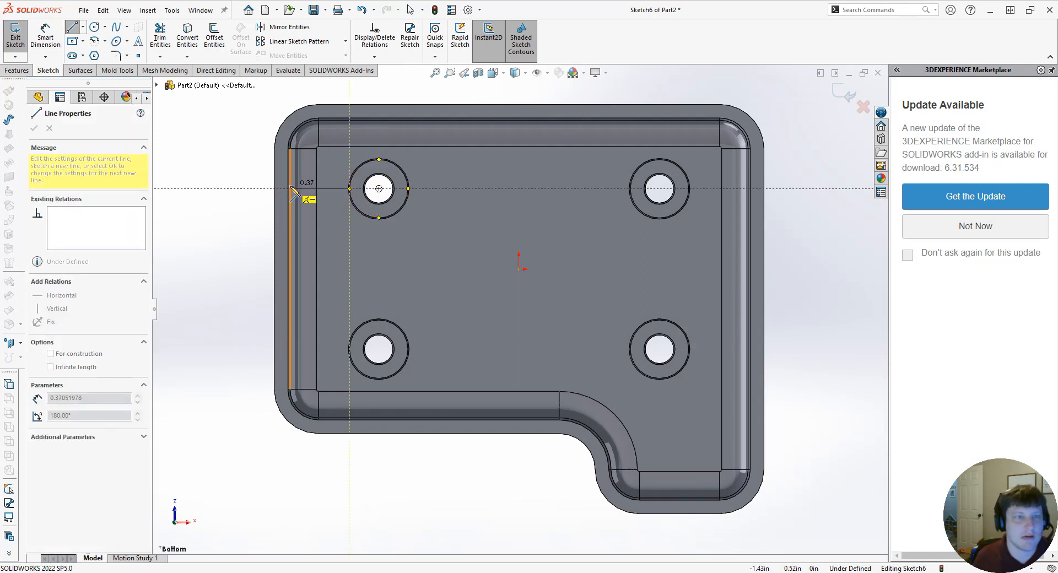
left_click(287, 188)
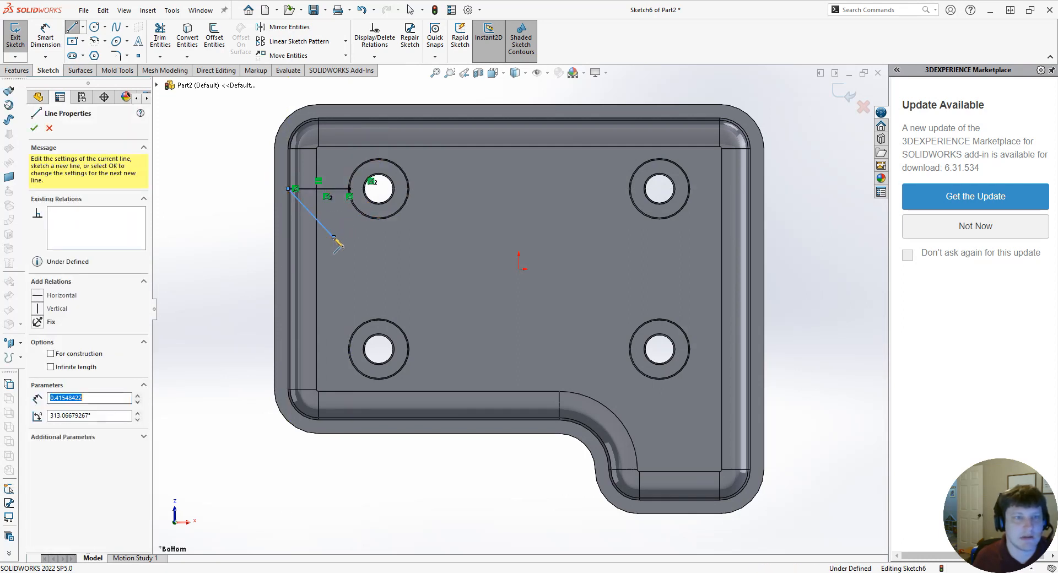
double_click(340, 245)
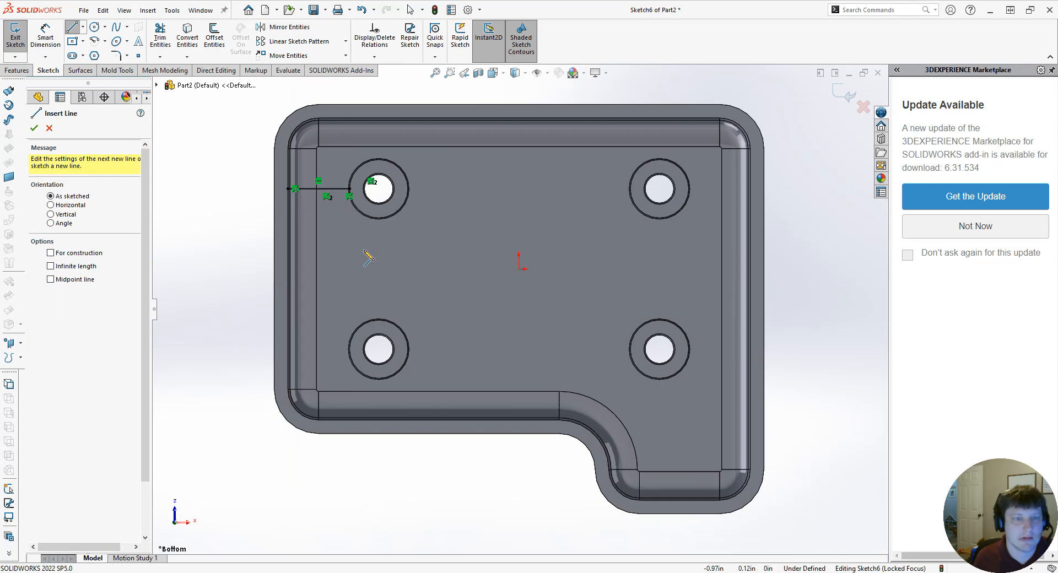
left_click(349, 348)
left_click(288, 349)
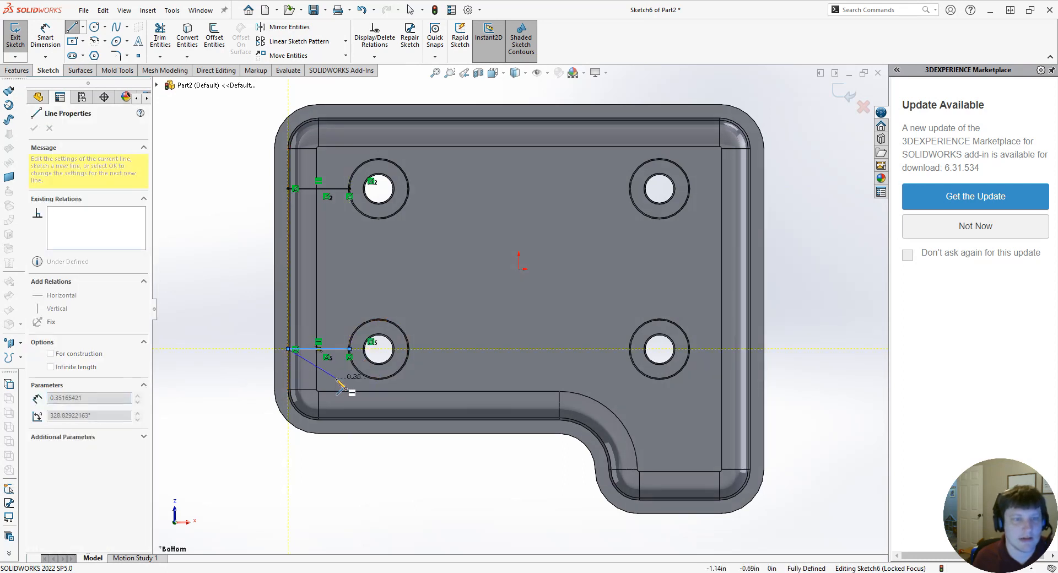
key("Escape")
Sketch vertical rib lines linking the two left standoffs to the lower cavity wall, to each other and to the upper cavity wall.
left_click(379, 379)
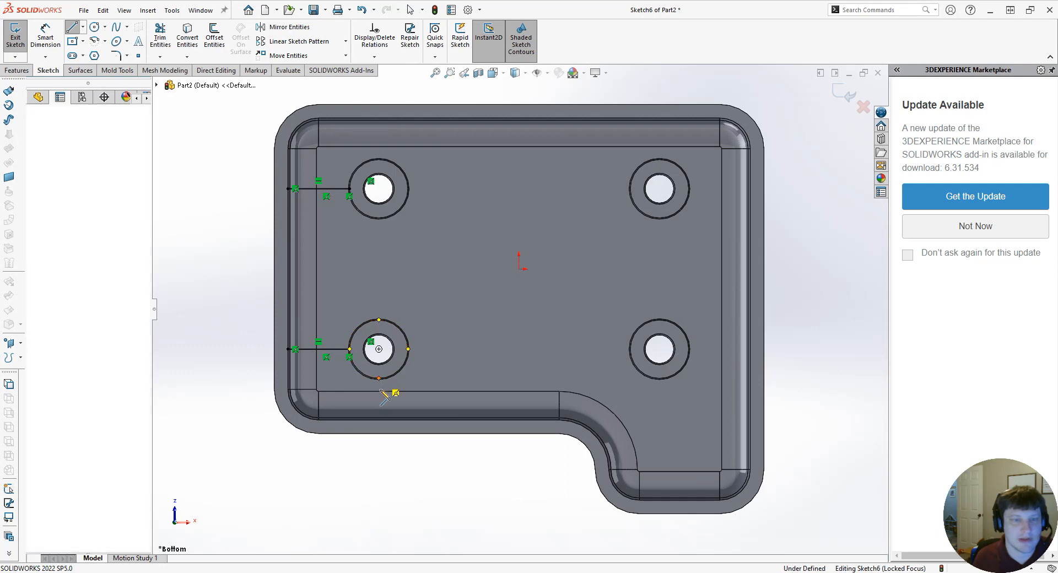
left_click(378, 419)
key("Escape")
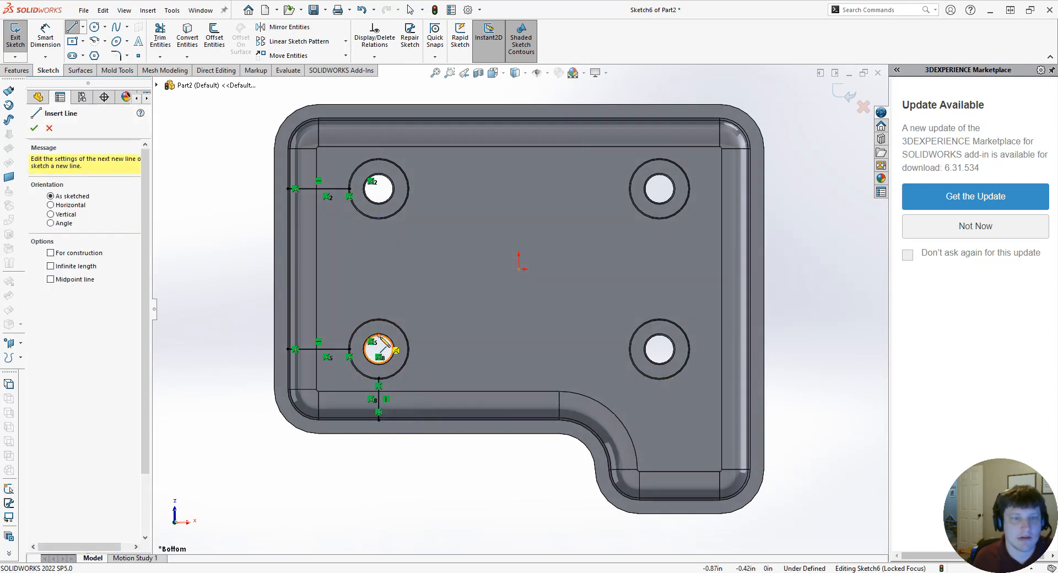
left_click(378, 319)
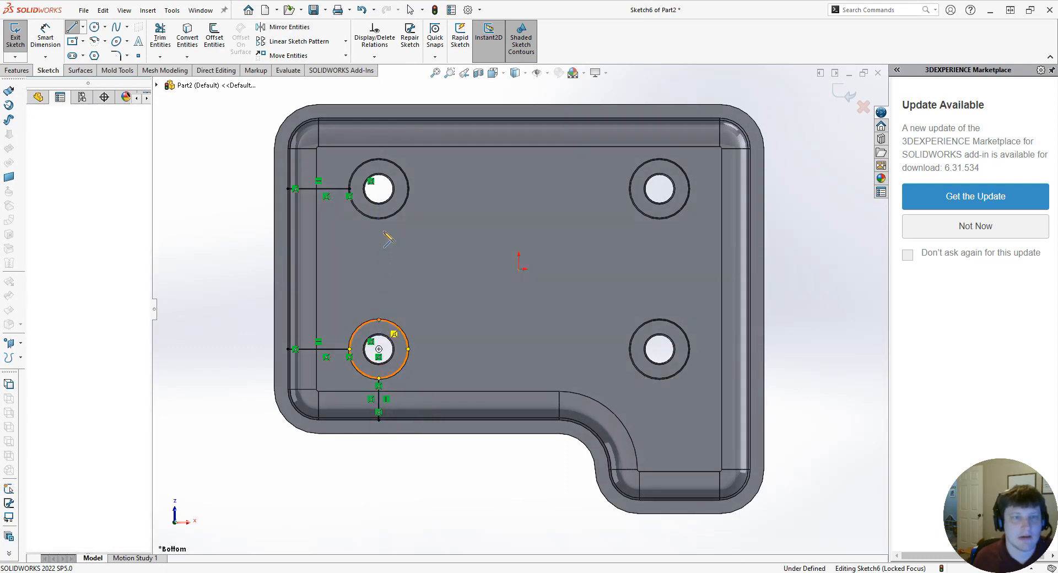
left_click(378, 218)
key("Escape")
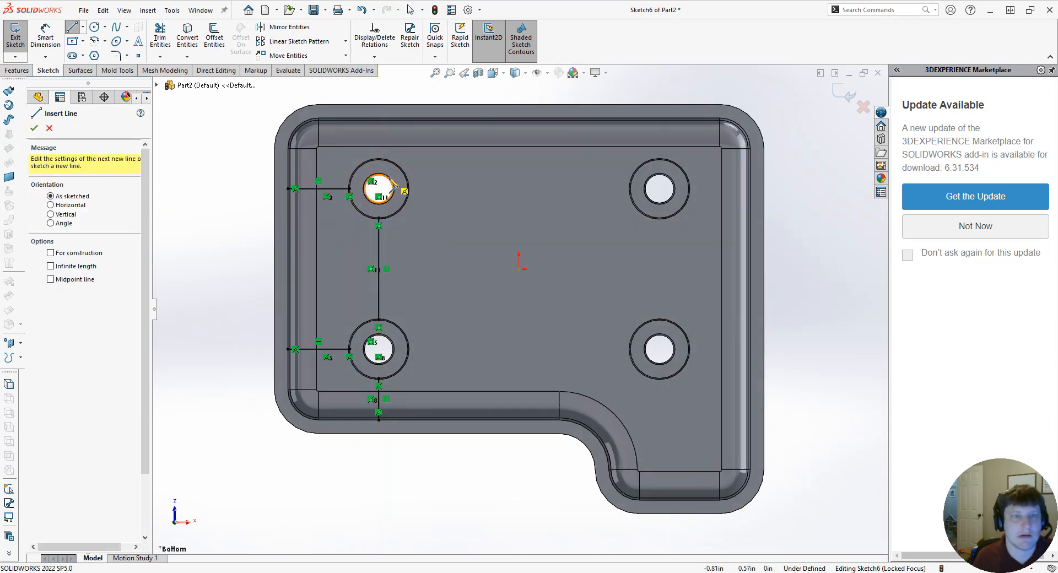
left_click(378, 160)
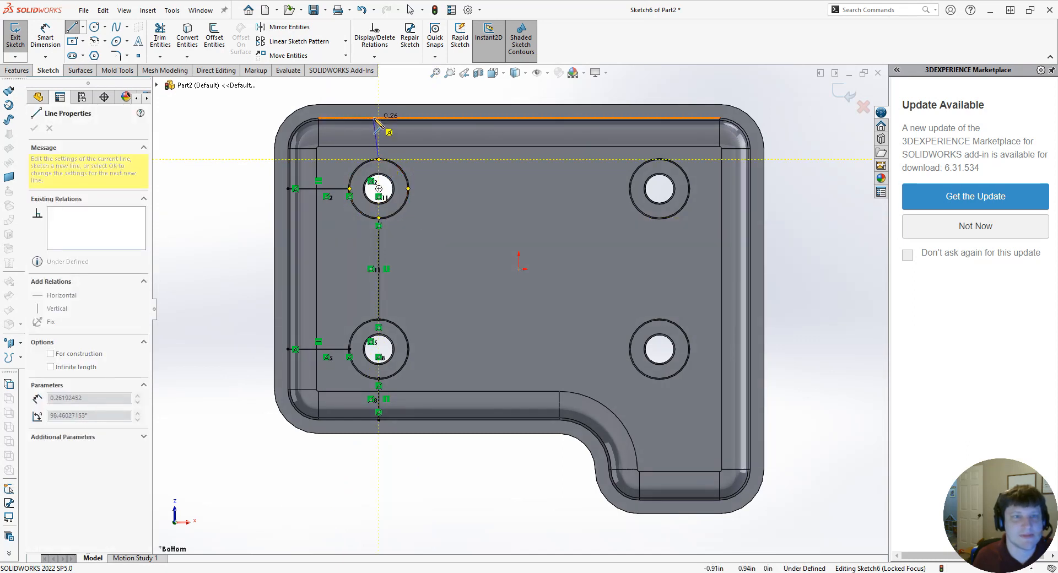
left_click(378, 118)
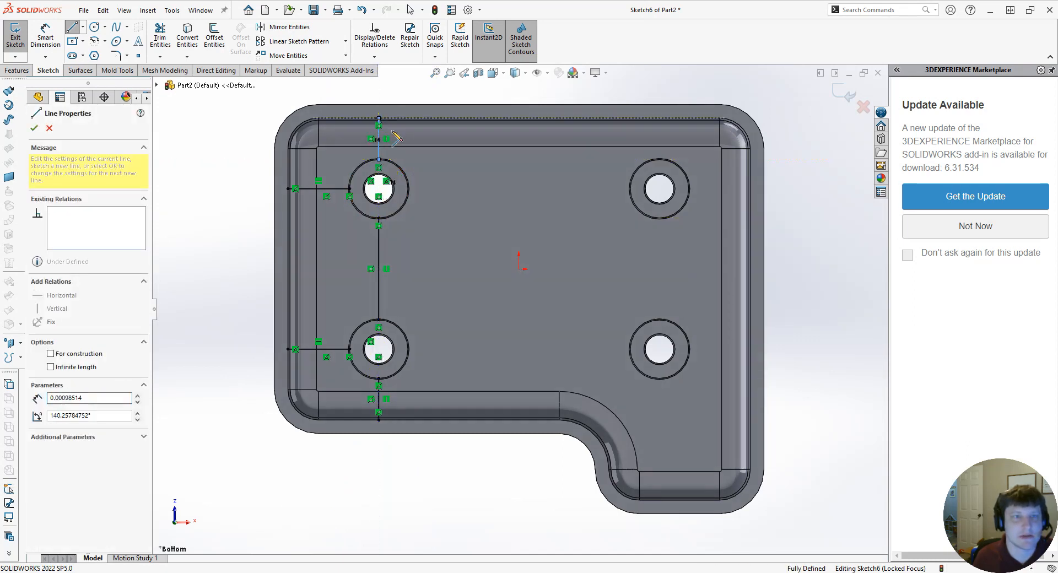
key("Escape")
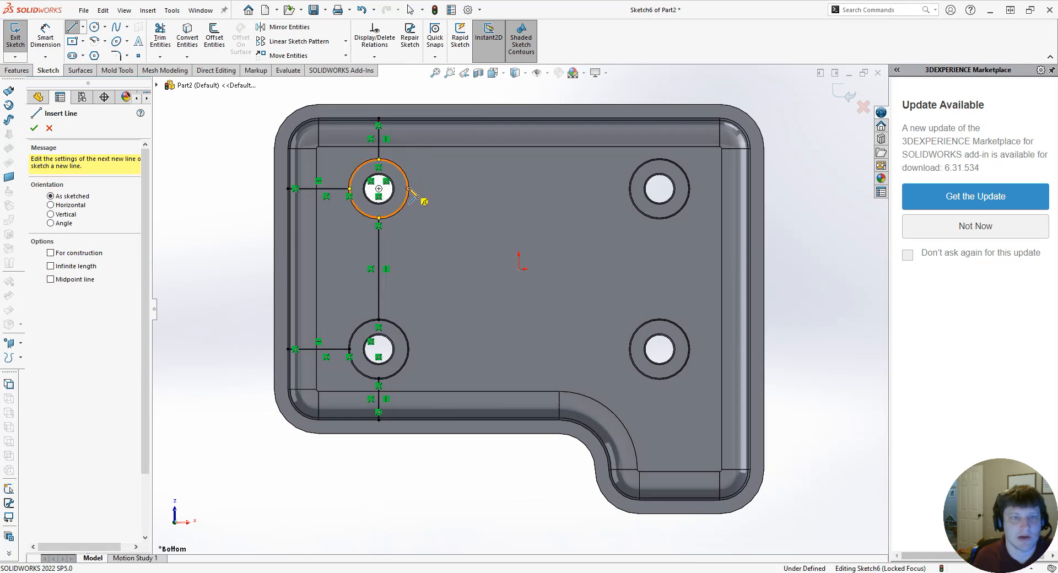
Sketch a horizontal rib line joining the facing edges of the two upper standoffs.
left_click(408, 189)
left_click(629, 189)
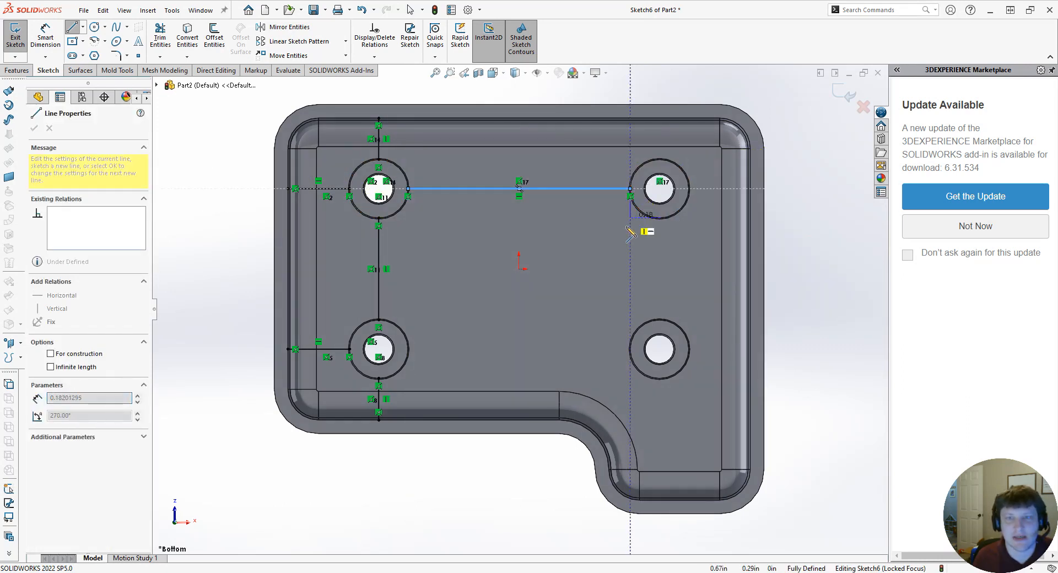
key("Escape")
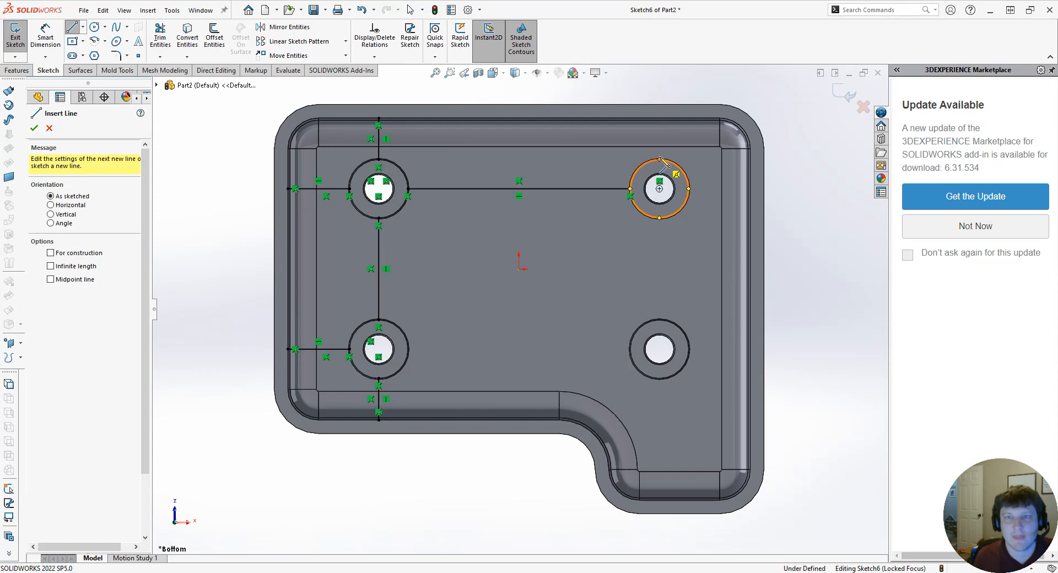
Sketch vertical rib lines linking the two right standoffs to the upper cavity wall, to each other and to the lower cavity wall.
left_click(659, 160)
left_click(659, 118)
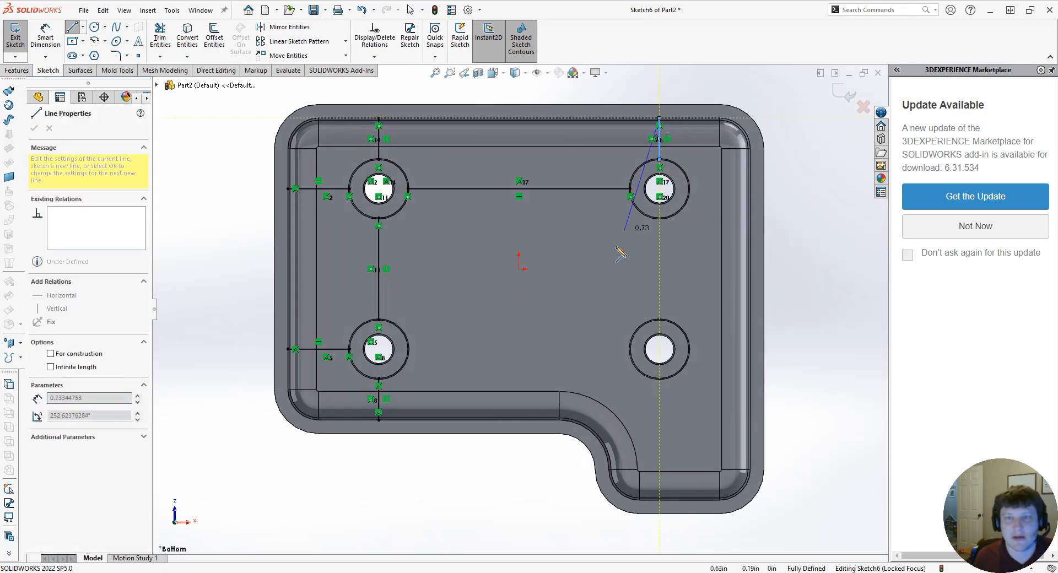
key("Escape")
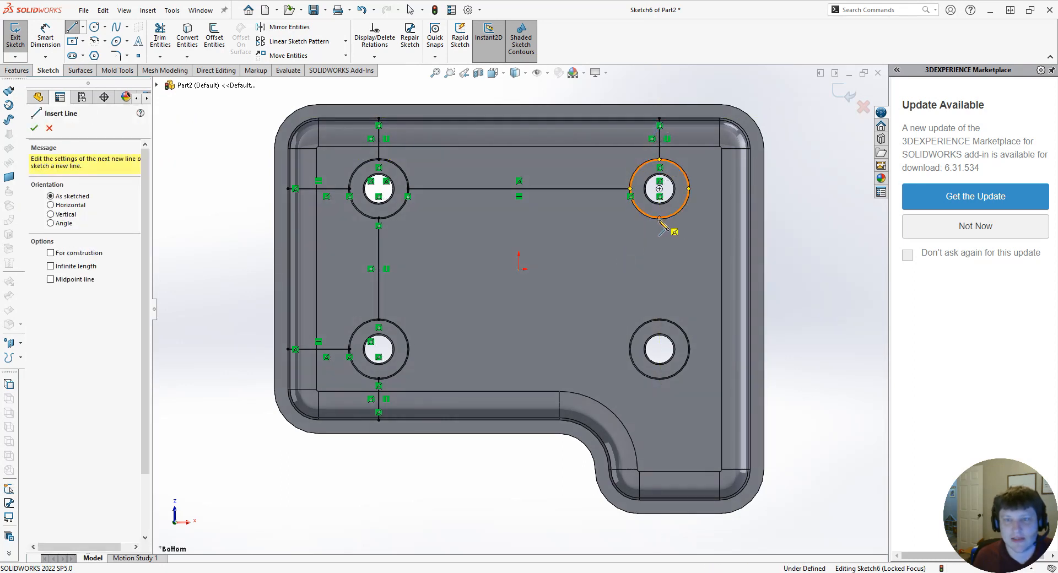
left_click(659, 218)
left_click(659, 320)
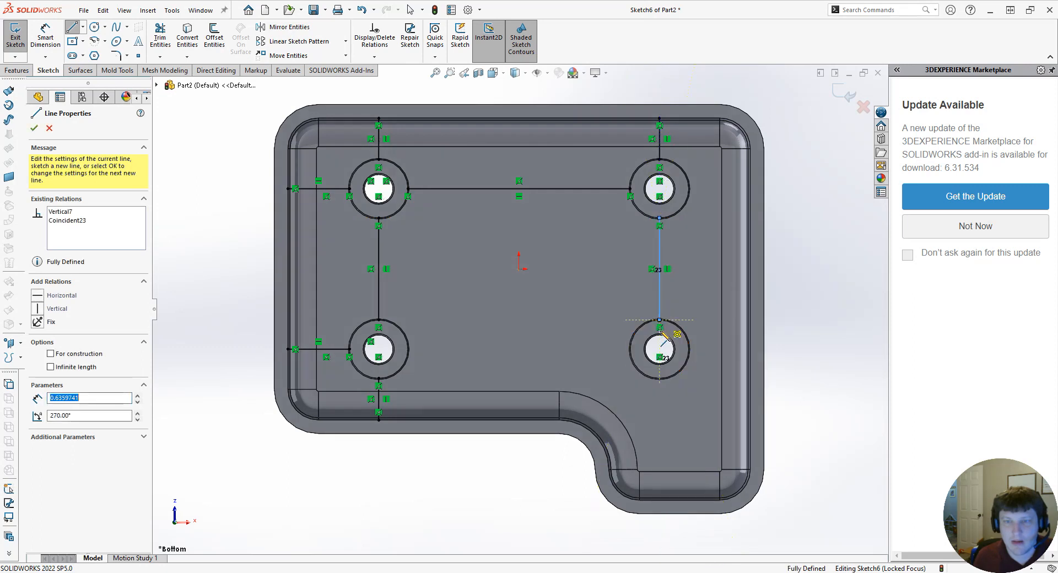
key("Escape")
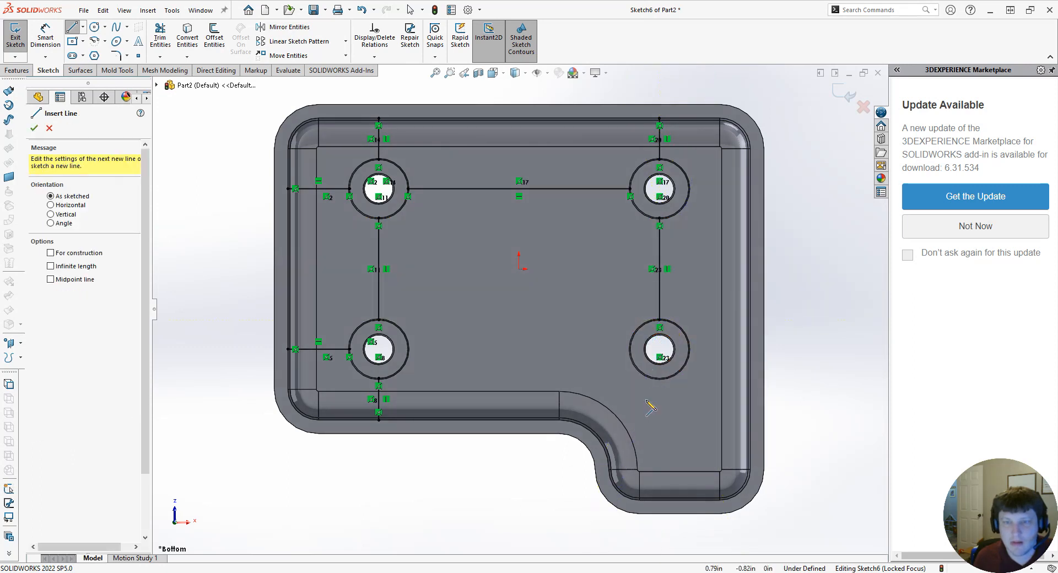
left_click(660, 378)
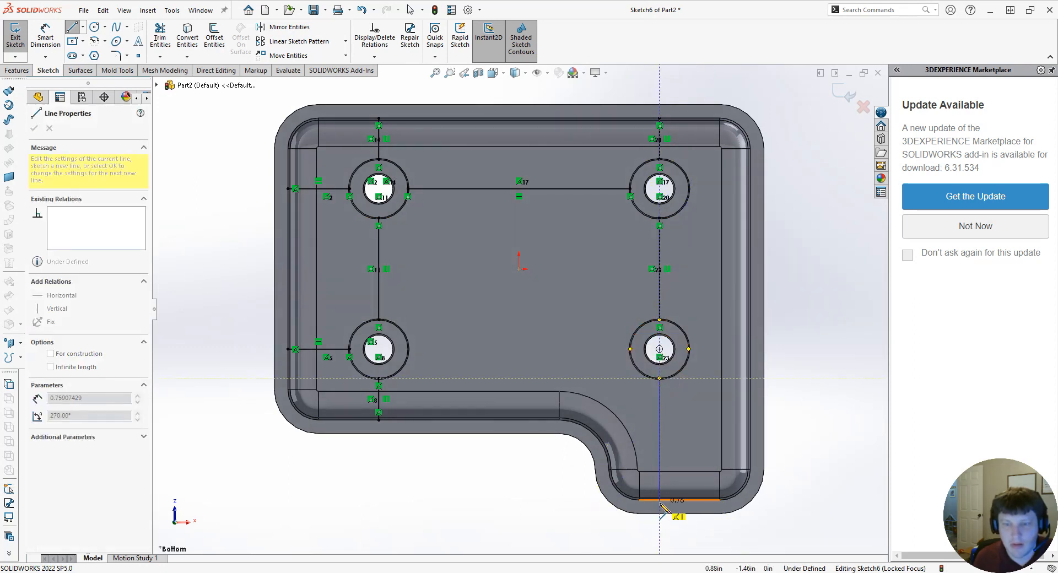
left_click(659, 499)
key("Escape")
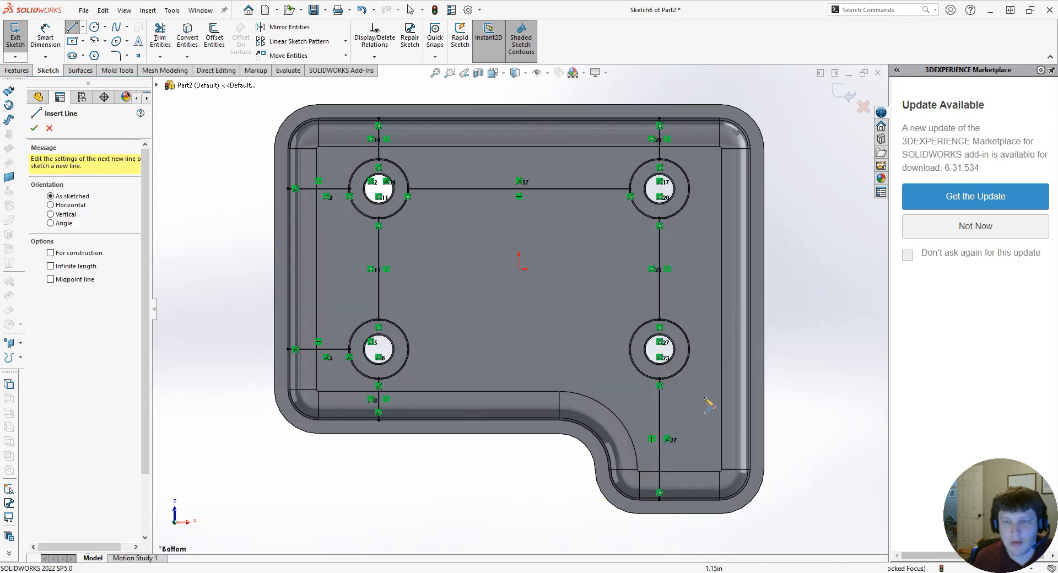
Sketch two horizontal rib lines from the outer edges of the two right standoffs to the right cavity wall.
left_click(688, 349)
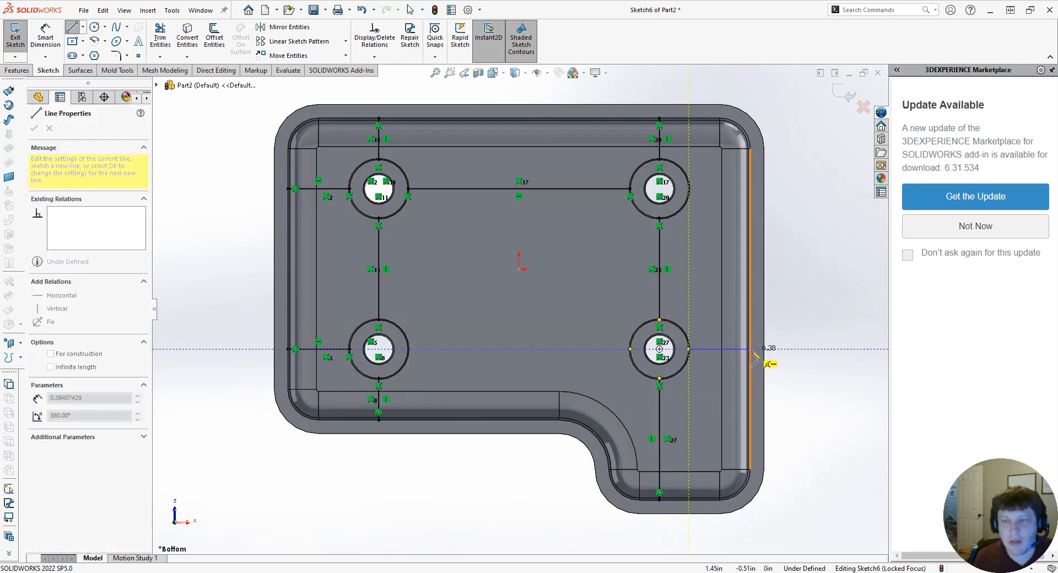
left_click(750, 348)
key("Escape")
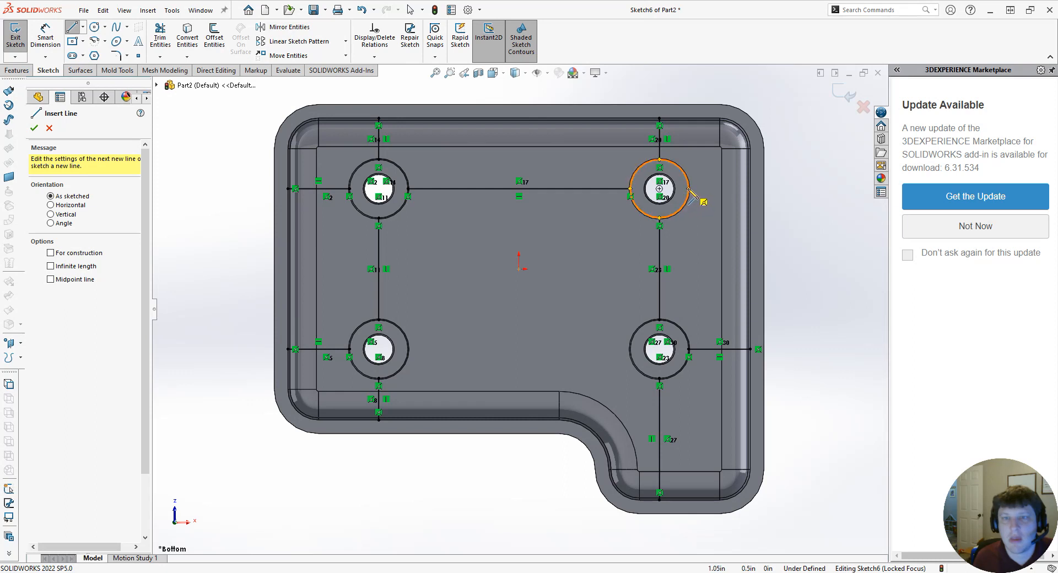
left_click(688, 189)
left_click(757, 188)
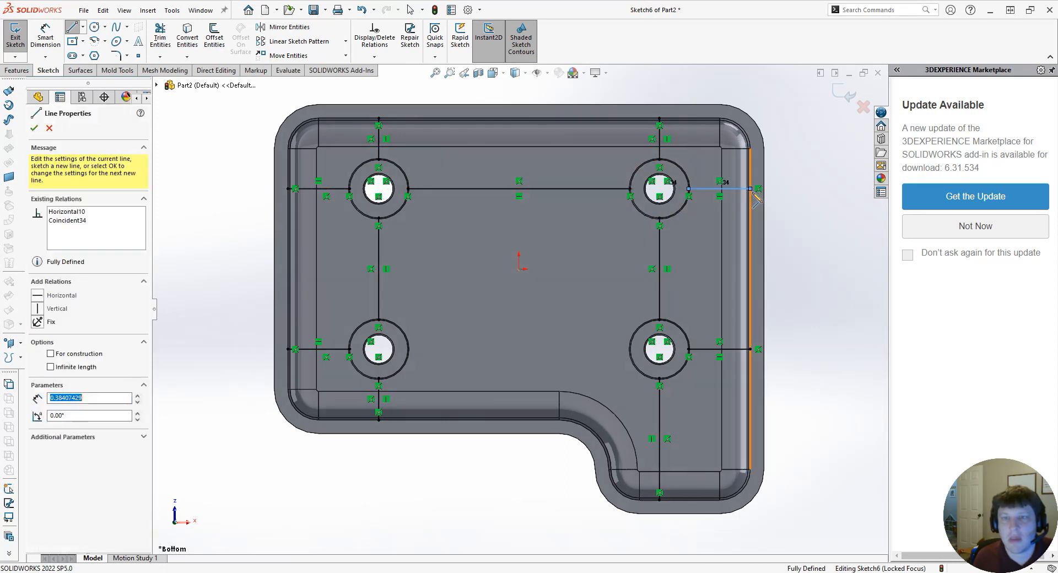
key("Escape")
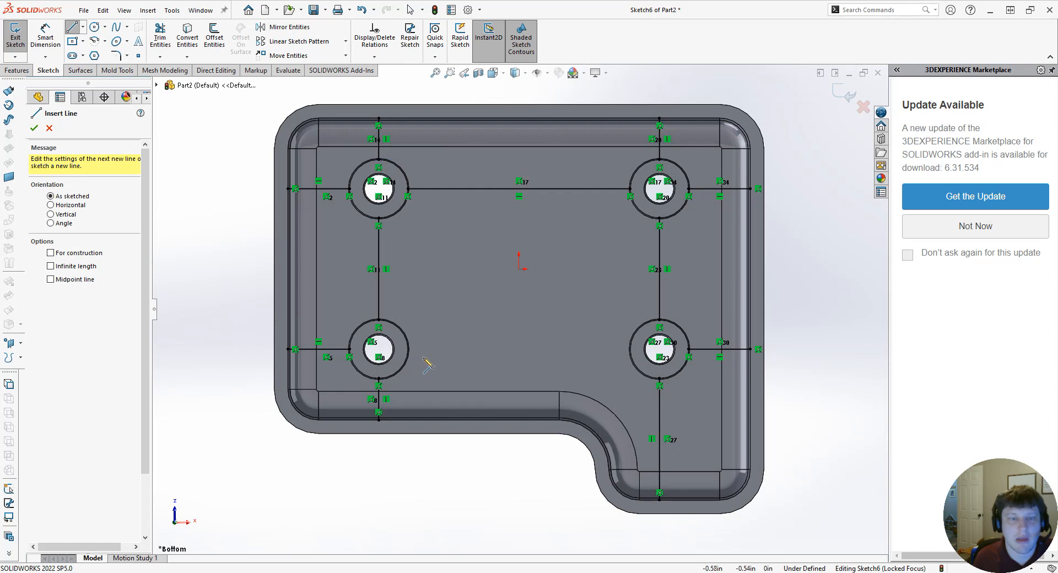
Sketch a horizontal rib line joining the two lower standoffs and a vertical line through the origin from upper to lower cavity wall.
left_click(408, 349)
left_click(630, 350)
key("Escape")
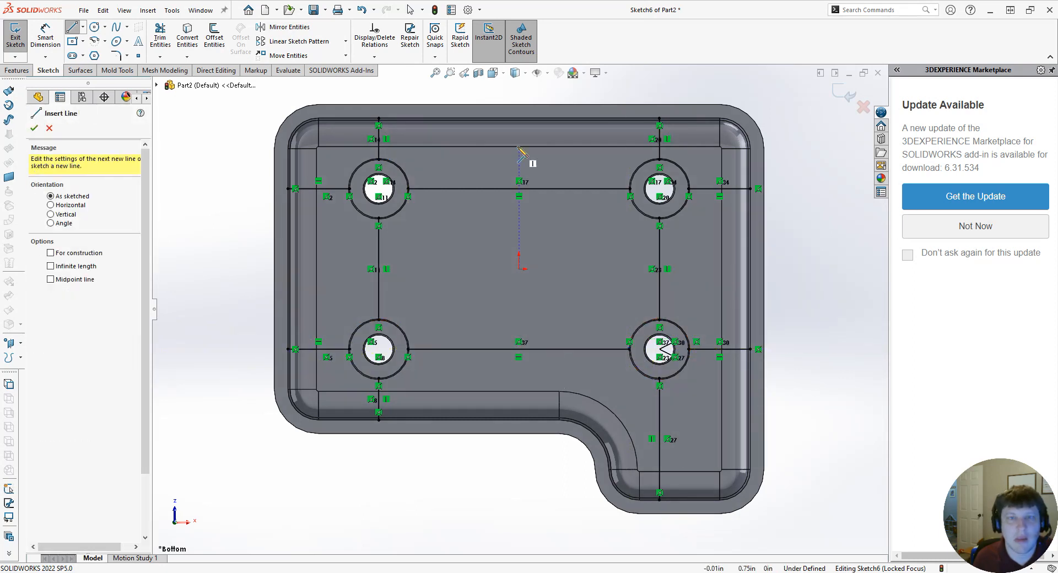
left_click(519, 118)
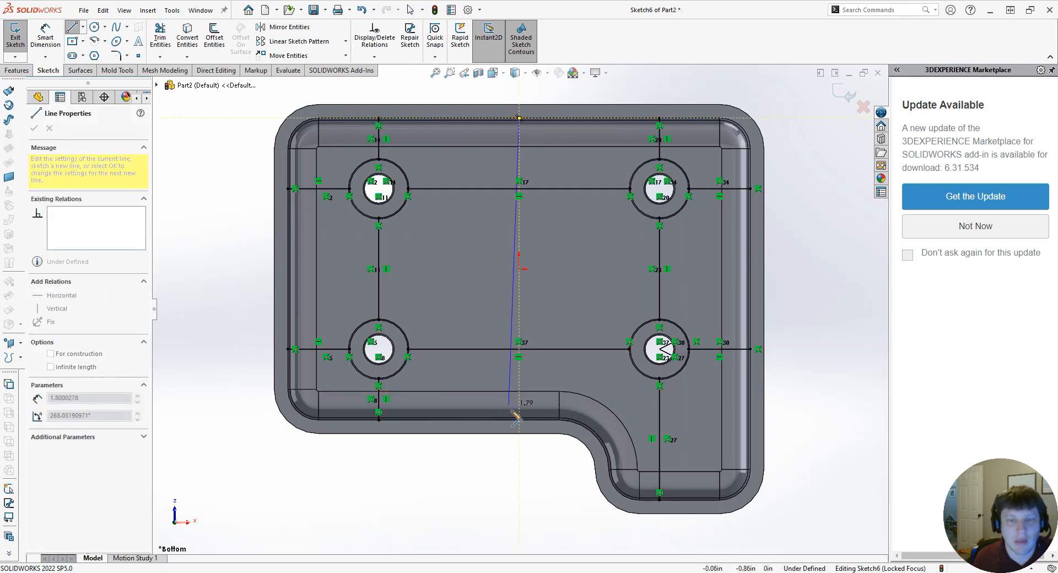
left_click(518, 419)
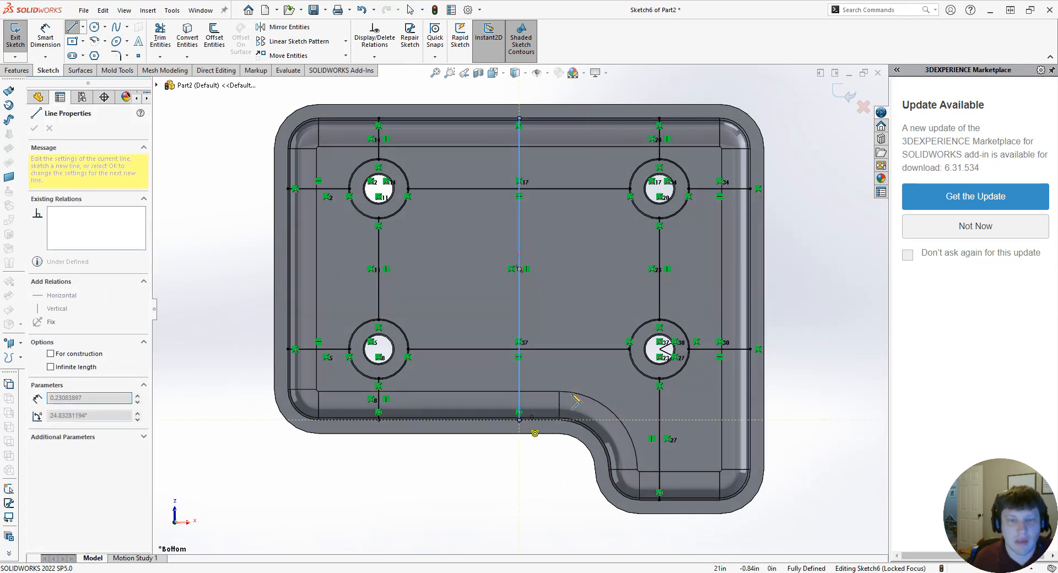
key("Escape")
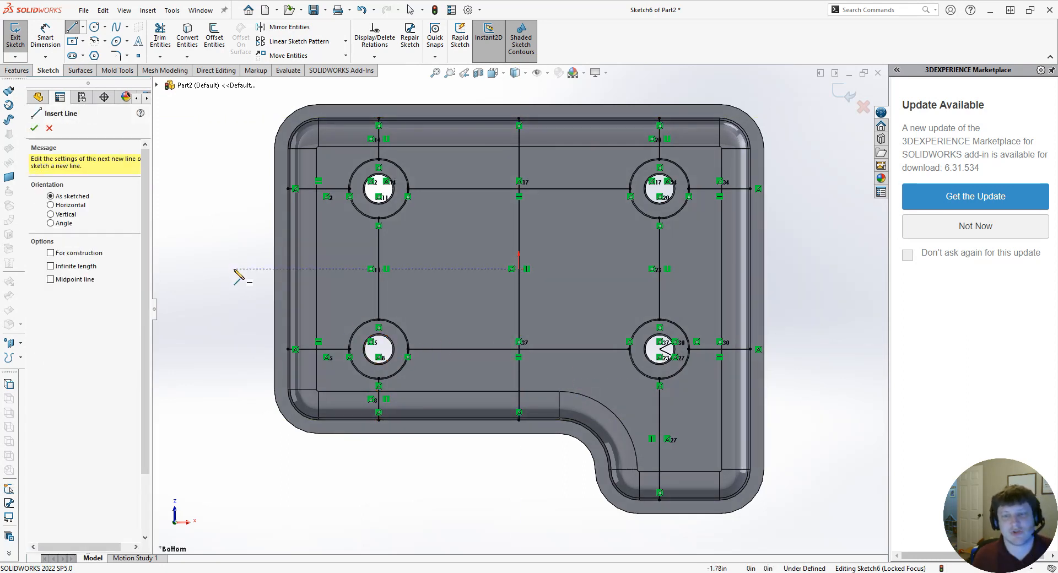
Finish the line sketch and set the Rib feature's thickness to 0.05 in.
left_click(16, 36)
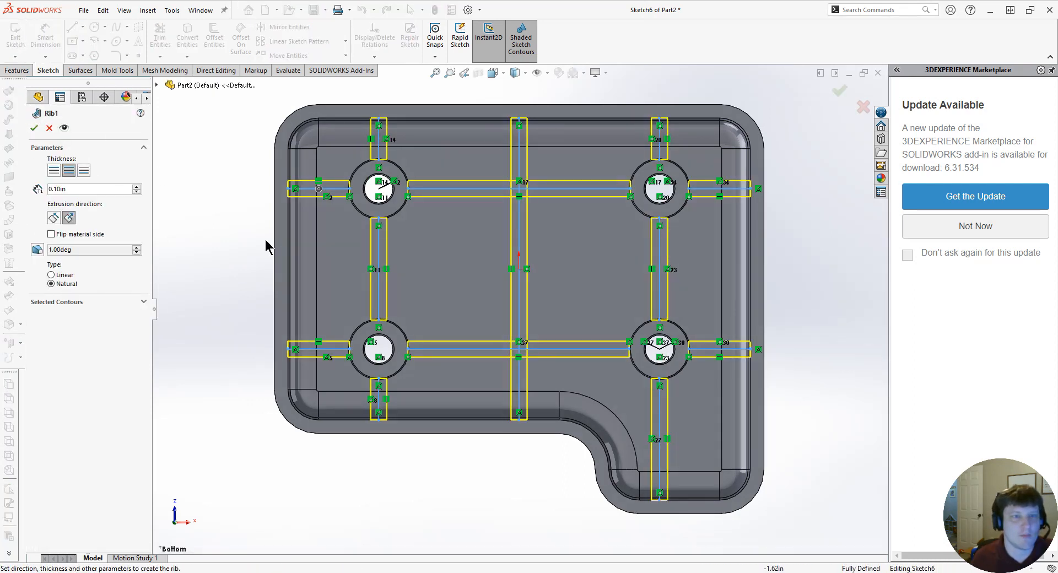
left_click(83, 188)
left_click(83, 189)
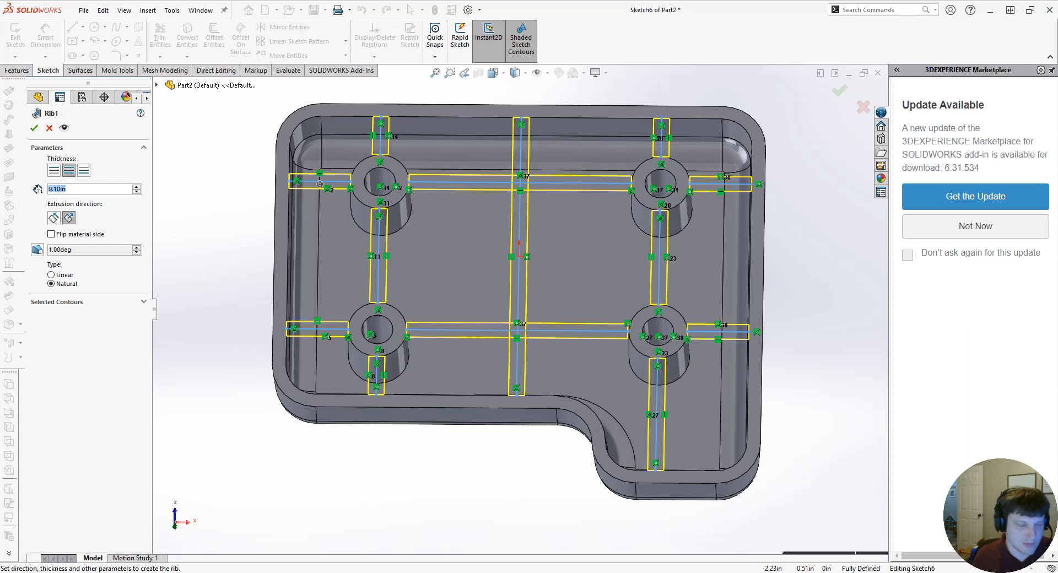
type(".")
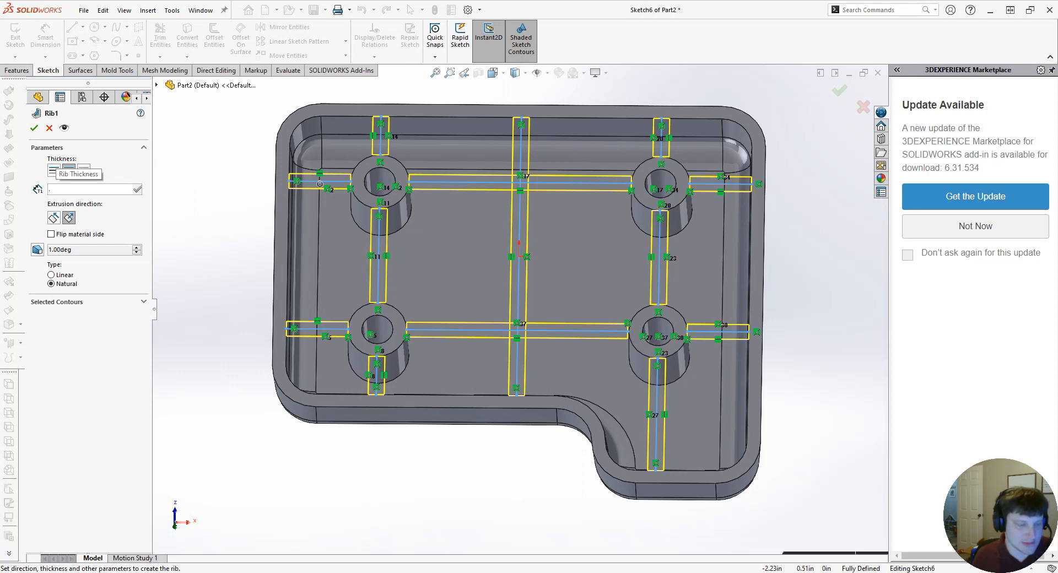
type("05")
key("Return")
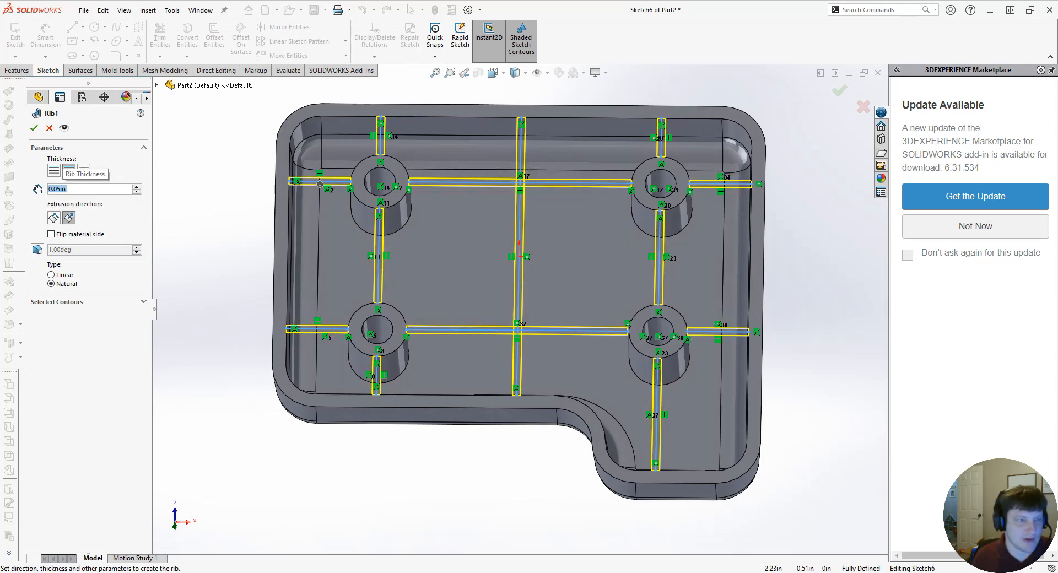
middle_click_drag(251, 219, 253, 140)
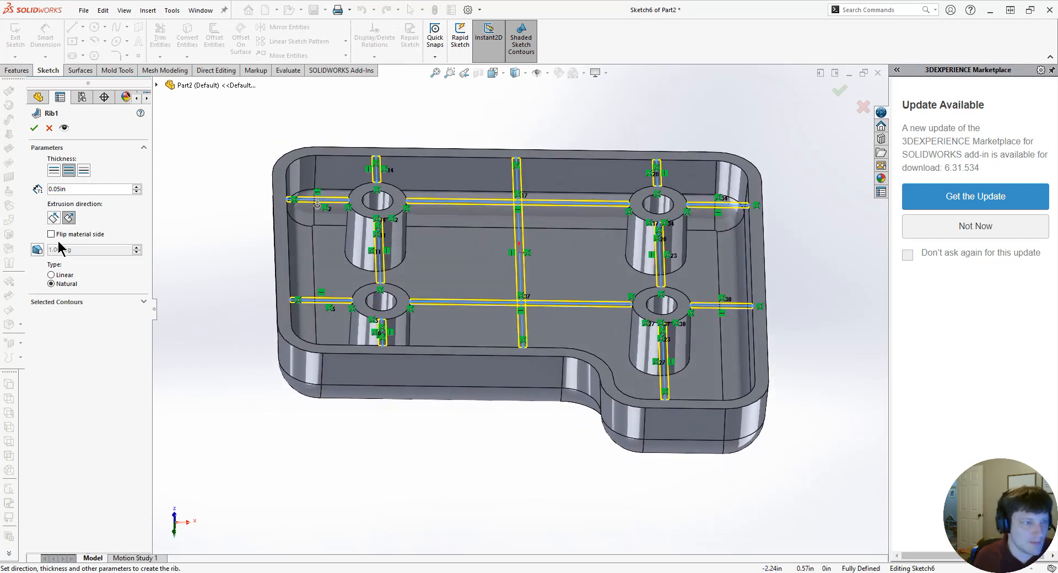
Create the two-sided rib normal to the sketch with 1° outward draft, thickness measured at the sketch plane and Linear type.
left_click(37, 250)
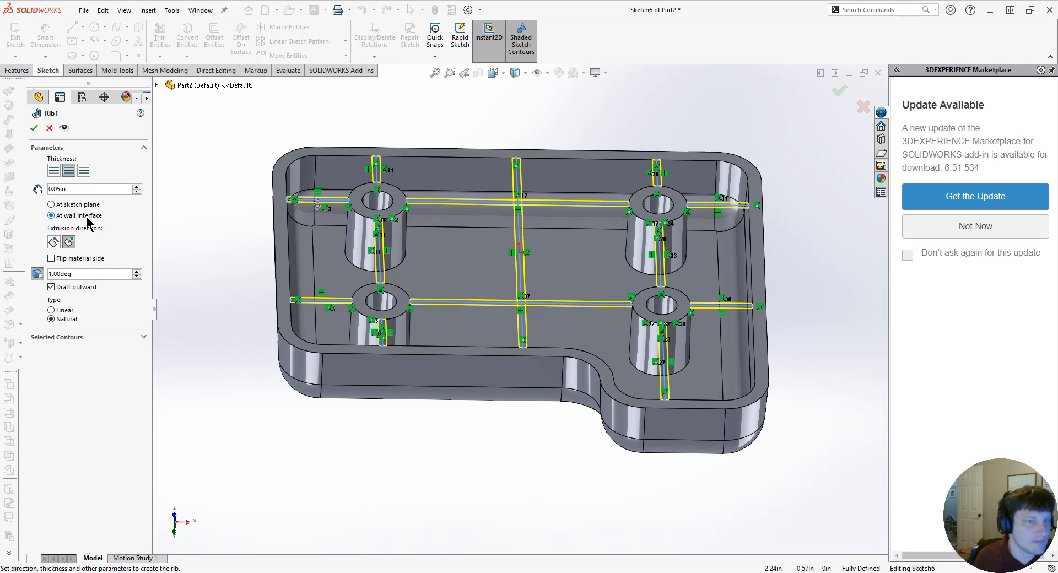
left_click(83, 171)
left_click(69, 175)
mouse_move(257, 225)
middle_mouse_down()
mouse_move(264, 306)
mouse_move(267, 277)
middle_mouse_up()
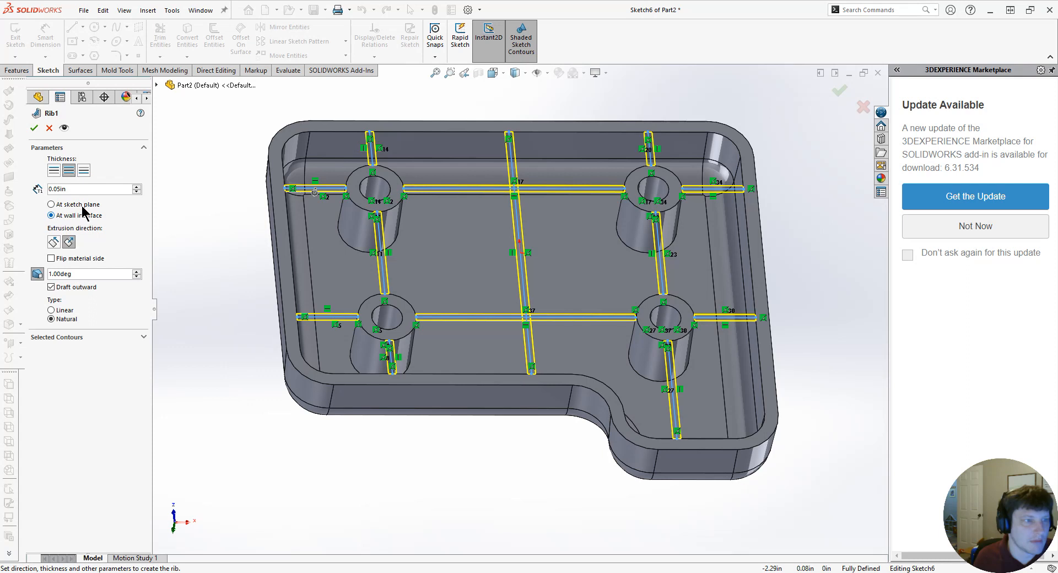
left_click(58, 242)
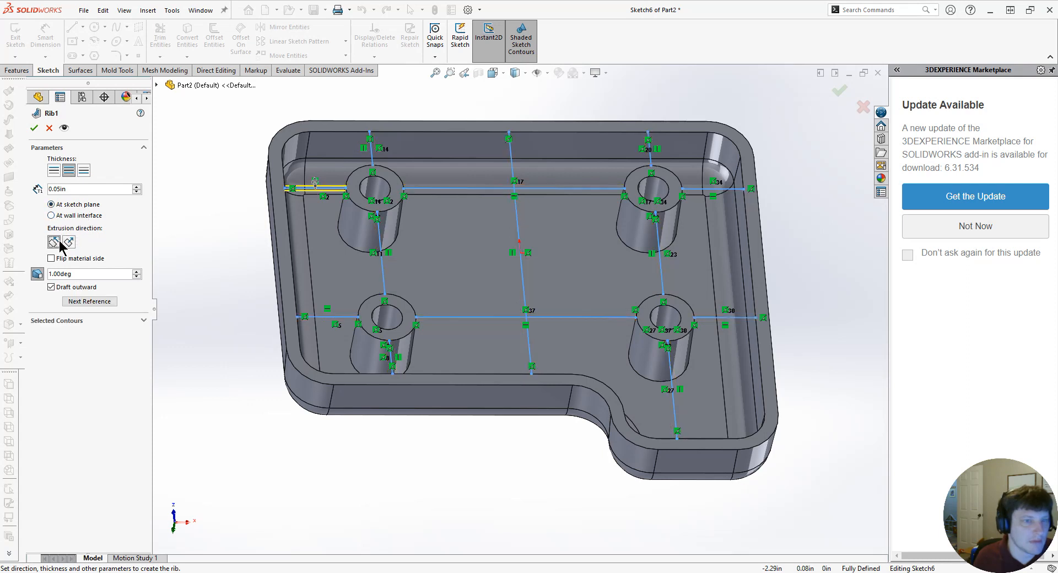
left_click(68, 243)
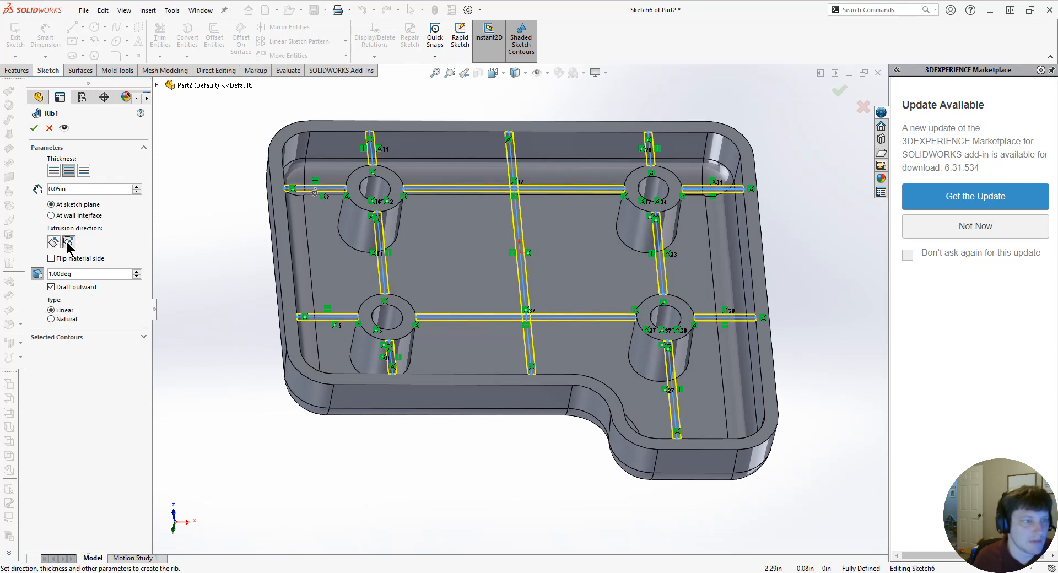
left_click(93, 335)
left_click(94, 335)
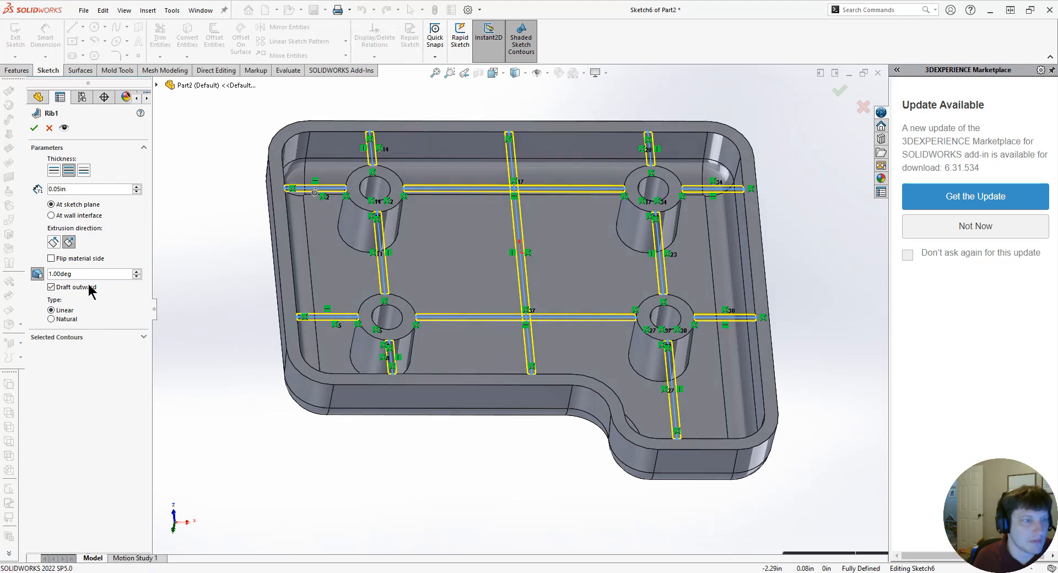
left_click(34, 129)
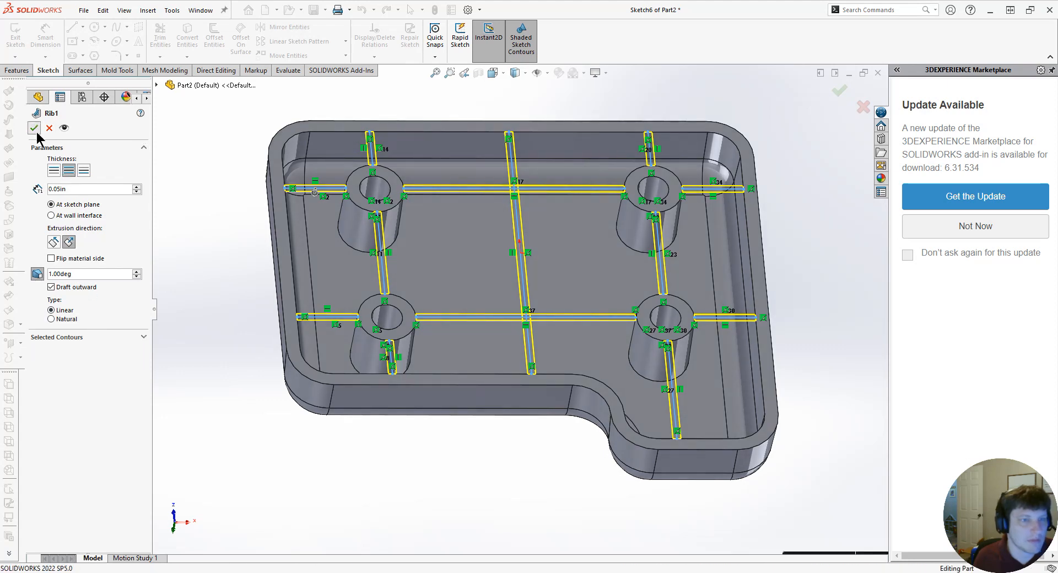
Start a symmetric circular fillet with a radius of 0.0625 in.
middle_click_drag(237, 235, 255, 321)
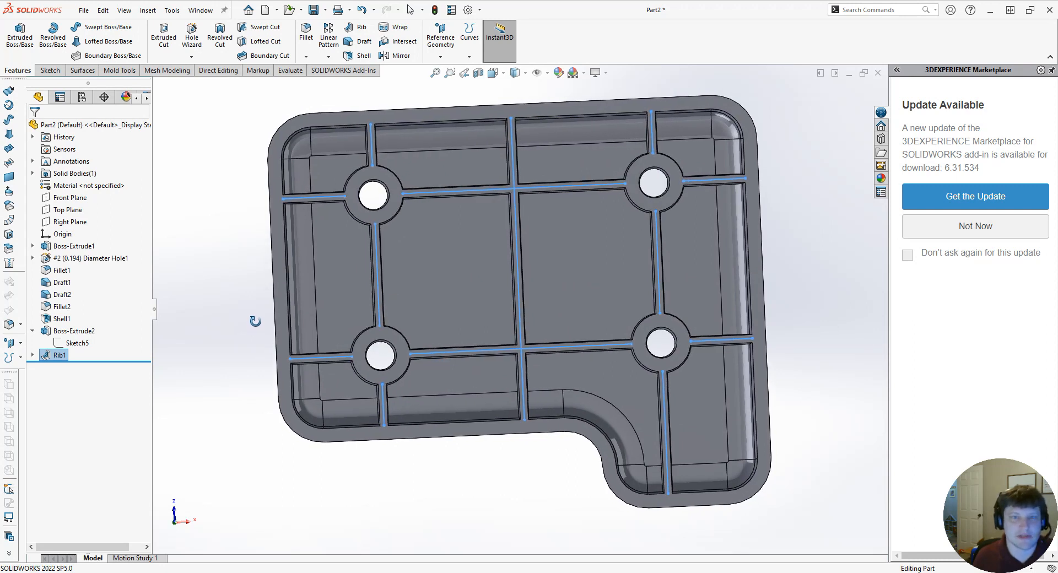
left_click(246, 326)
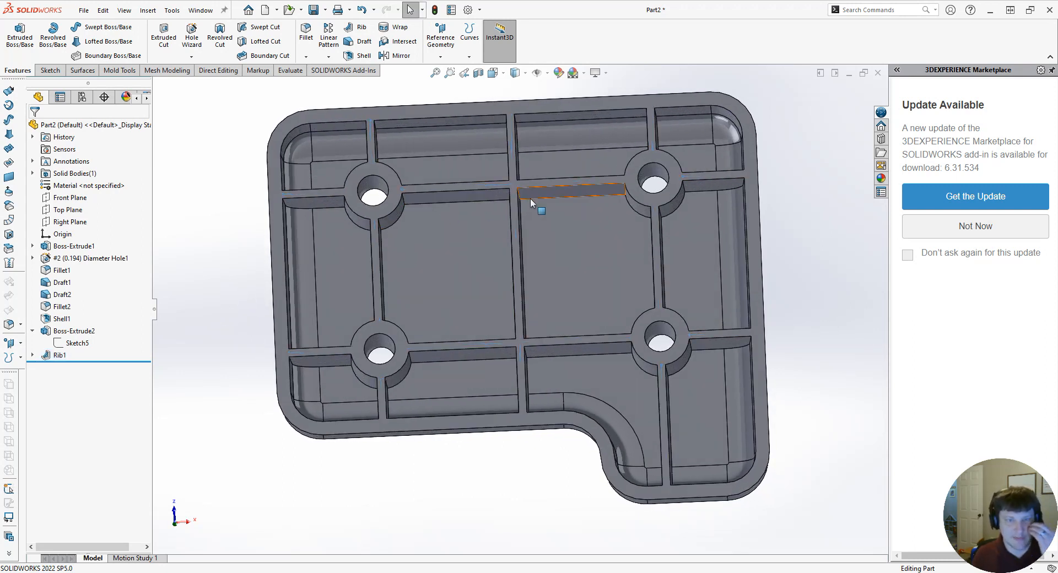
middle_click_drag(484, 214, 488, 190)
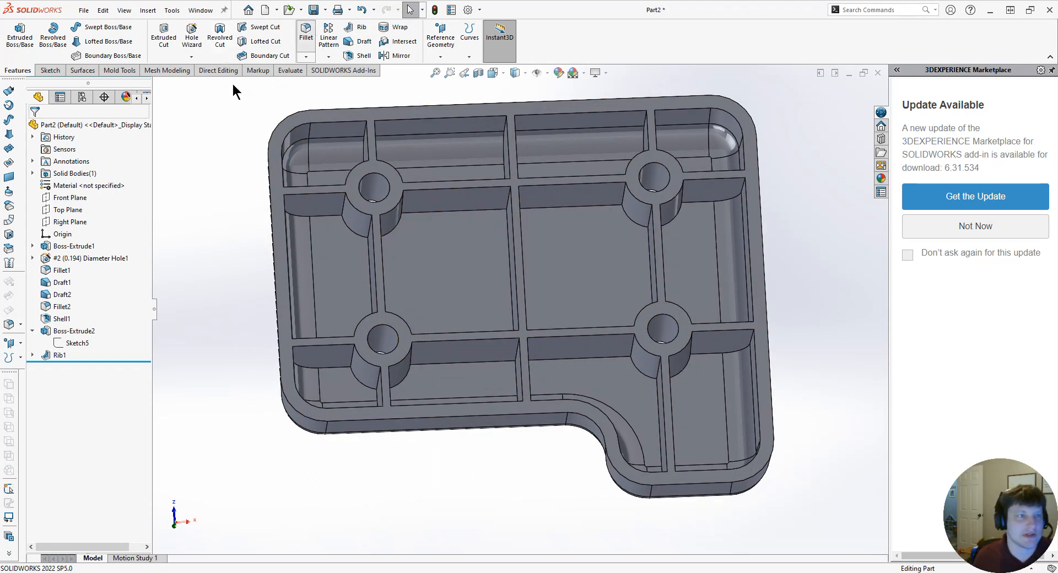
type(".")
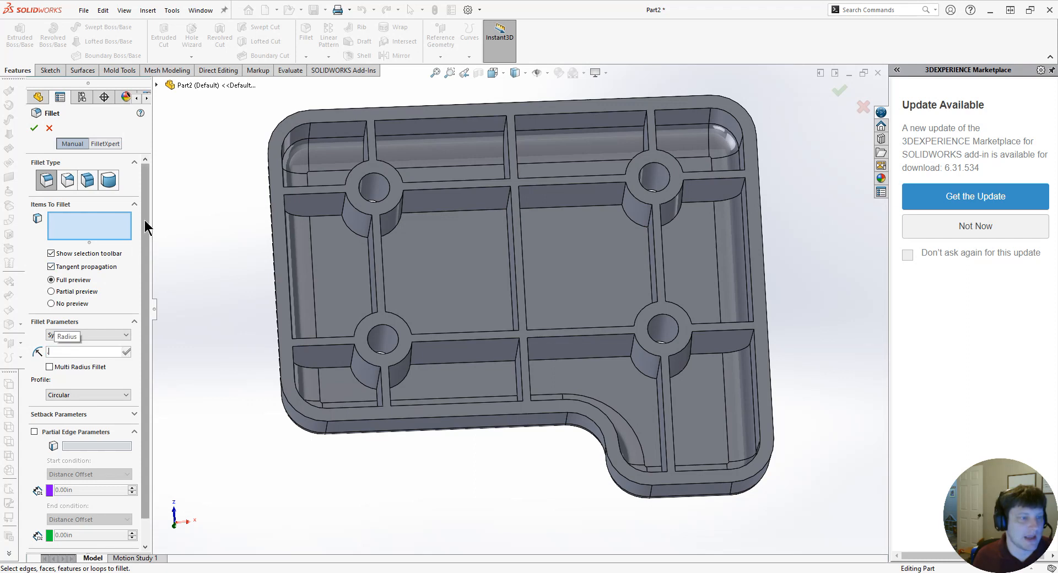
type("0625")
key("Return")
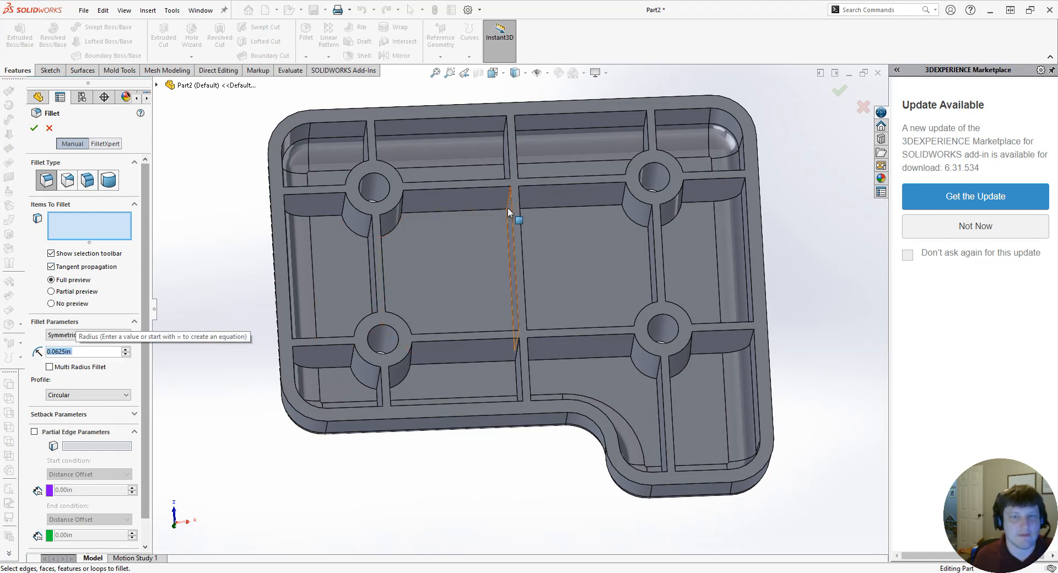
Select the four corner edges where the central vertical rib crosses the upper horizontal rib for the fillet.
left_click(508, 207)
middle_click_drag(496, 223, 535, 214)
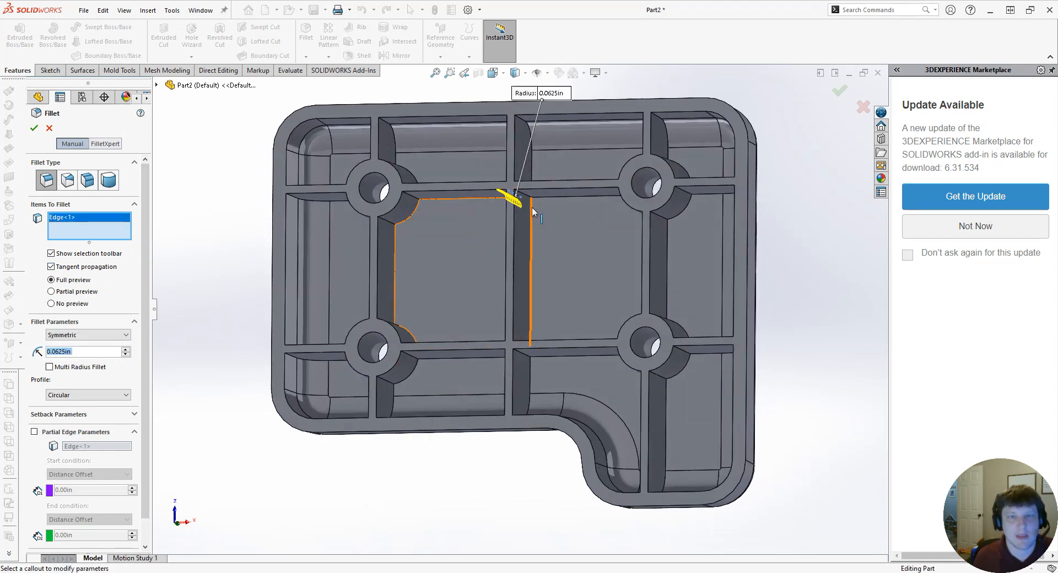
left_click(529, 323)
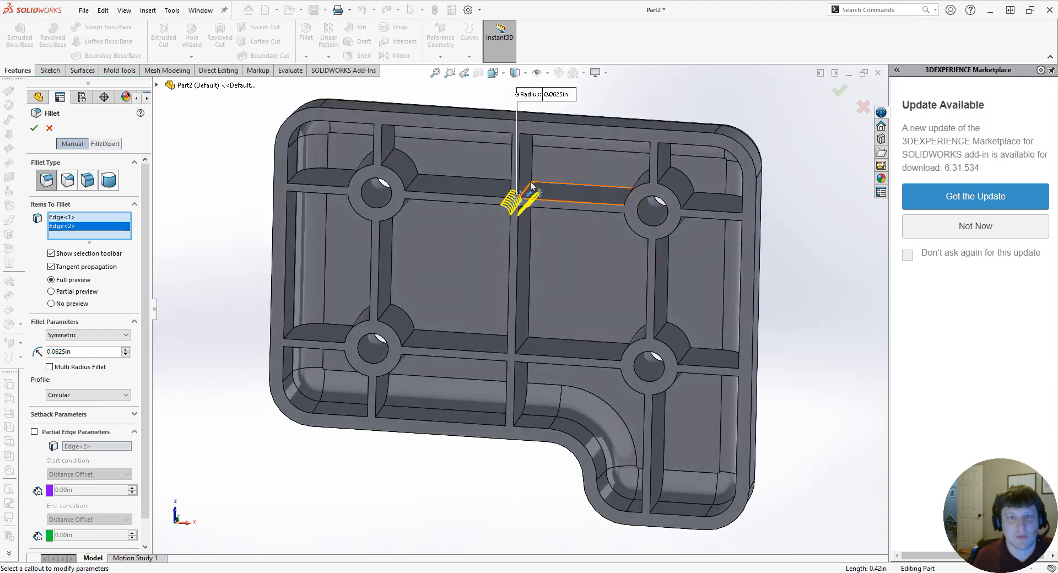
middle_click_drag(510, 250, 537, 232)
left_click(523, 189)
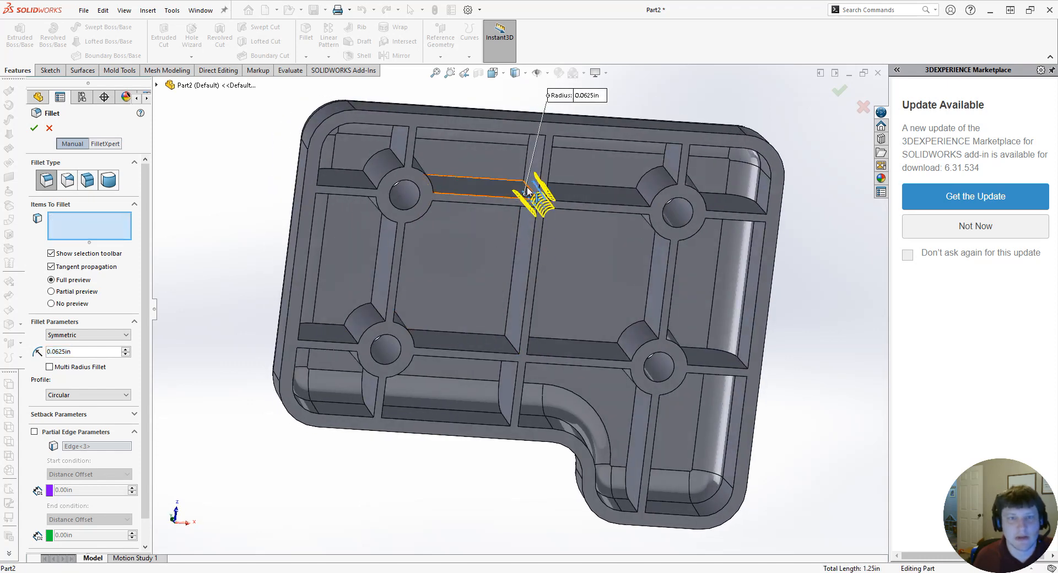
left_click(444, 199)
Add the four corner edges where the central vertical rib crosses the lower horizontal rib to the fillet selection.
middle_click_drag(444, 198, 425, 198)
middle_click_drag(397, 235, 485, 319)
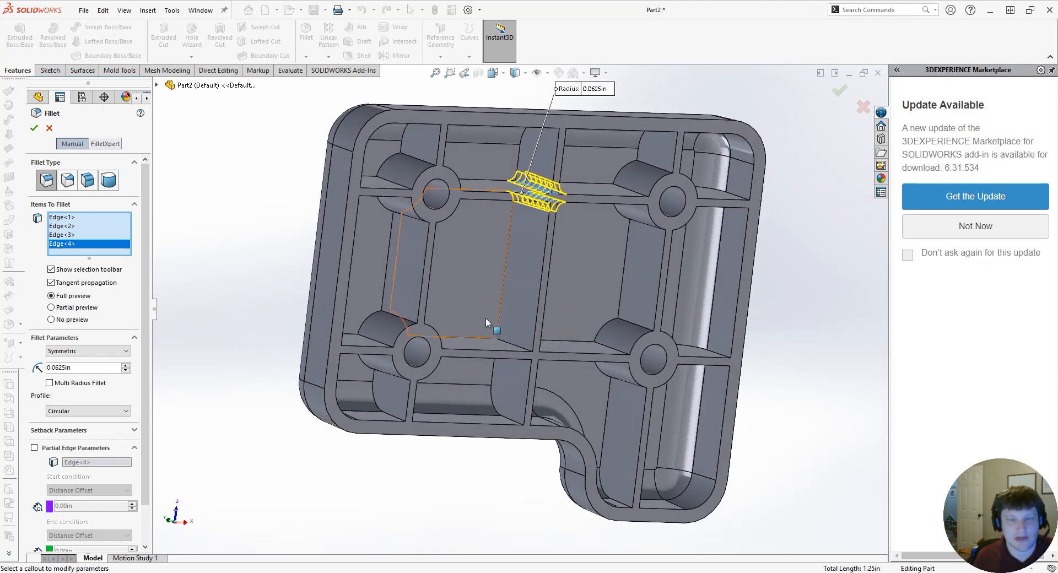
left_click(510, 339)
scroll(506, 339, "up", 5)
left_click(504, 367)
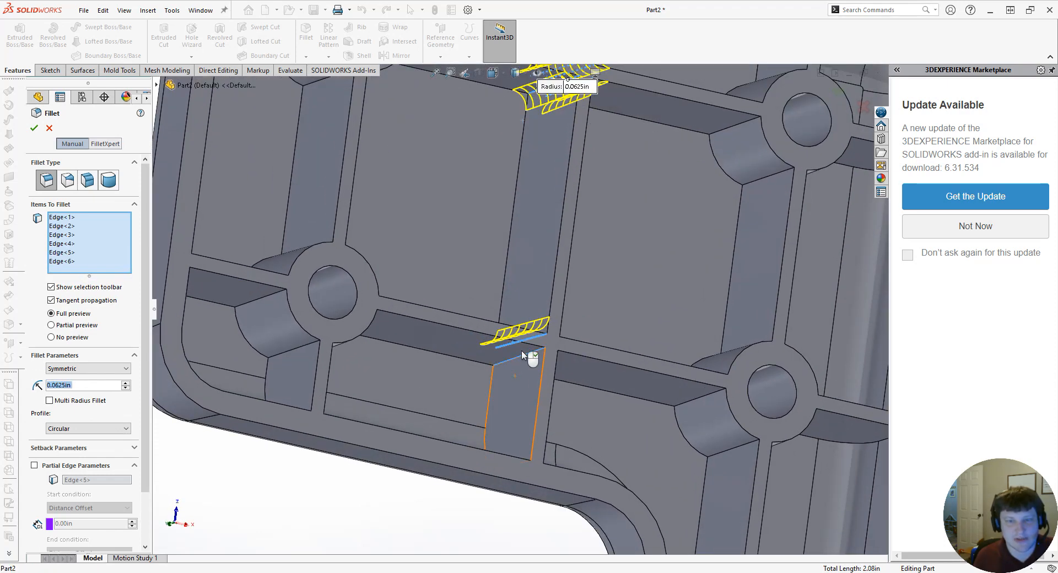
middle_click_drag(521, 351, 475, 338)
left_click(514, 367)
middle_click_drag(514, 367, 490, 314)
left_click(532, 320)
scroll(451, 311, "down", 5)
scroll(491, 315, "down", 4)
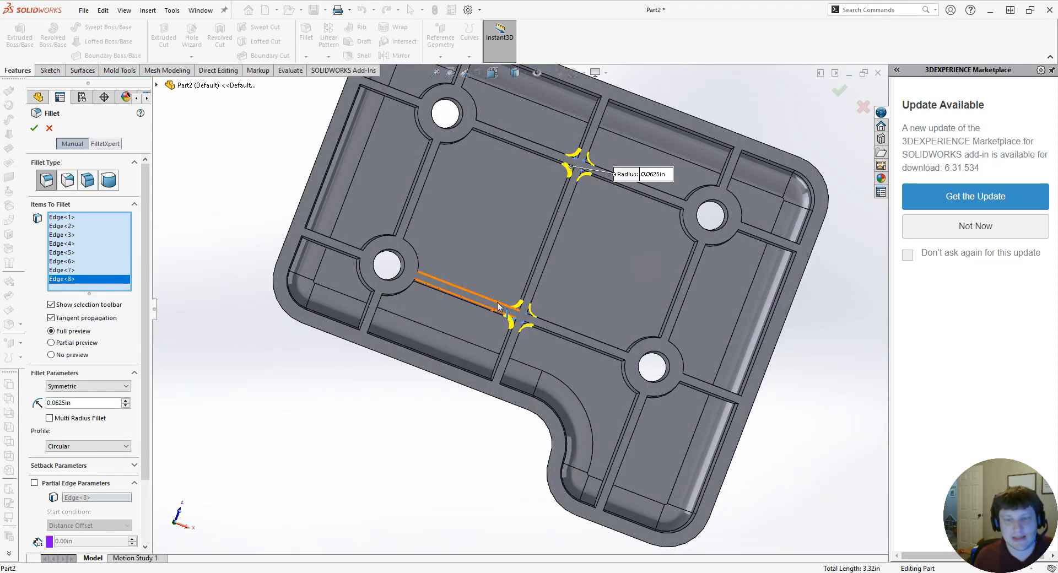
Add the edges on both sides of the two horizontal ribs where they meet the part's left outer wall to the fillet.
scroll(399, 267, "up", 3)
scroll(399, 266, "up", 3)
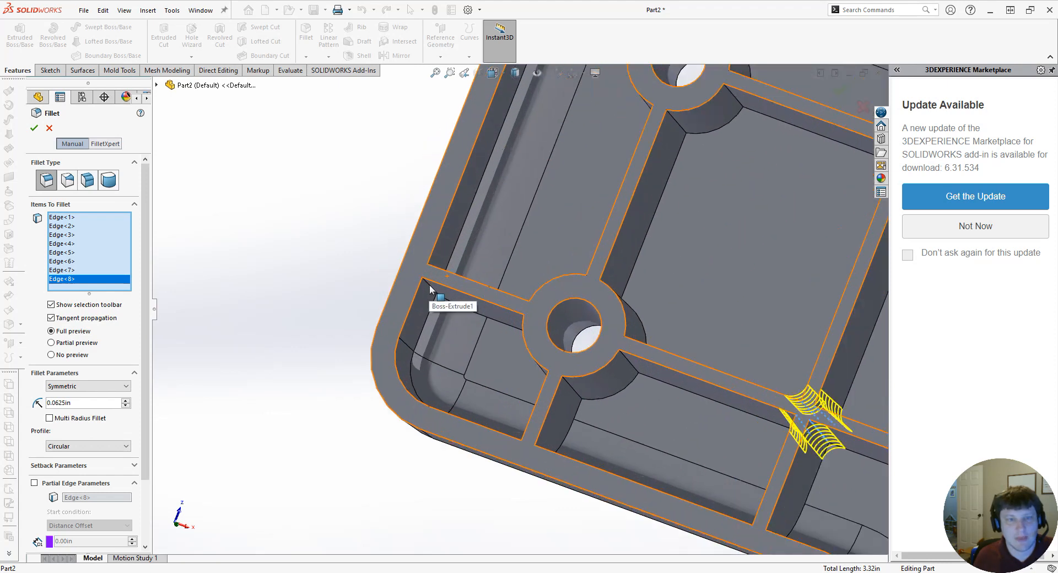
left_click(429, 290)
middle_click_drag(429, 290, 432, 285)
left_click(431, 286)
scroll(421, 339, "down", 3)
scroll(524, 187, "up", 2)
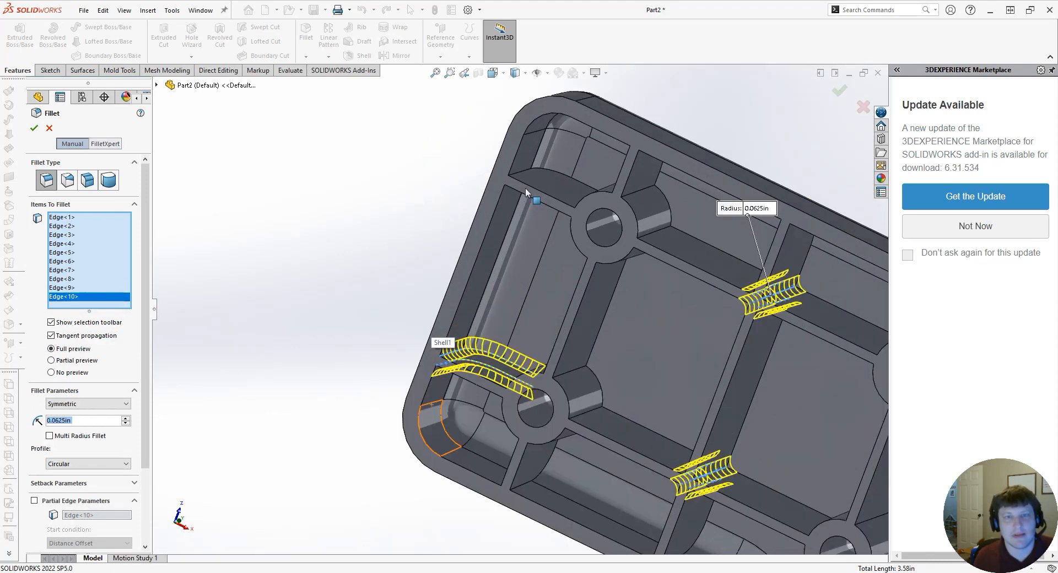
left_click(521, 176)
middle_click_drag(509, 200, 515, 186)
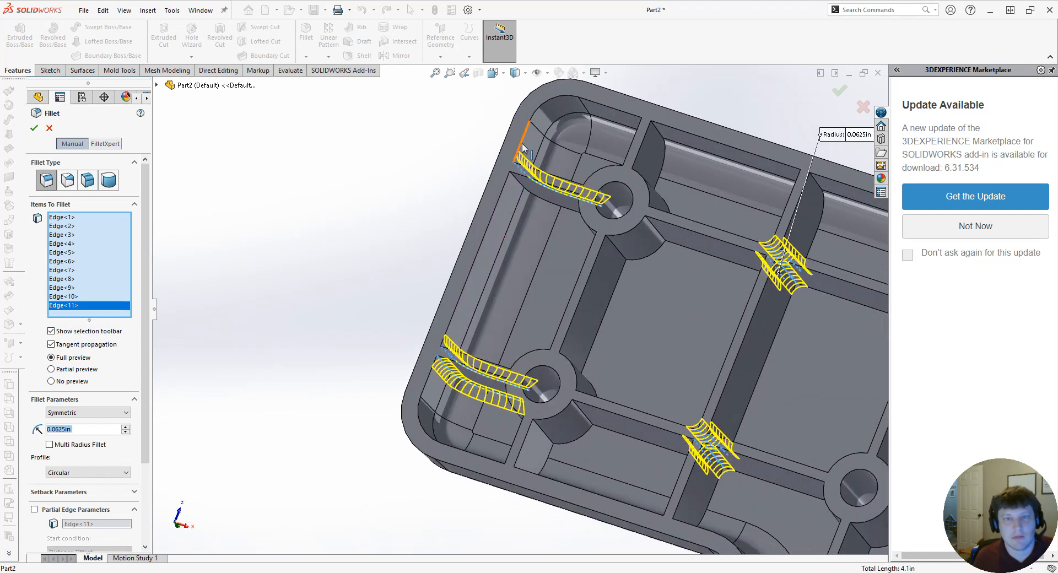
left_click(518, 186)
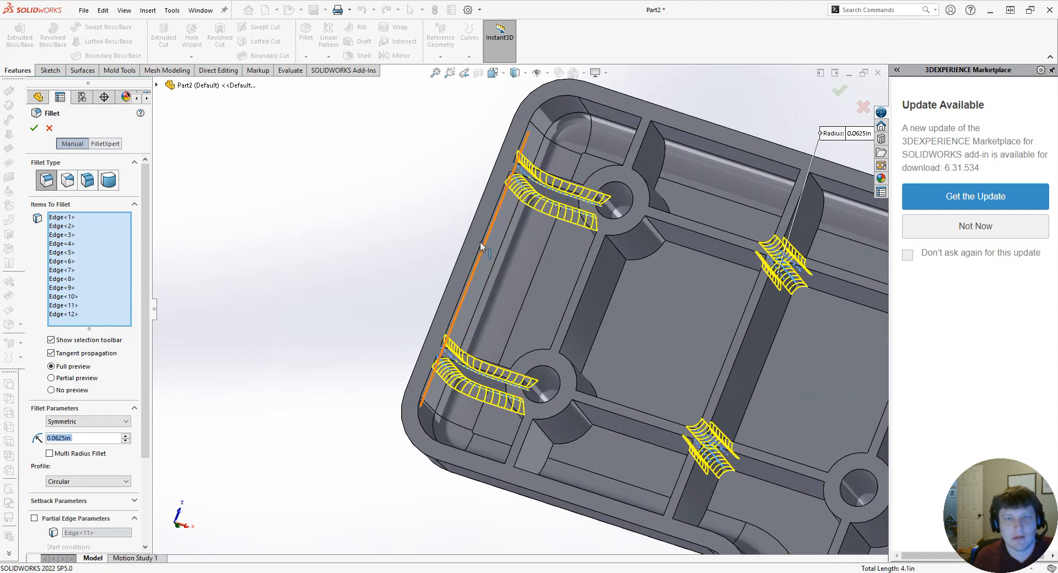
Add the two edges where the upper horizontal rib meets the part's right outer wall, leaving the rib's side face out of the fillet.
scroll(480, 243, "down", 5)
scroll(619, 334, "down", 3)
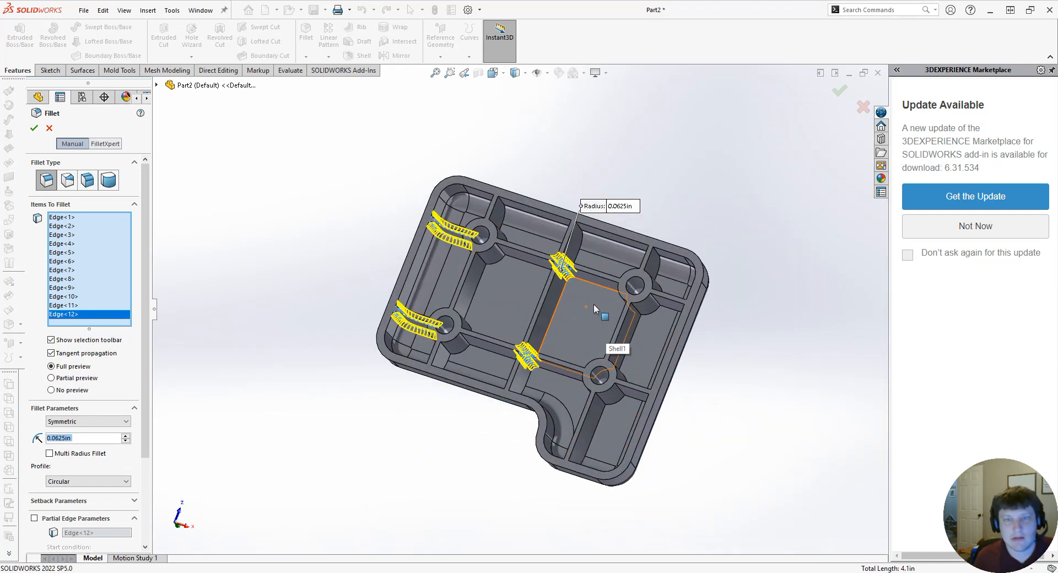
scroll(685, 319, "down", 3)
middle_click_drag(669, 310, 725, 308)
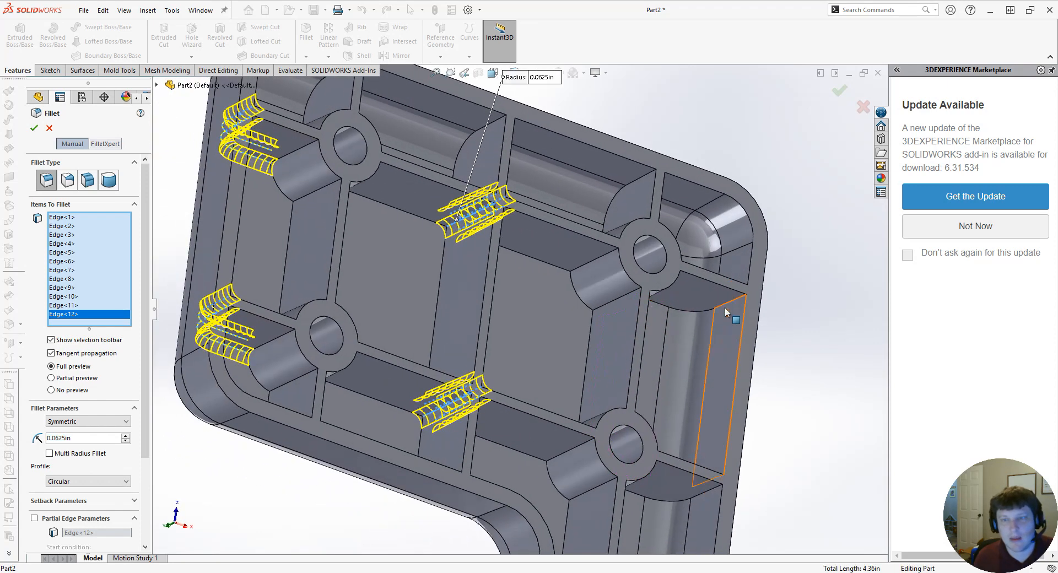
left_click(729, 304)
left_click(724, 302)
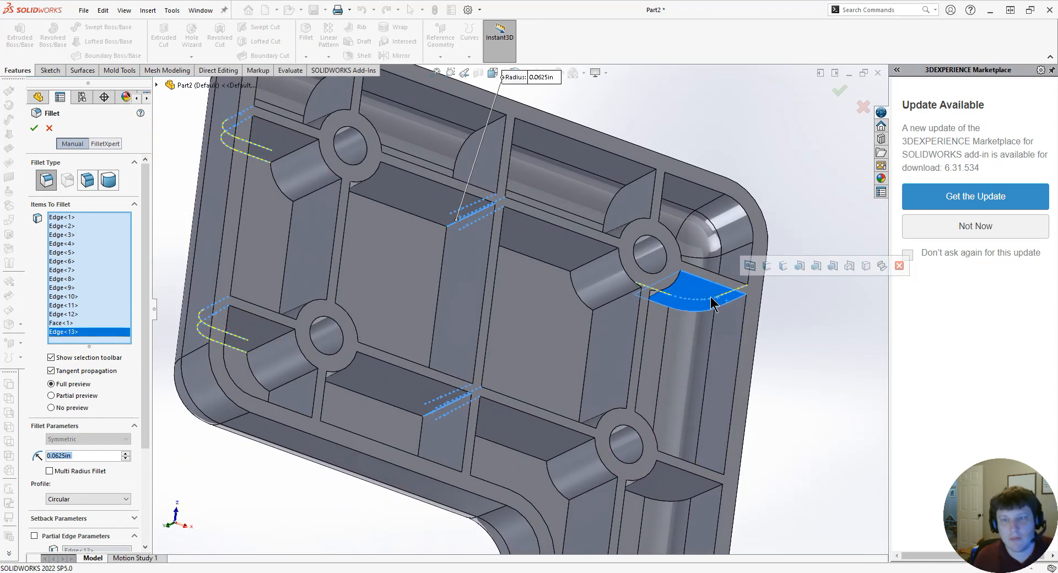
left_click(702, 300)
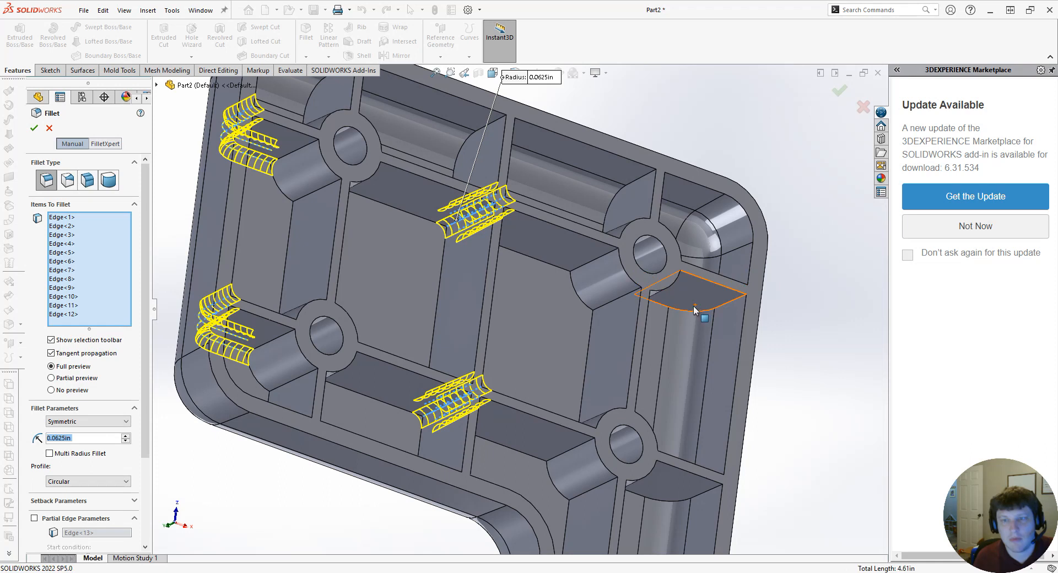
left_click(711, 304)
left_click(710, 303)
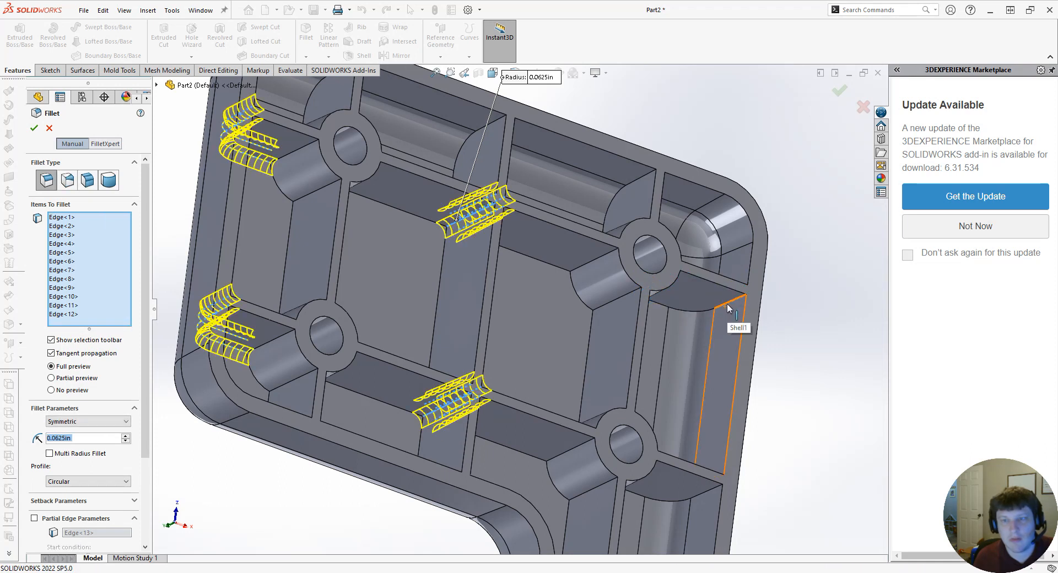
left_click(720, 300)
left_click(722, 295)
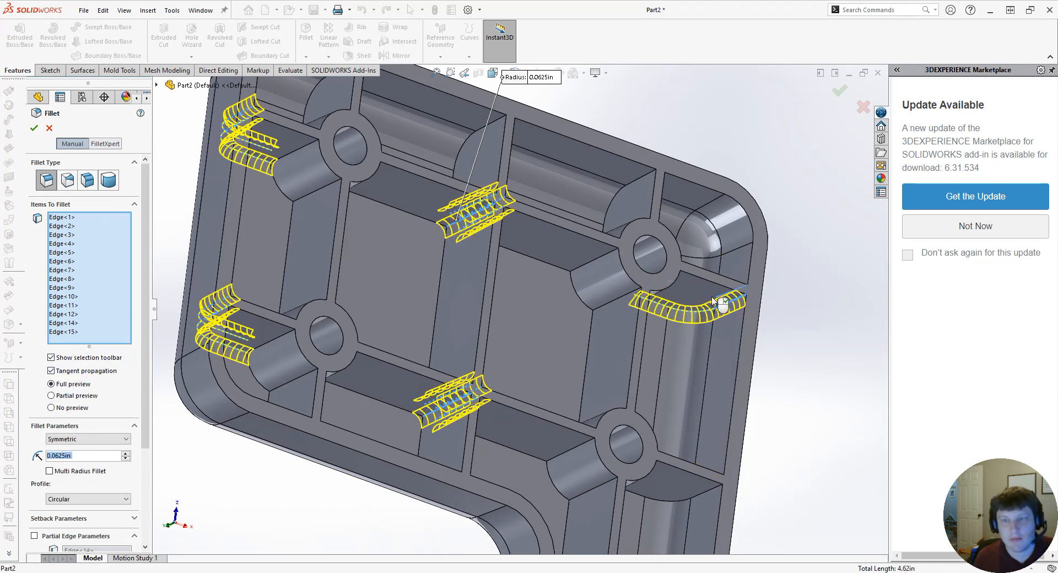
Add the two edges where the lower horizontal rib meets the part's right outer wall, leaving its side face unselected.
scroll(633, 342, "up", 3)
scroll(599, 391, "down", 5)
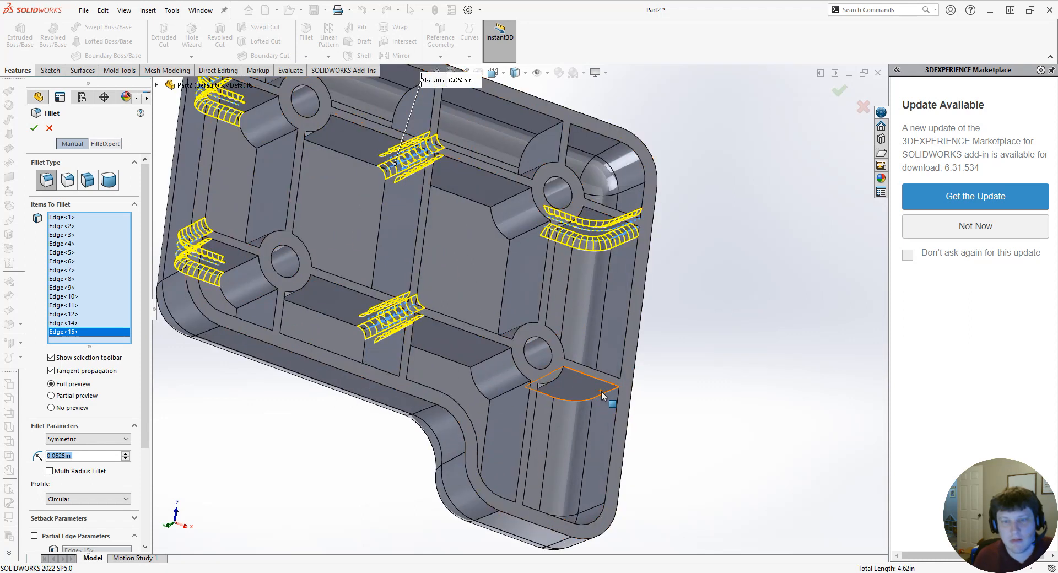
left_click(601, 391)
left_click(603, 394)
left_click(585, 395)
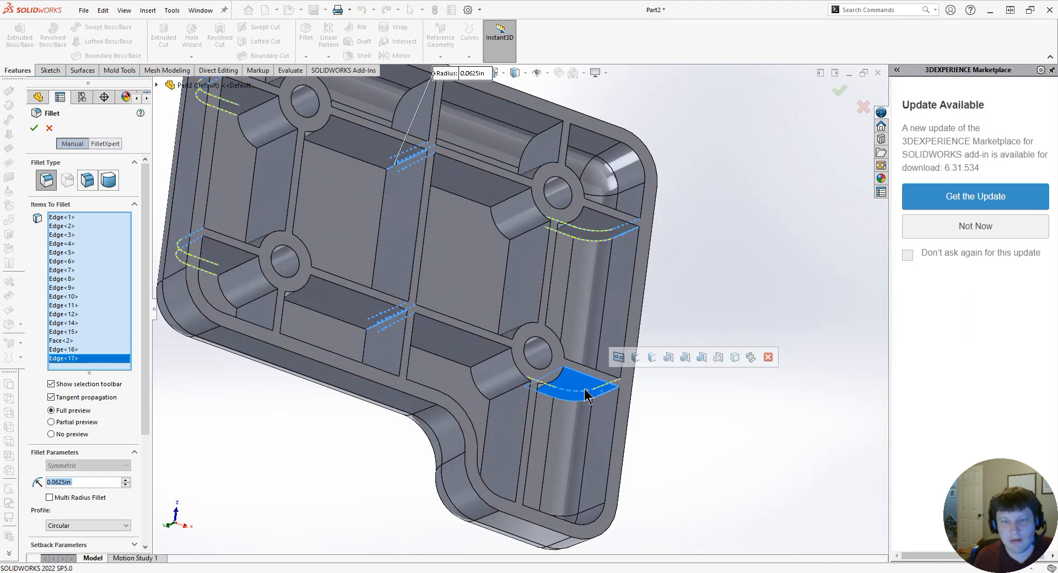
left_click(574, 395)
scroll(573, 396, "up", 3)
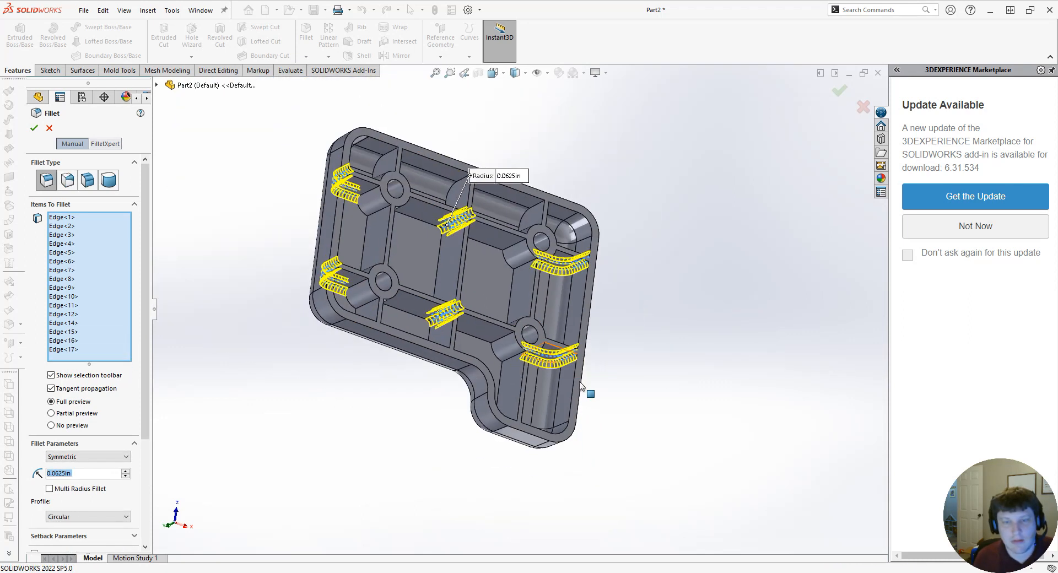
Add both edges where the right vertical rib meets the end wall of the narrow lower section, and create the 0.0625 in fillet.
middle_click_drag(526, 376, 512, 392)
scroll(511, 394, "down", 5)
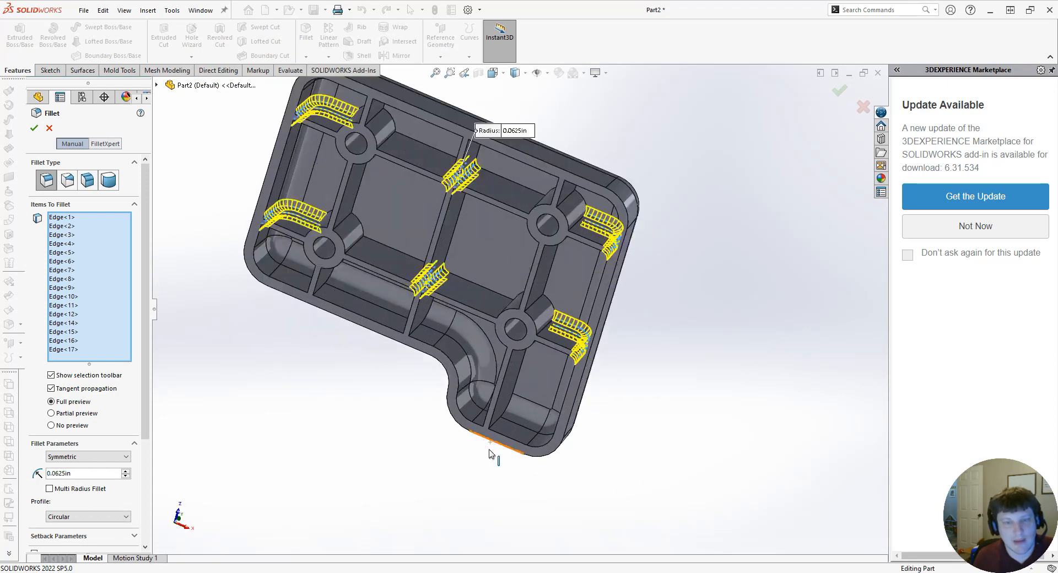
left_click(496, 373)
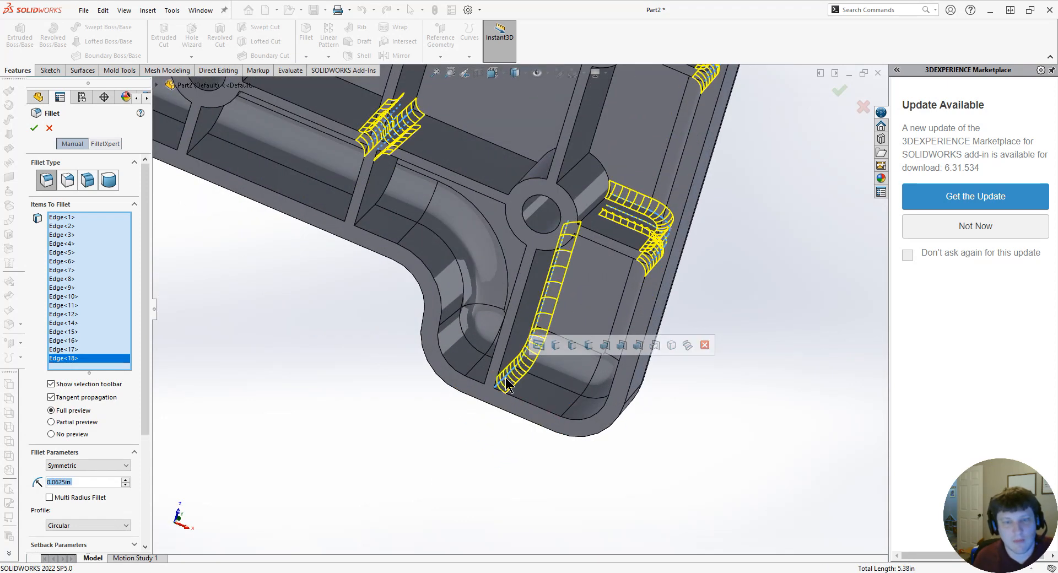
middle_click_drag(496, 371, 498, 374)
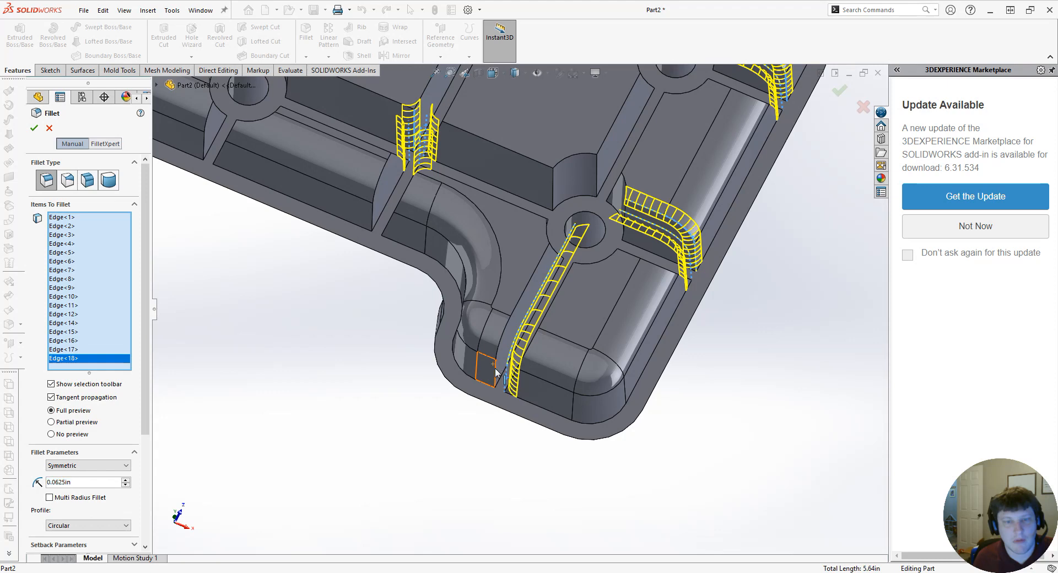
left_click(497, 374)
scroll(493, 419, "up", 8)
middle_click_drag(488, 421, 487, 304)
middle_click_drag(489, 362, 485, 341)
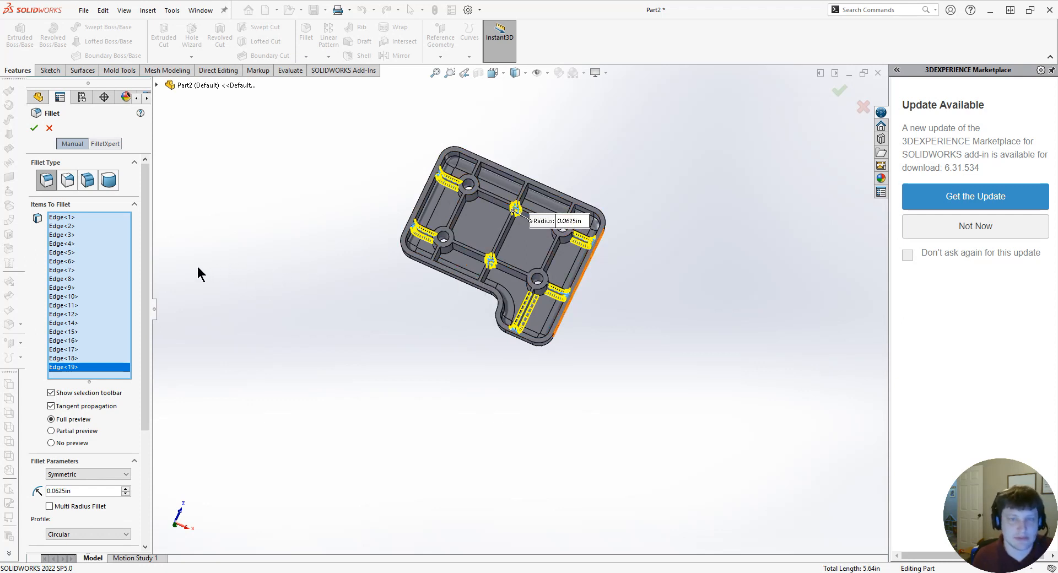
left_click(33, 128)
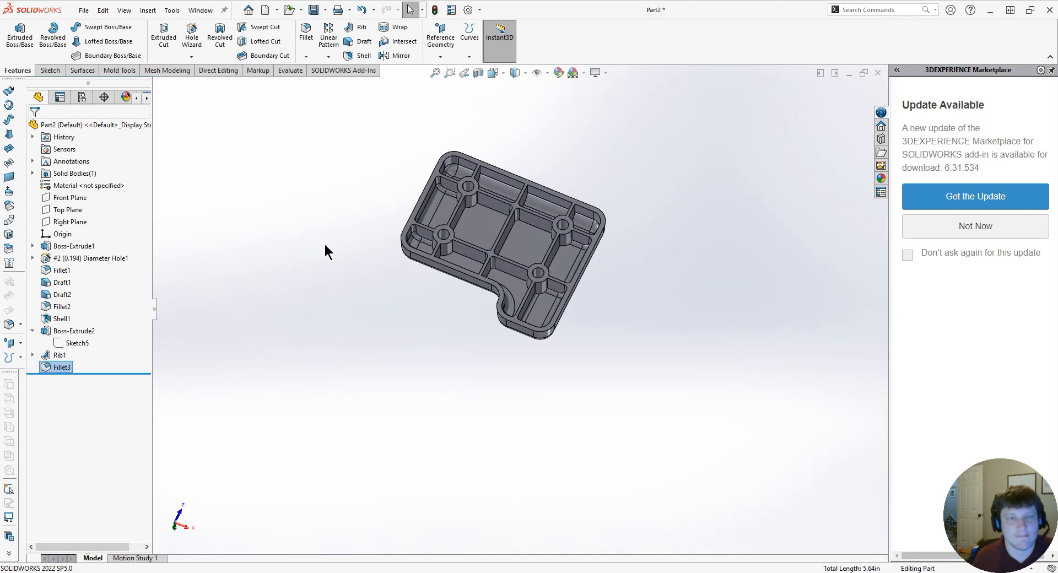
Examine the filleted rib-to-wall junctions up close and the whole part from several angles.
scroll(415, 168, "down", 10)
scroll(462, 212, "down", 4)
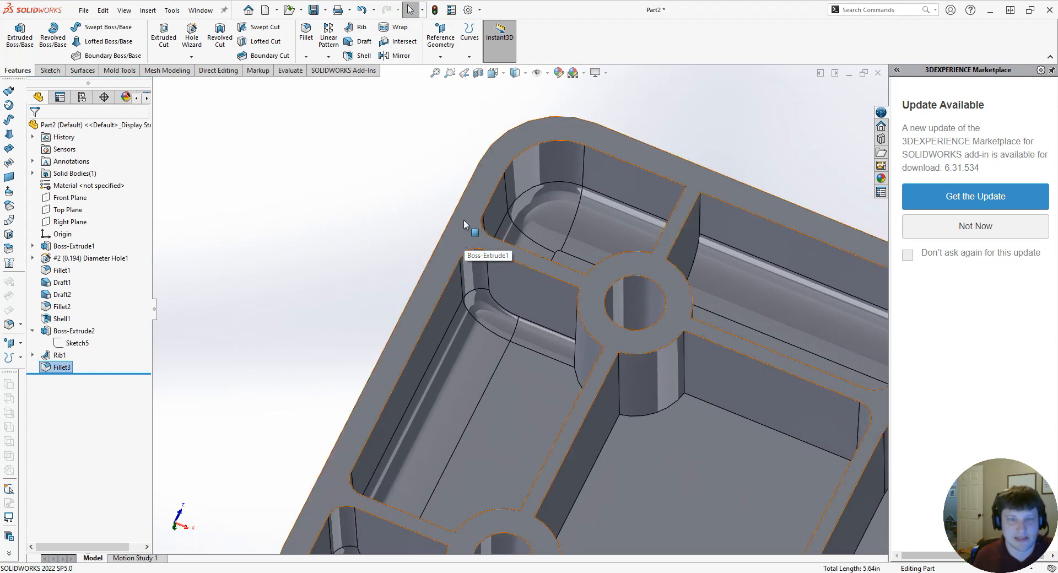
middle_click_drag(460, 237, 470, 254)
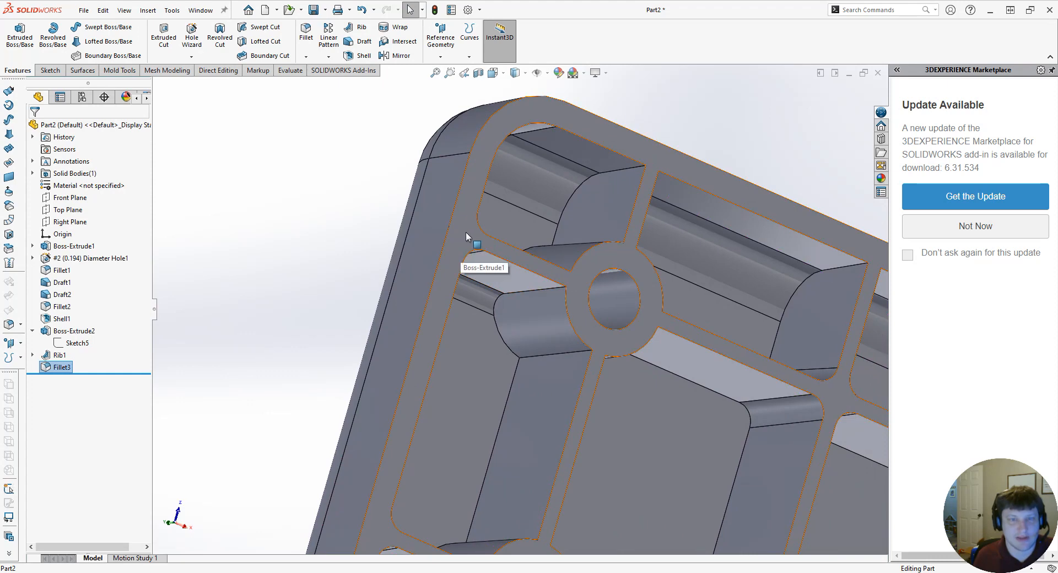
scroll(461, 229, "up", 10)
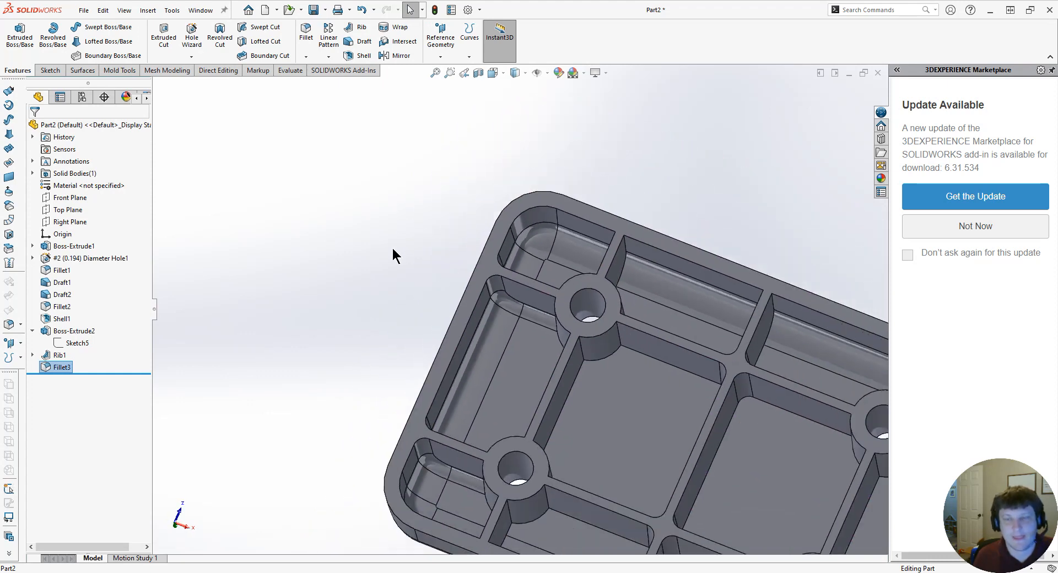
scroll(392, 246, "up", 8)
middle_click_drag(449, 320, 435, 313)
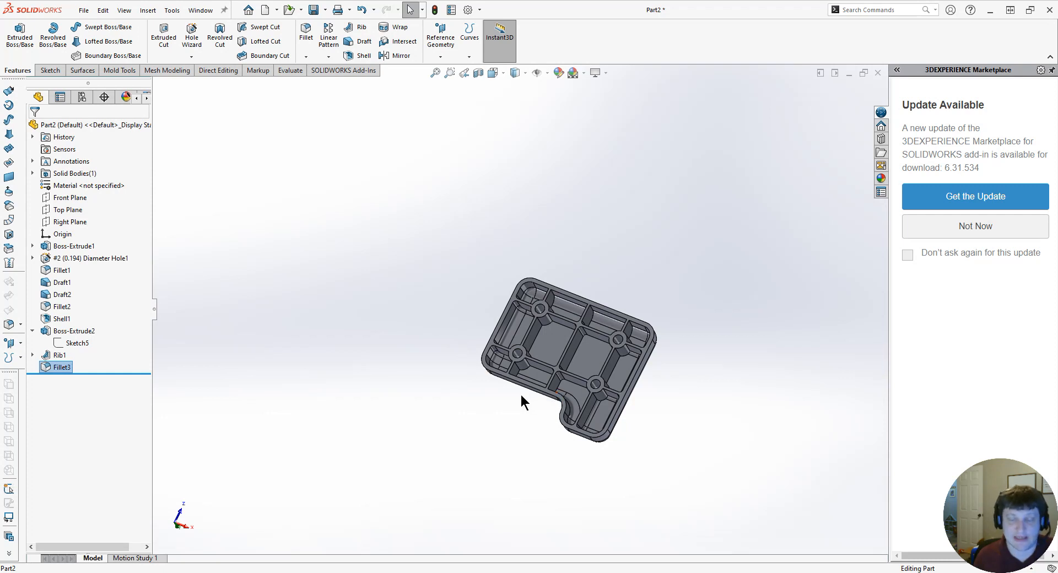
middle_click_drag(538, 430, 478, 306)
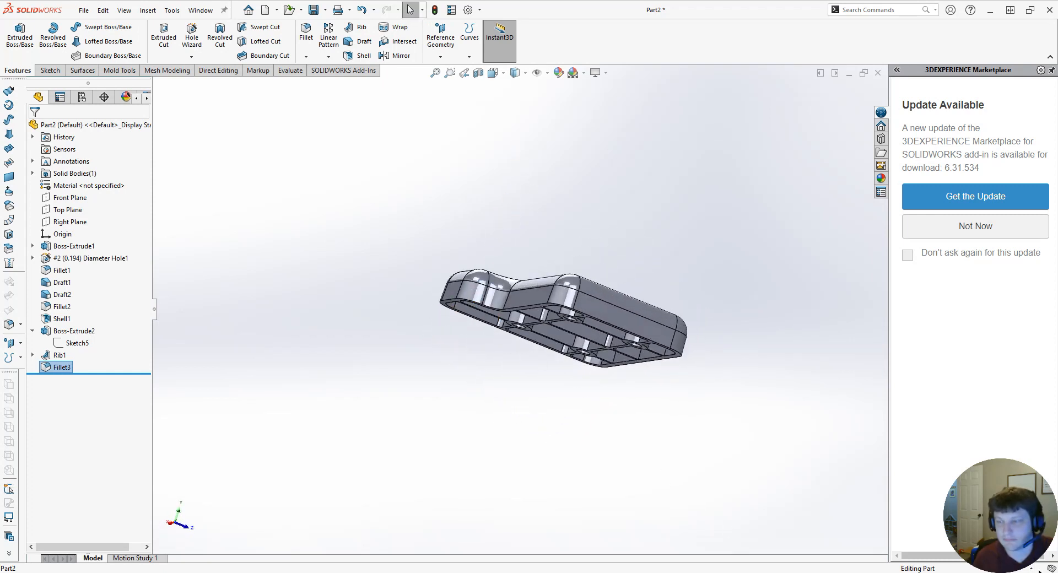